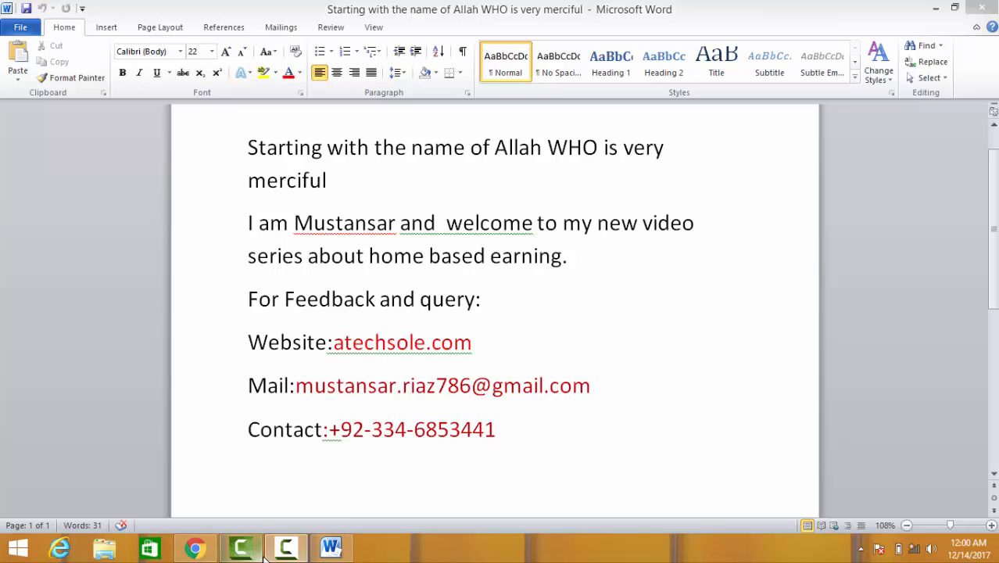
Bring Chrome's Fiverr login page to the front and close the 192.168.8.1 router tab.
mouse_move(264, 553)
left_click(194, 548)
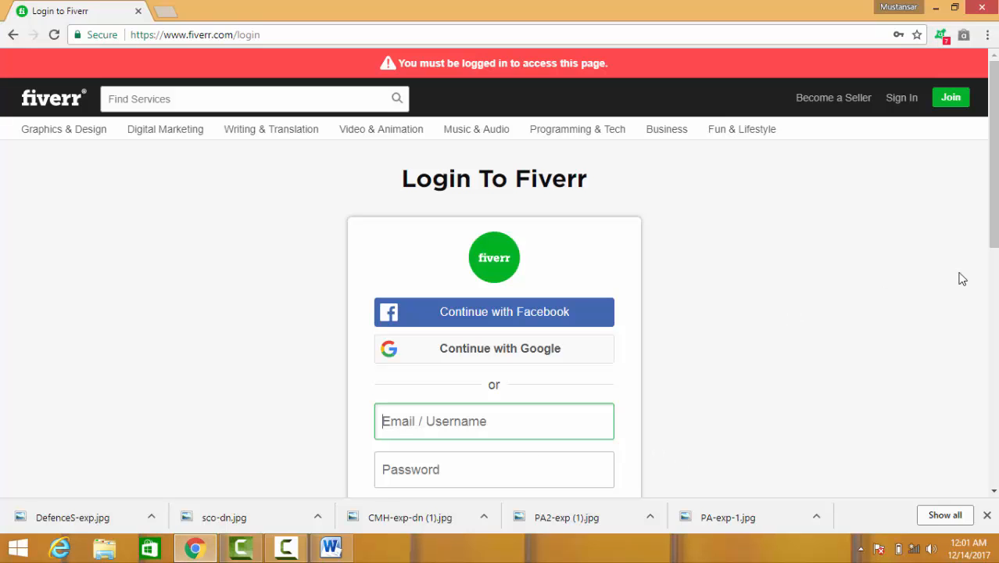
mouse_move(994, 223)
left_mouse_down()
mouse_move(994, 240)
mouse_move(994, 227)
left_mouse_up()
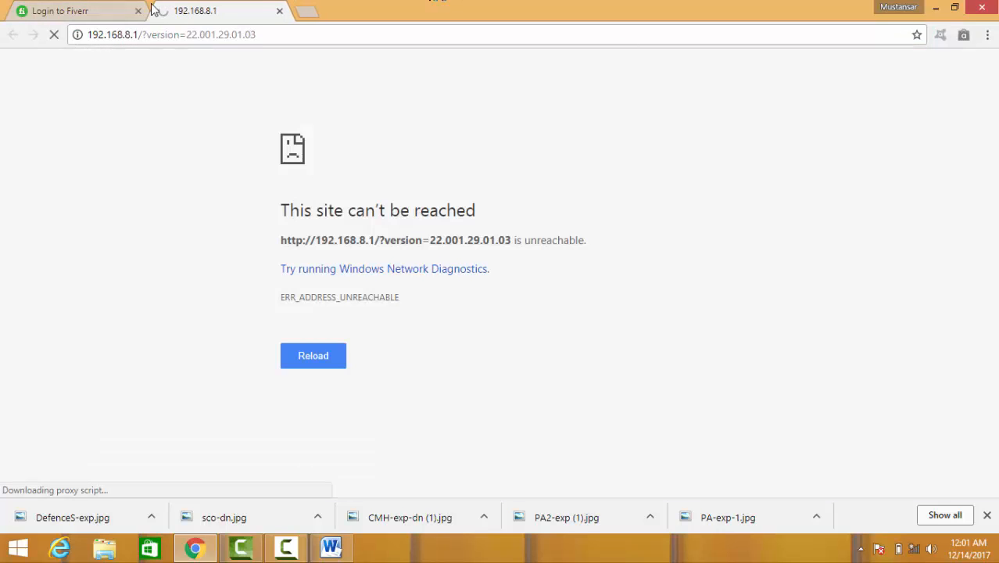
left_click(279, 11)
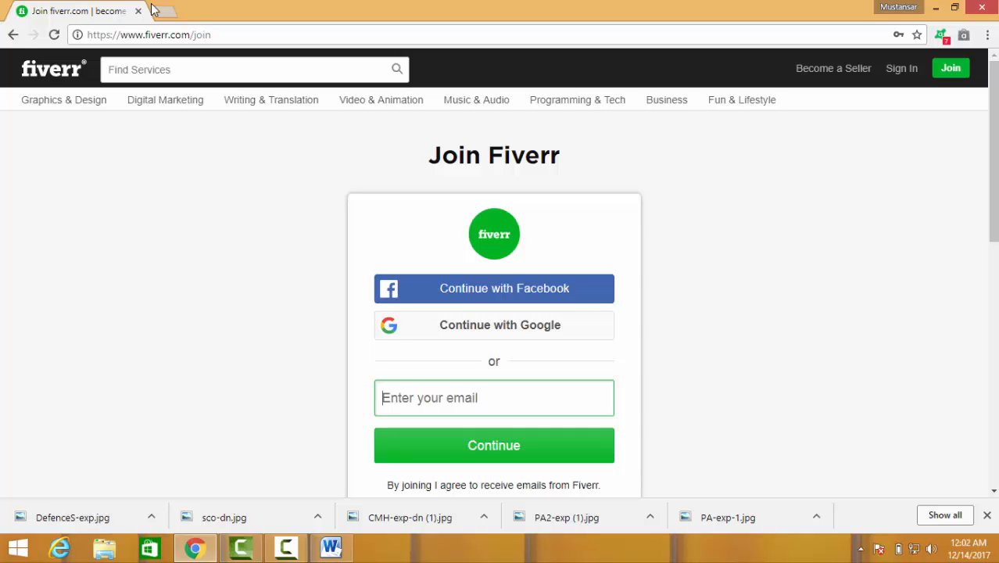
Enter the Gmail address on the Join page and submit it, correcting its ending.
type("m")
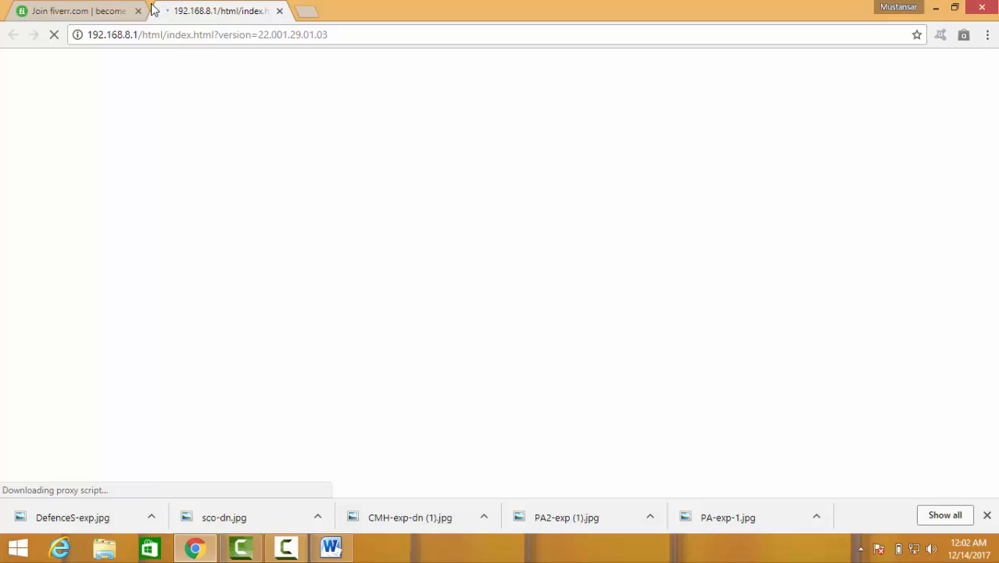
left_click(279, 10)
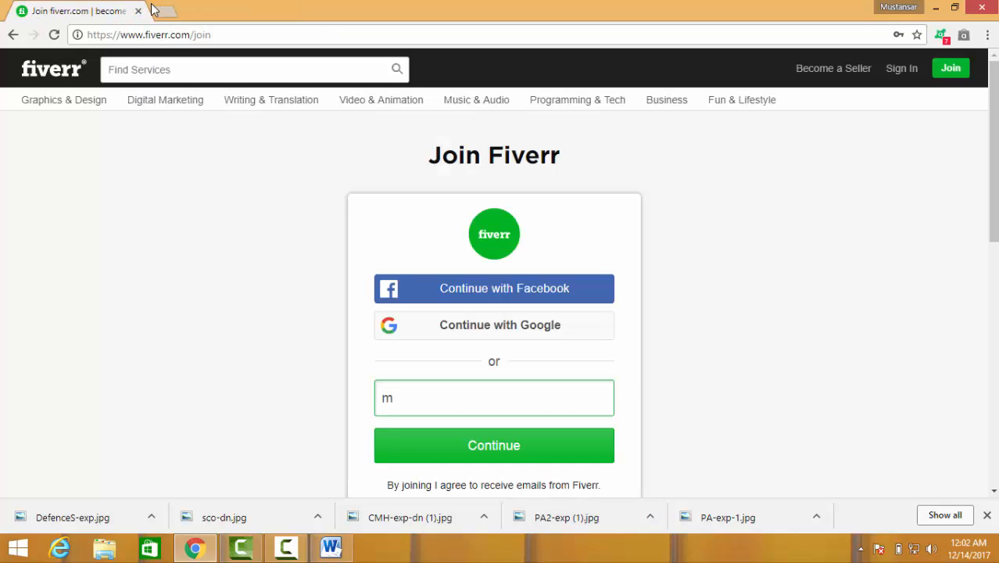
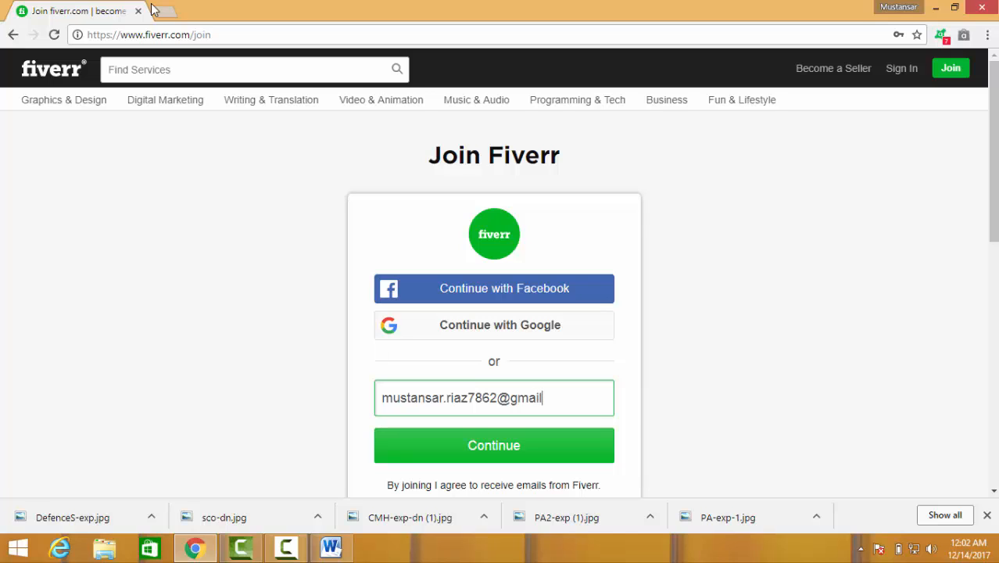
key("Return")
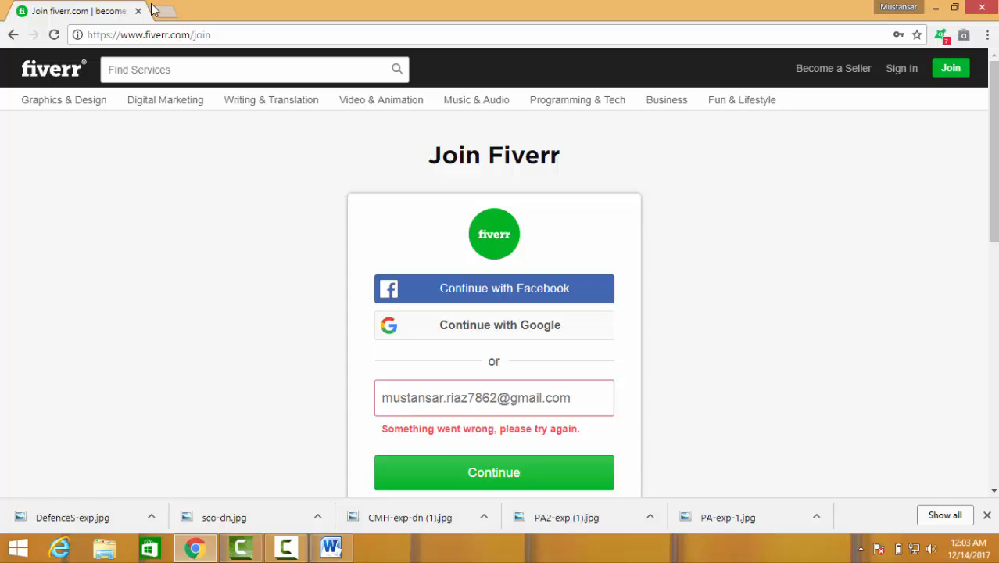
key("shift+Left")
key("shift+Left")
key("shift+Left")
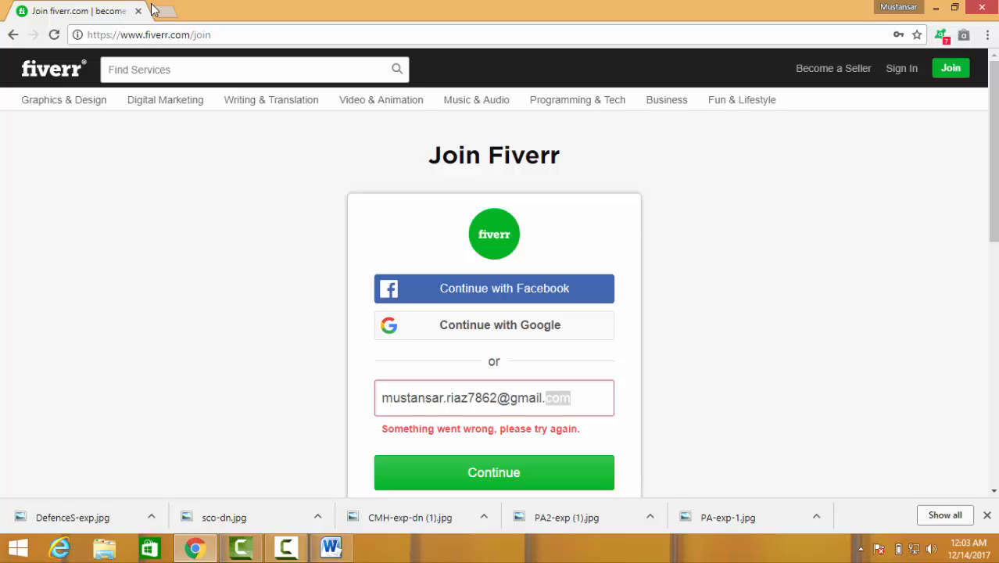
key("Left")
key("Left")
key("Left")
key("Left")
key("Left")
key("Left")
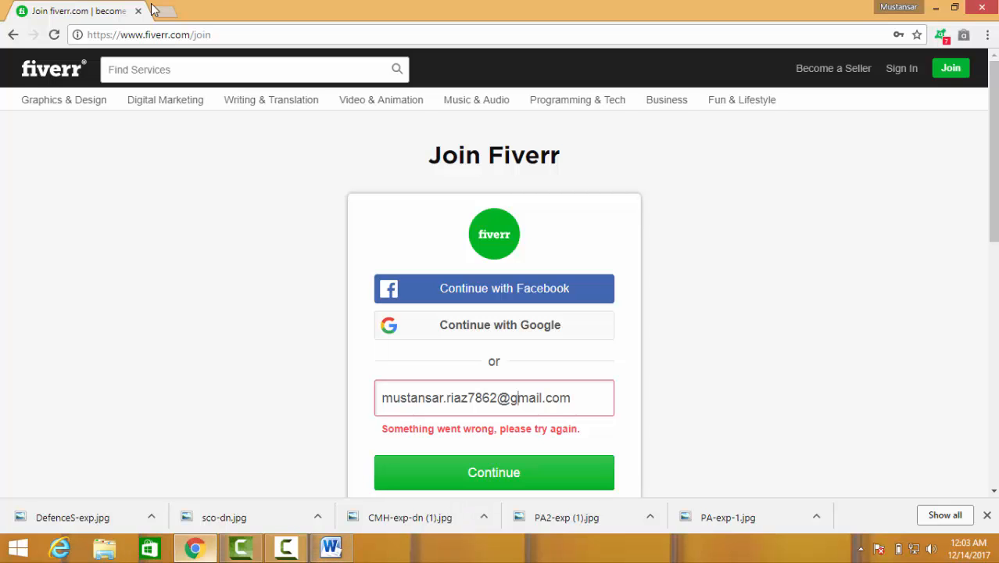
key("F9")
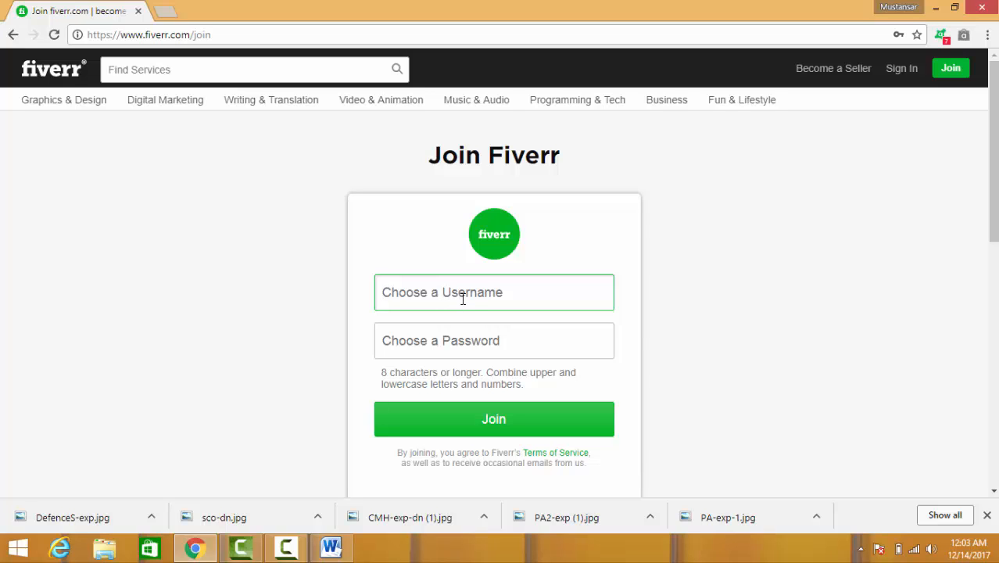
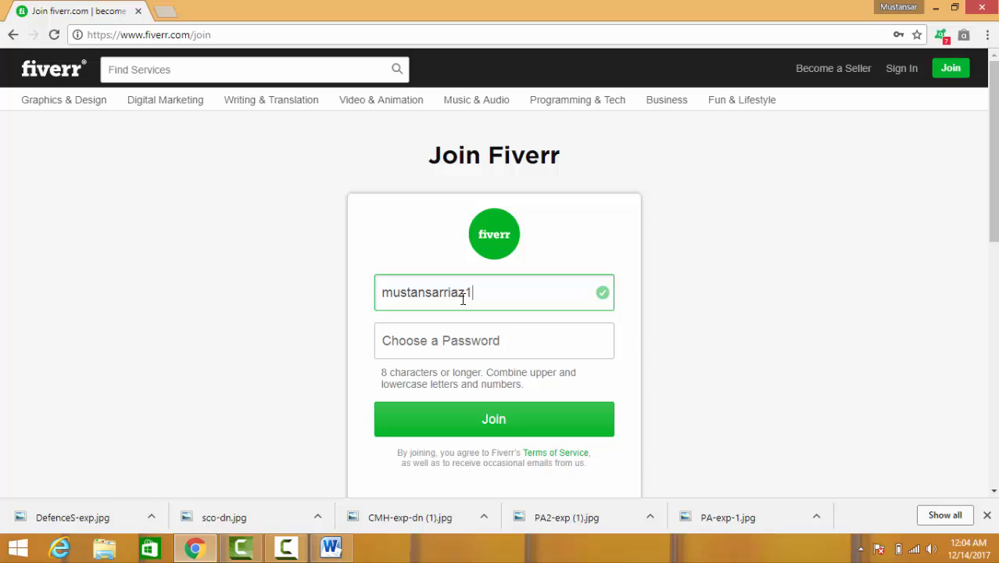
Fill in a username and an account password, then join Fiverr.
left_click(464, 339)
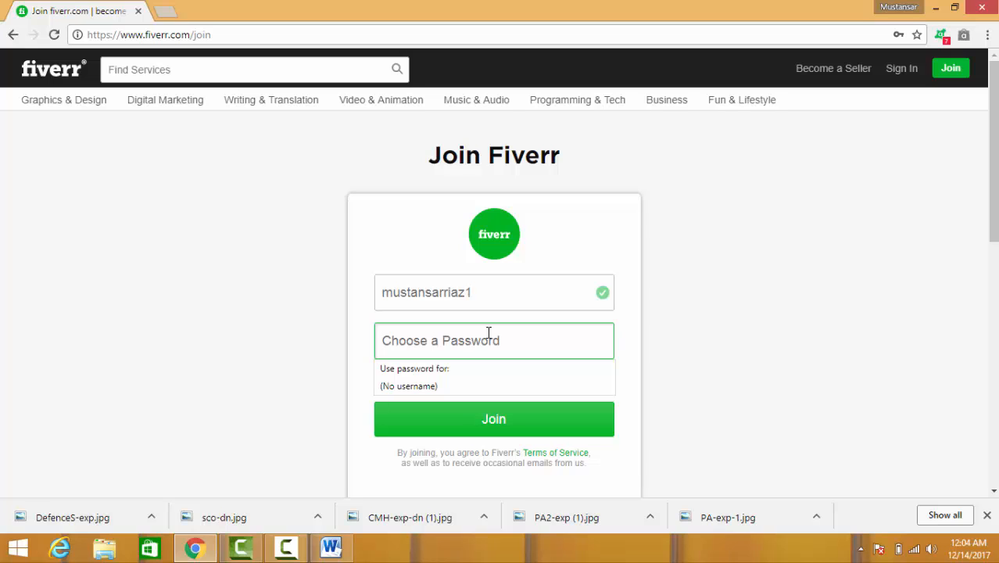
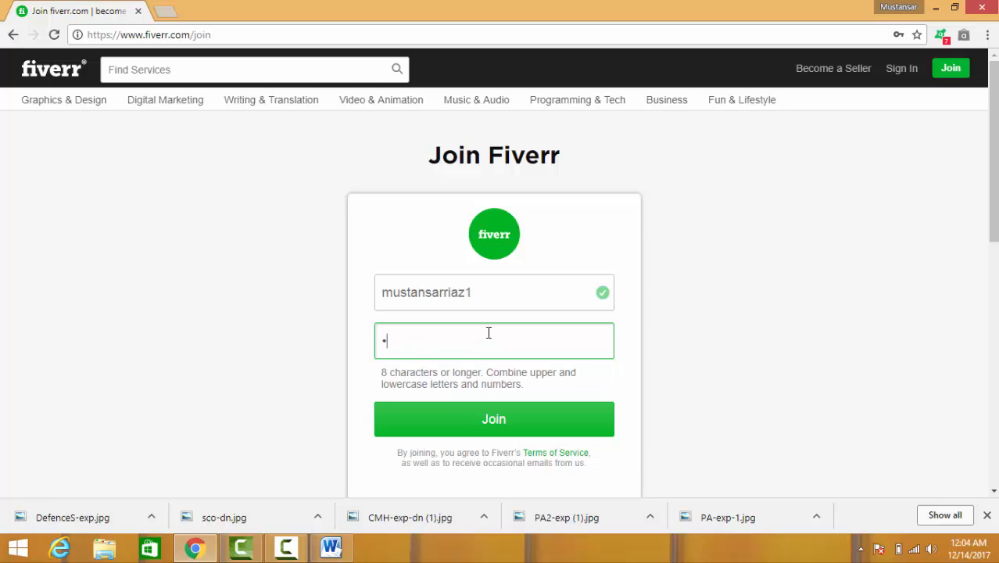
left_click(475, 295)
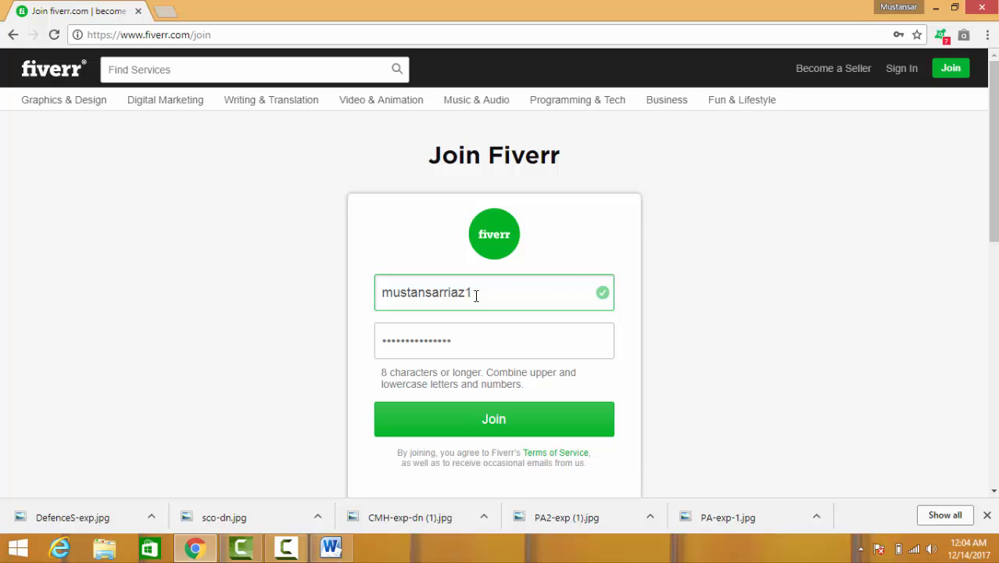
left_click(482, 426)
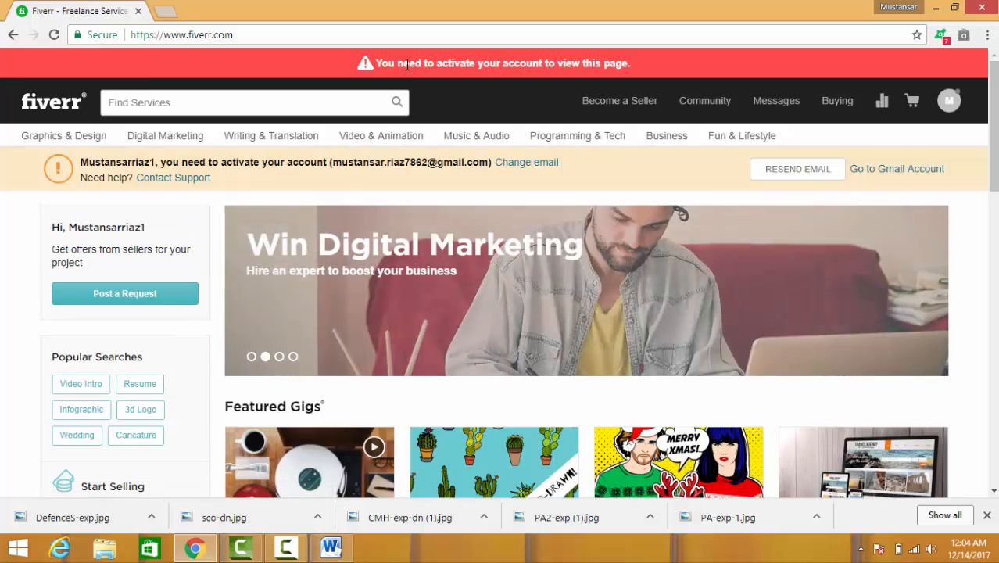
Load Gmail in a new tab, open the Fiverr activation e-mail and follow Activate Your Account.
left_click(166, 13)
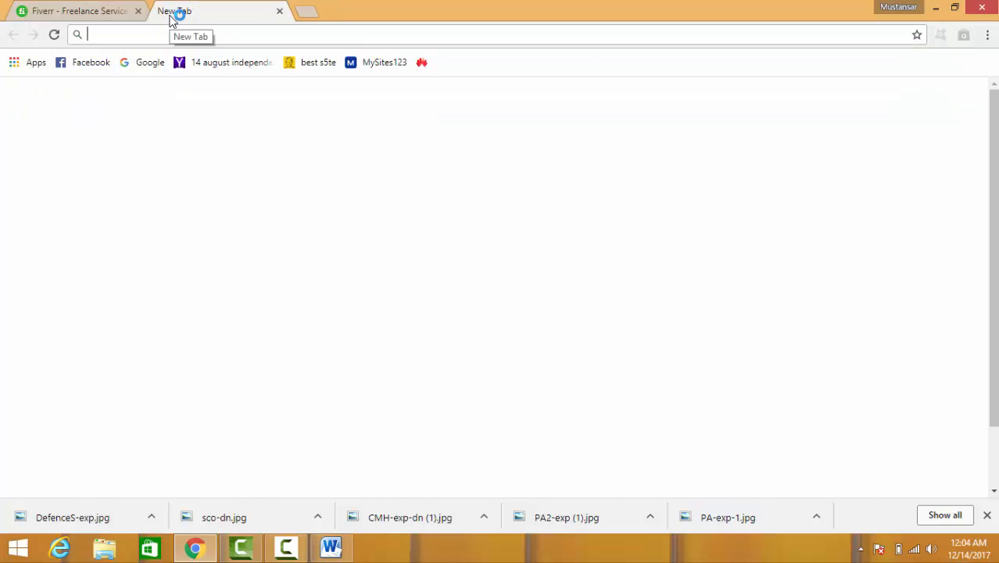
type("ma")
key("Return")
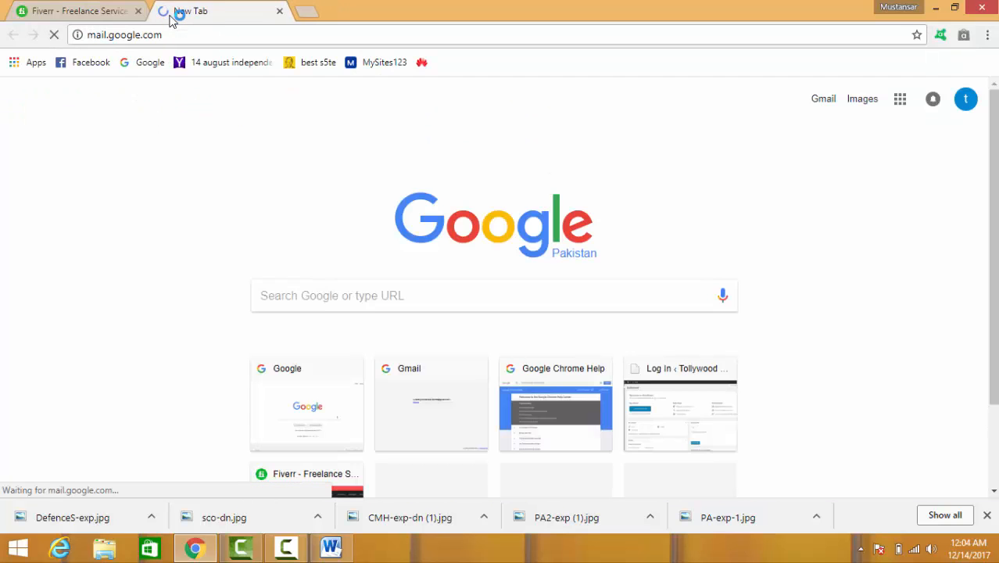
left_click(105, 8)
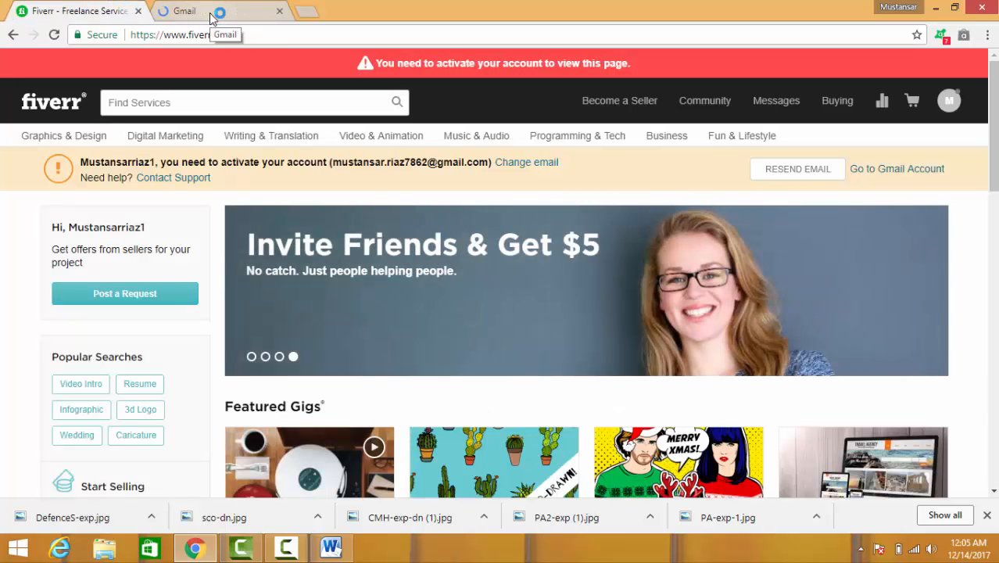
left_click(211, 13)
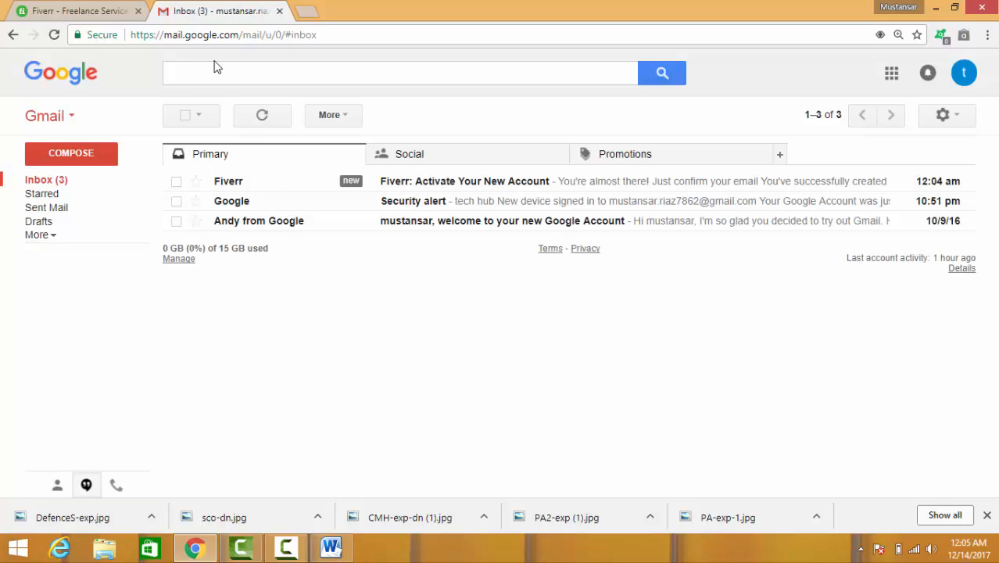
left_click(437, 188)
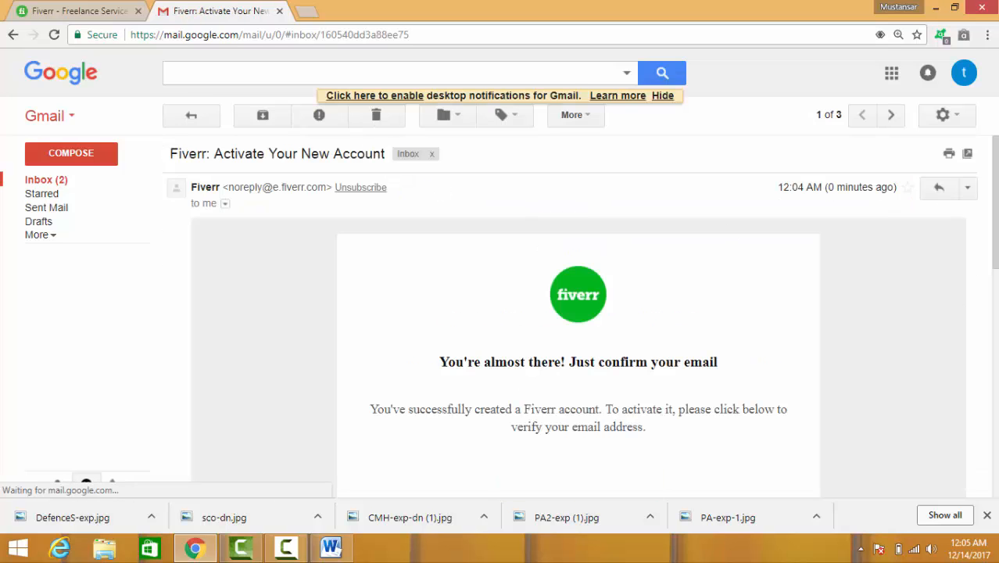
scroll(712, 390, "down", 3)
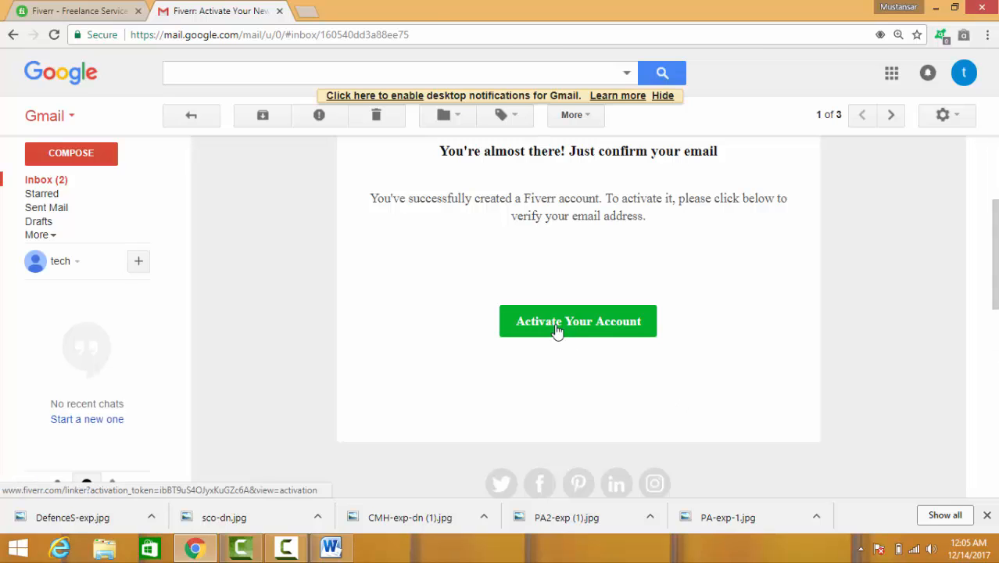
left_click(555, 327)
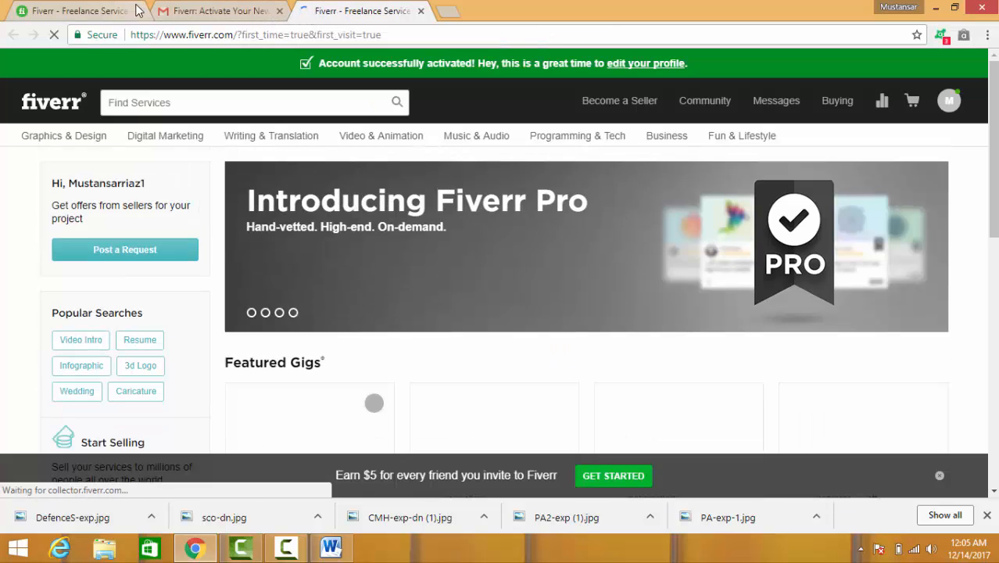
Close the old Fiverr tab and go from Start Selling to the Become a Seller introduction page.
left_click(137, 11)
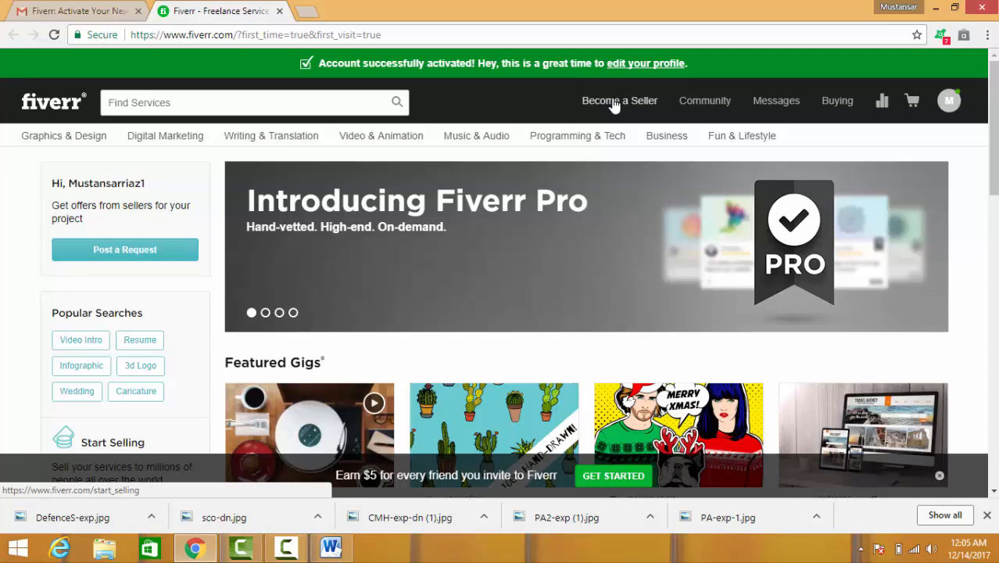
left_click(613, 104)
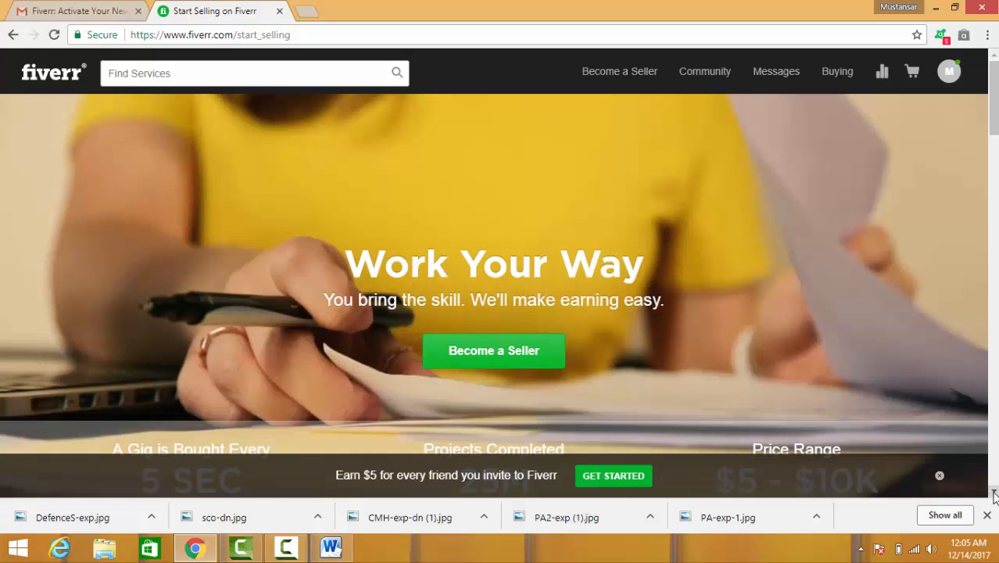
scroll(994, 494, "down", 2)
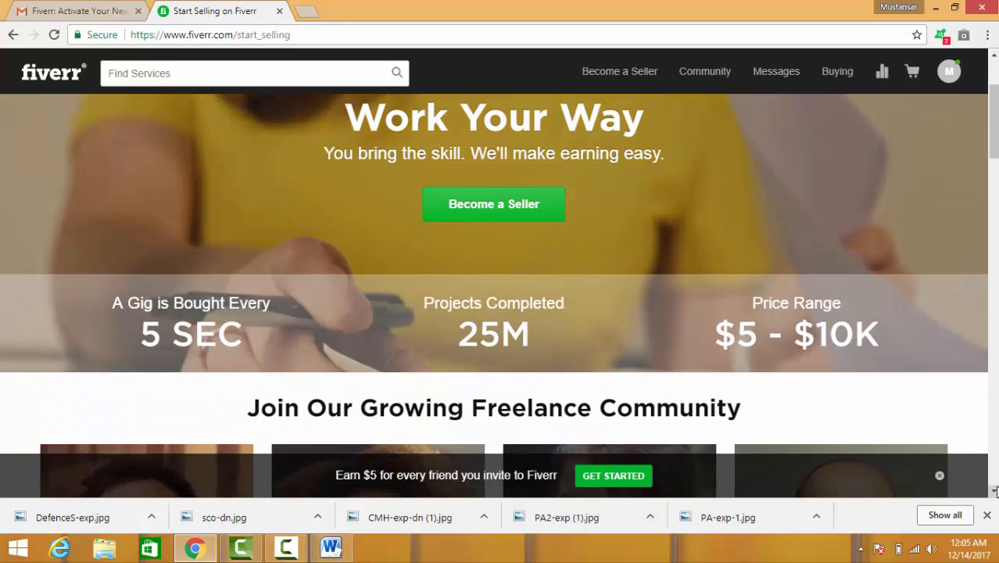
left_click(517, 211)
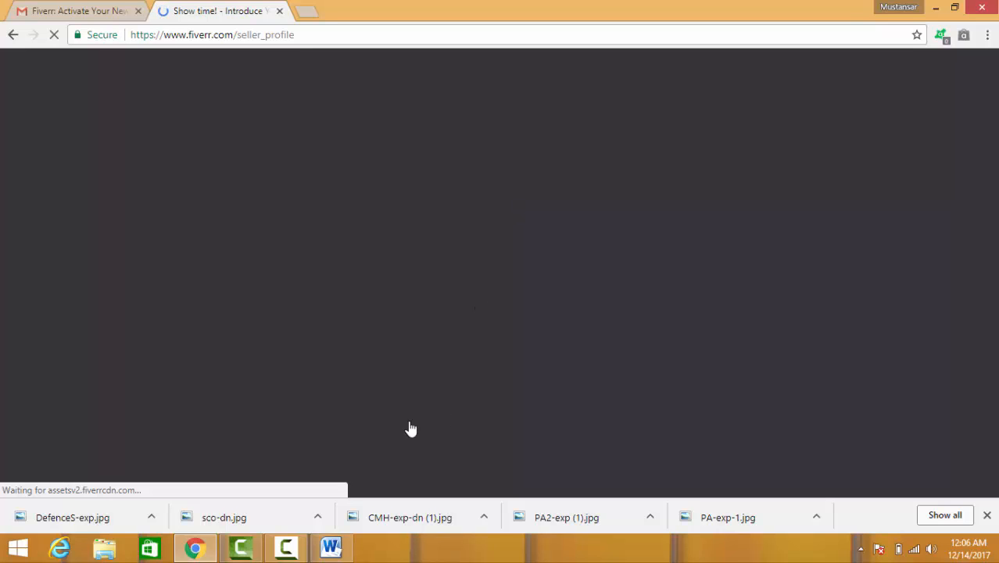
Set Availability to Full Time, As needed, and More than $1000 per month.
left_click(296, 550)
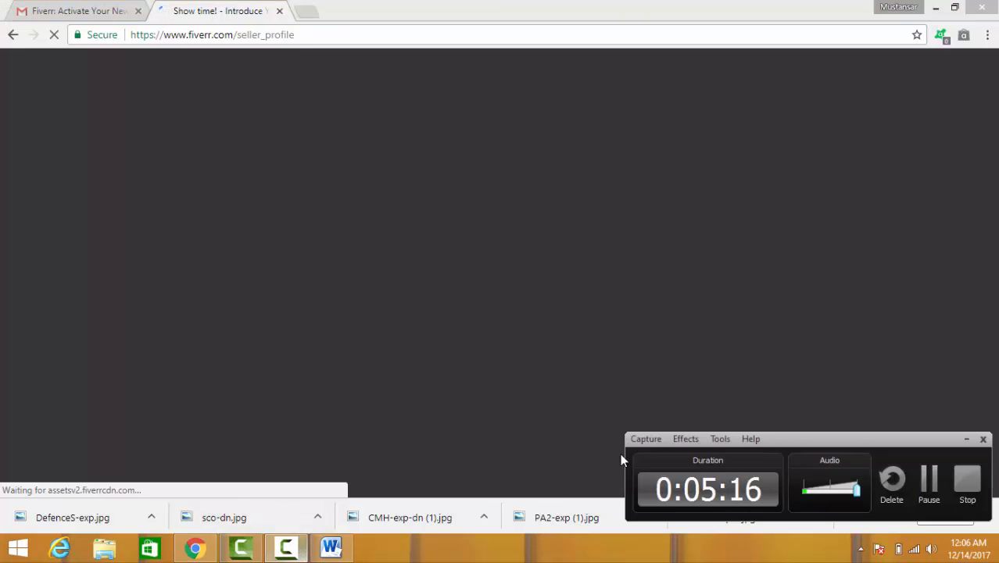
left_click(929, 484)
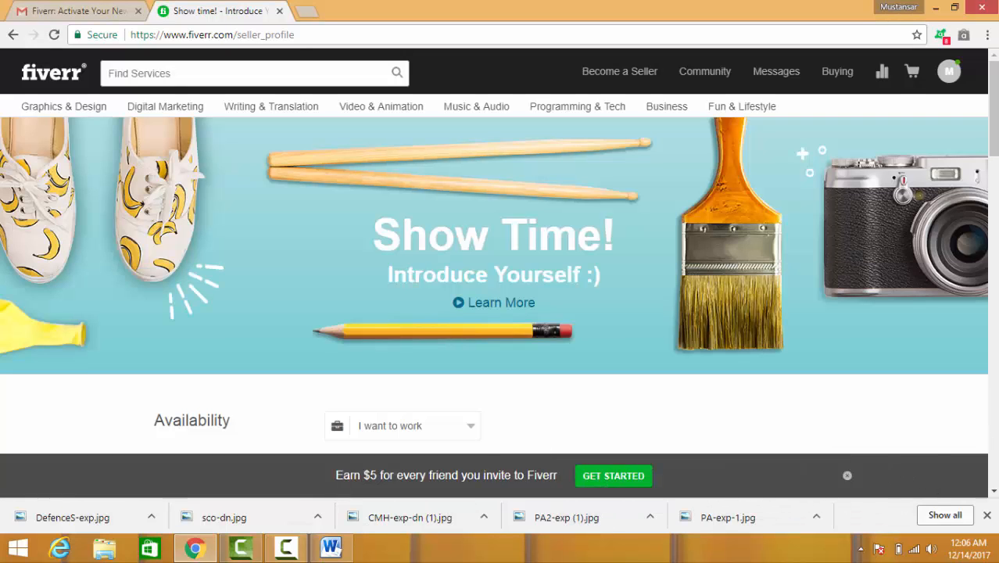
left_click(993, 490)
left_click(994, 490)
left_click(994, 489)
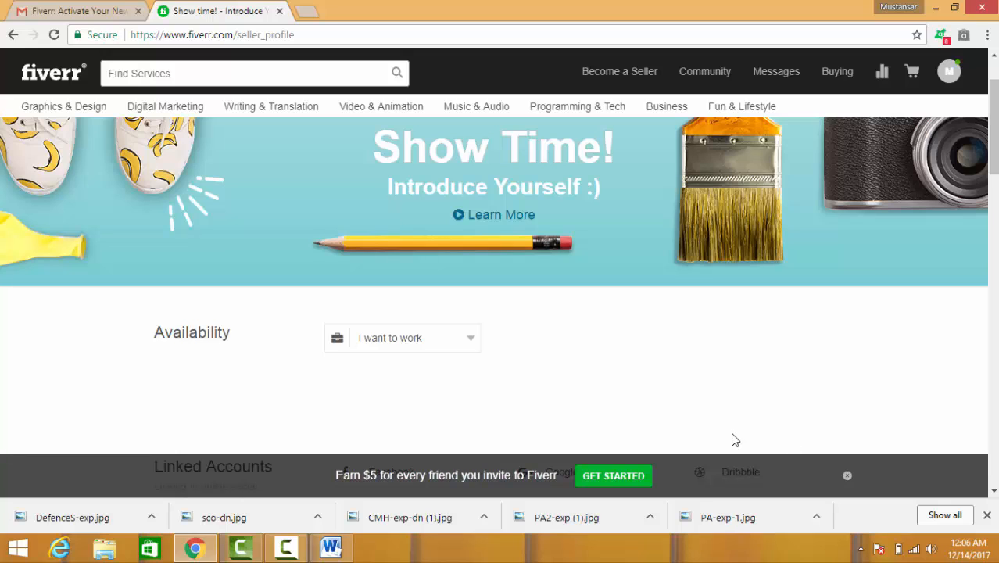
left_click(462, 344)
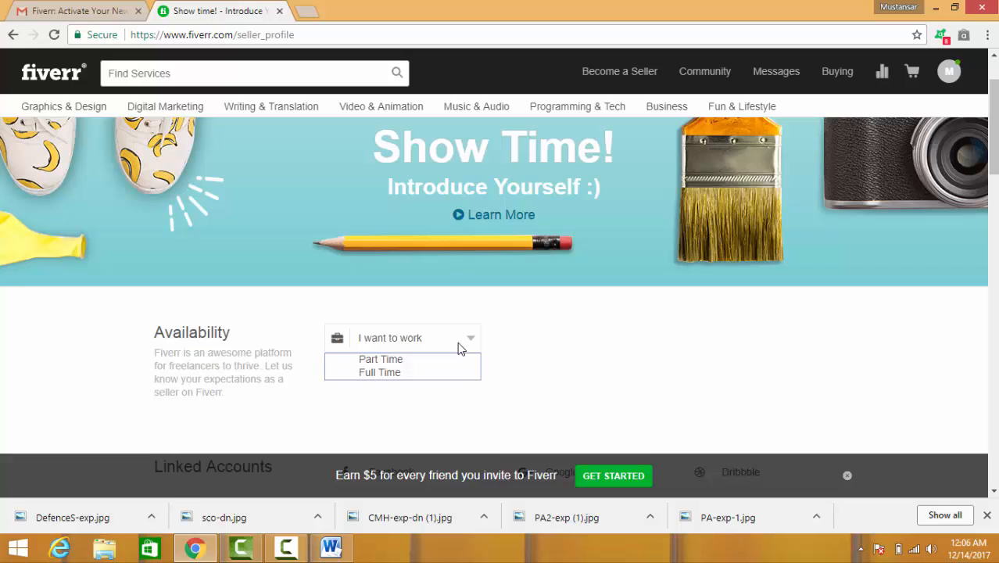
left_click(436, 373)
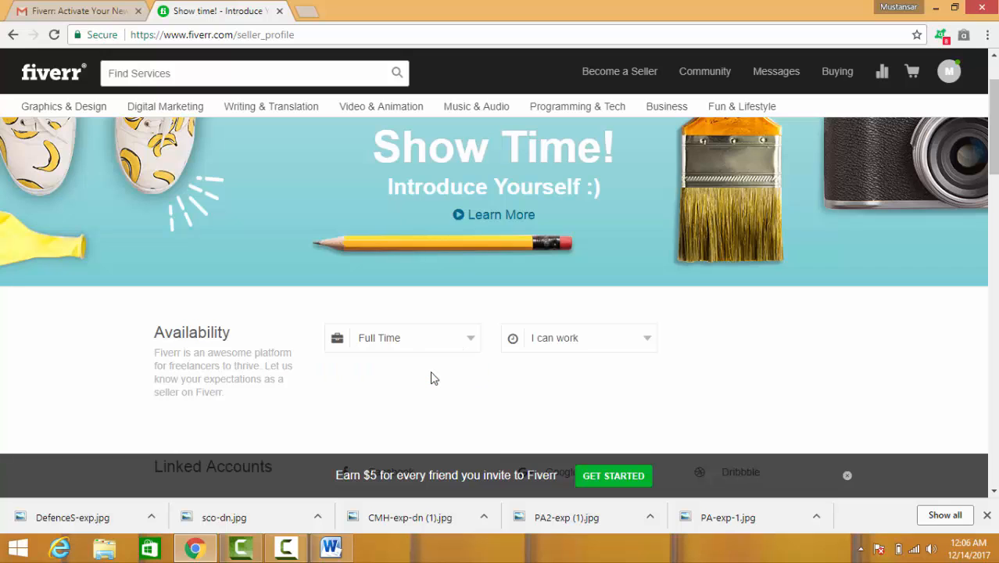
left_click(593, 339)
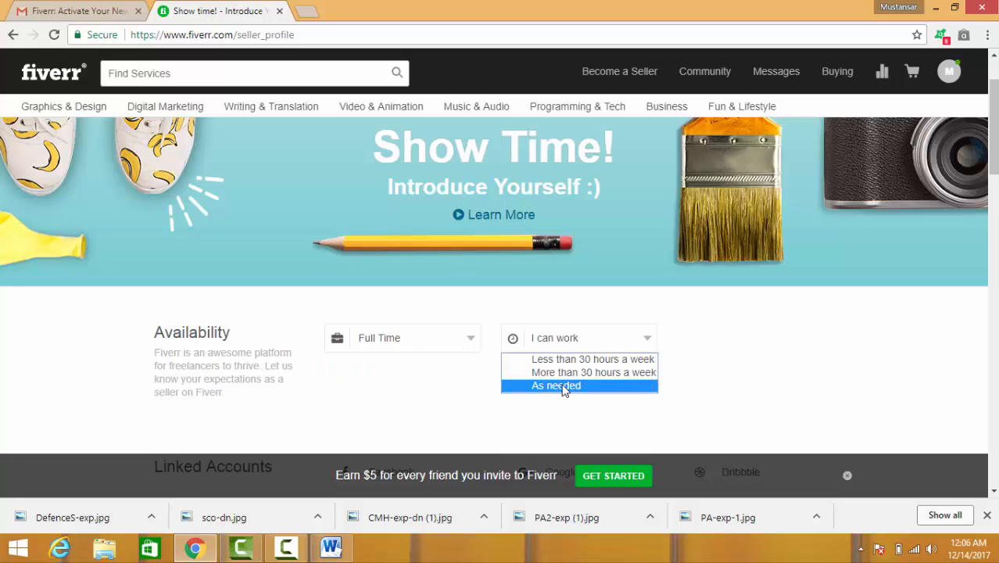
left_click(564, 385)
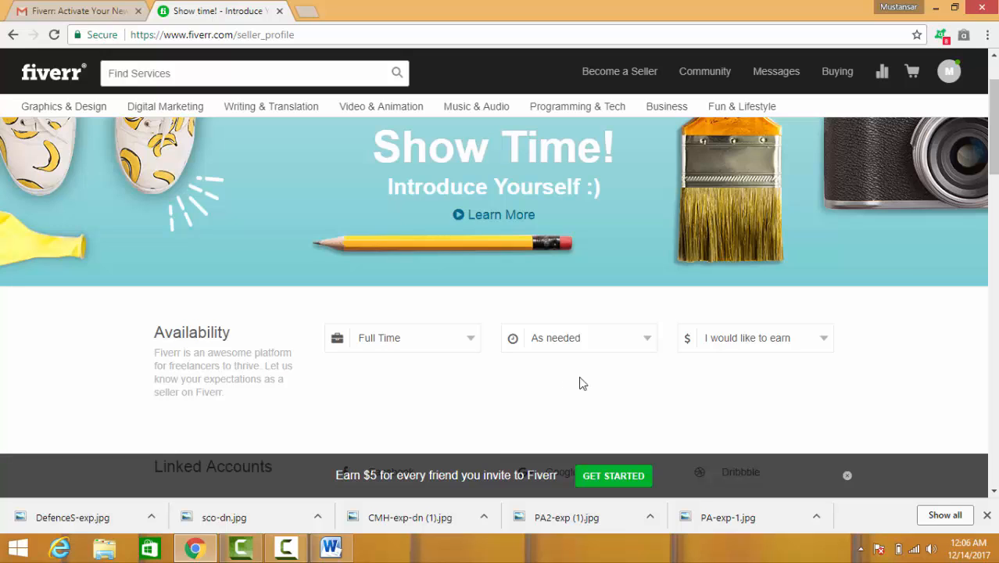
left_click(734, 344)
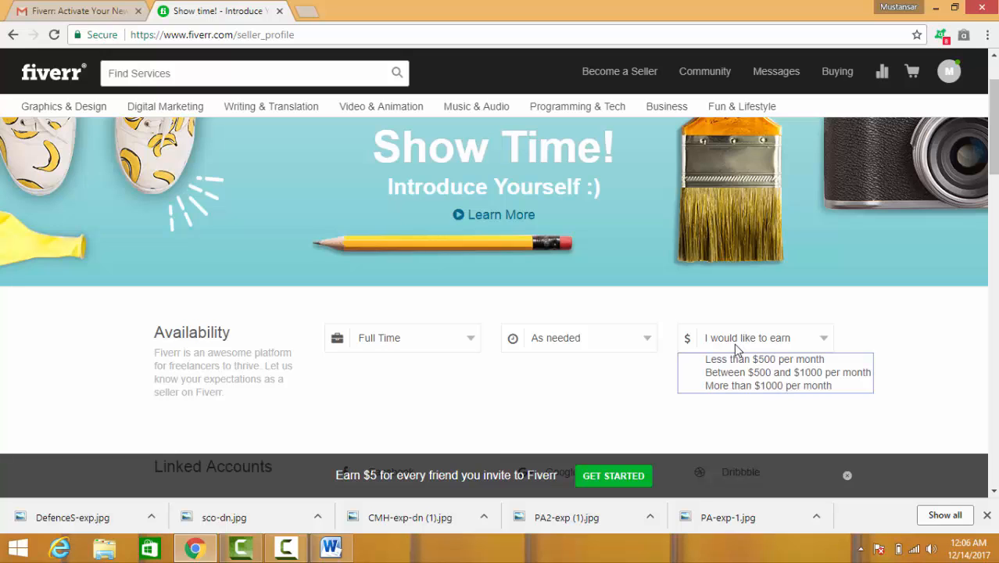
left_click(742, 386)
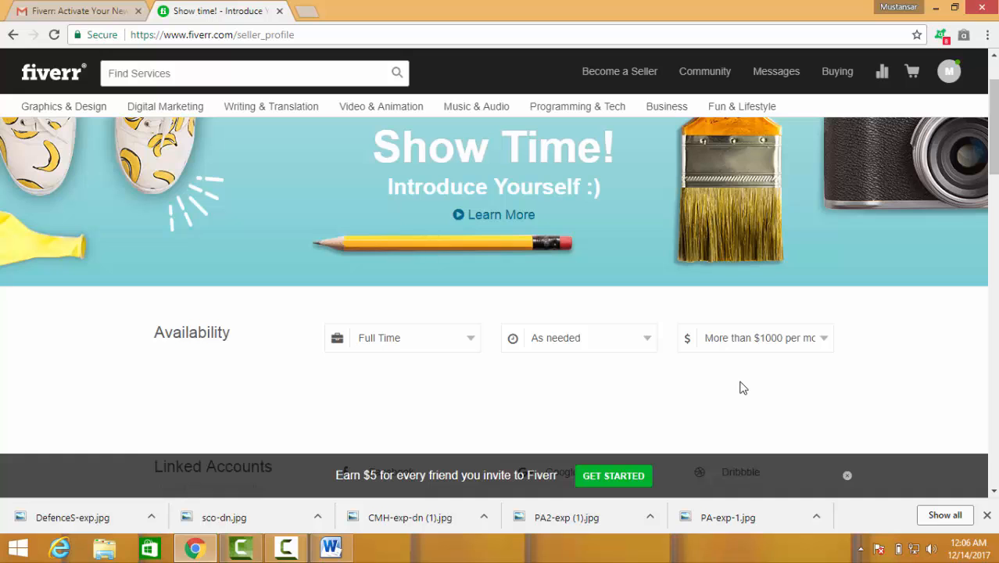
Close the stray router tab and move down to the Languages section.
scroll(743, 388, "down", 1)
scroll(742, 387, "down", 3)
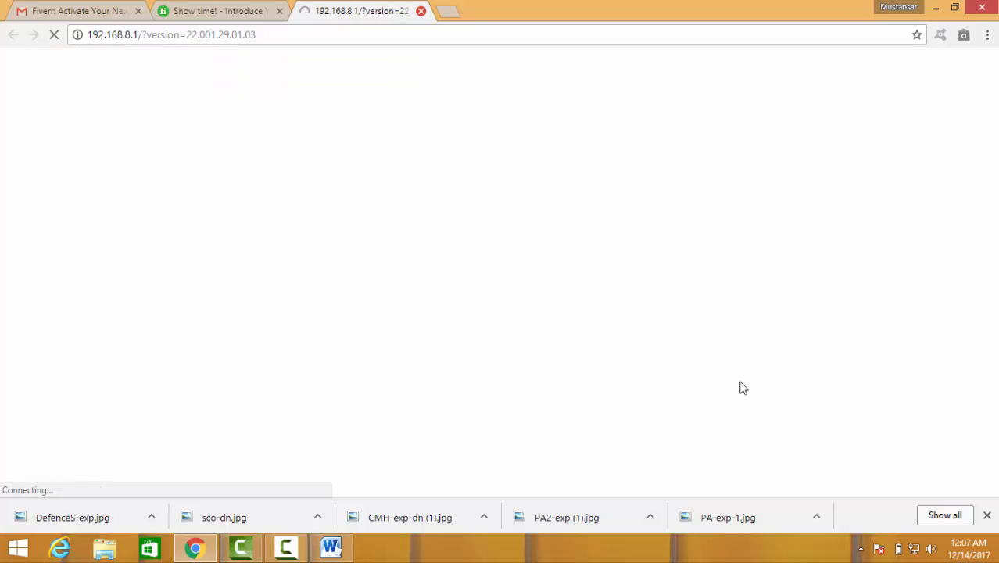
key("ctrl+w")
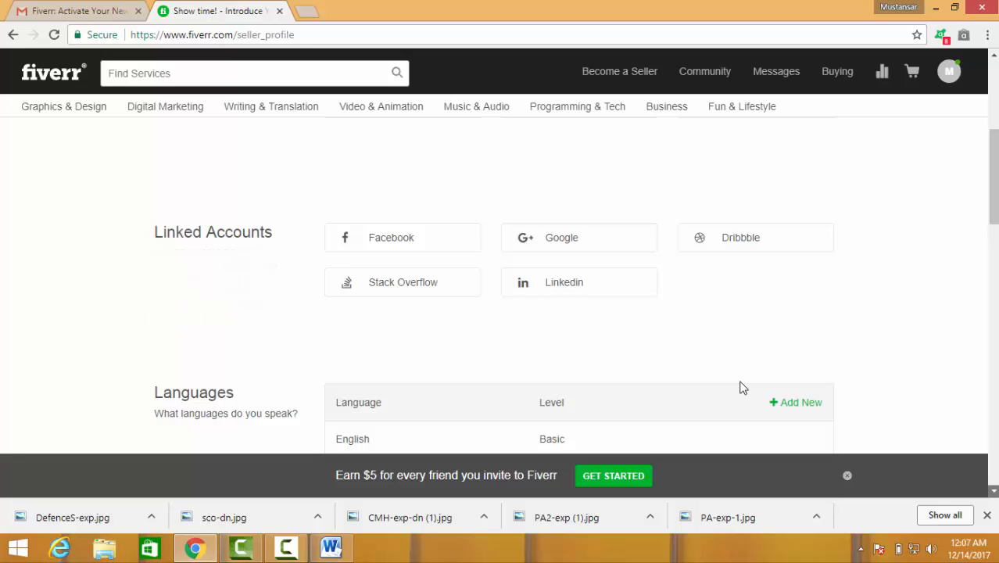
scroll(742, 387, "down", 1)
scroll(742, 388, "down", 2)
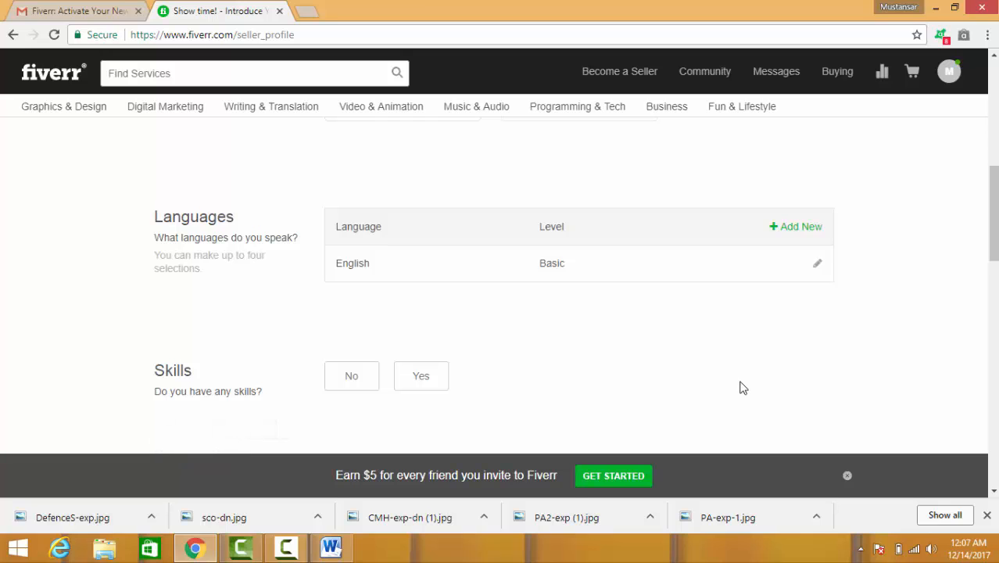
Change the English language level to Fluent.
left_click(818, 263)
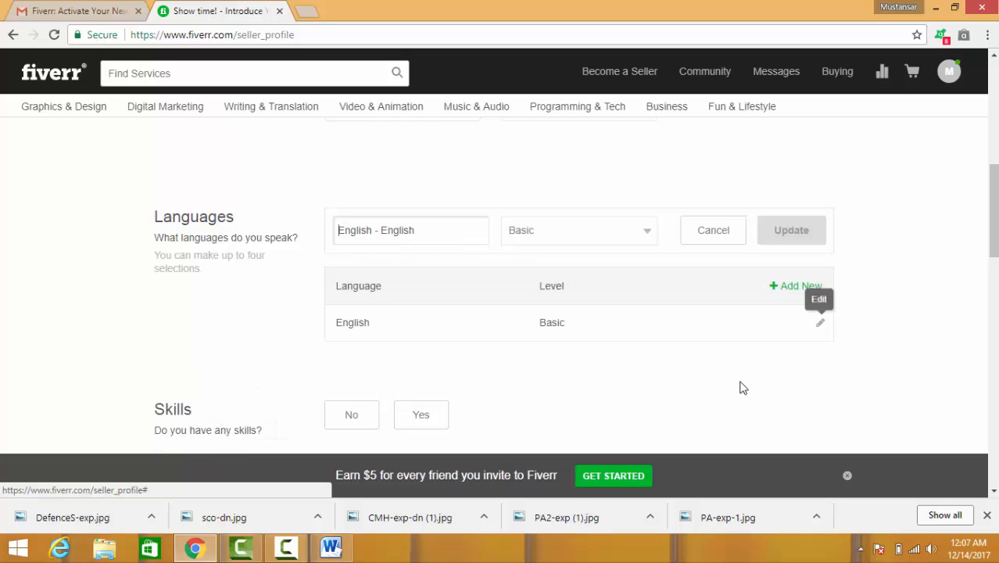
left_click(578, 230)
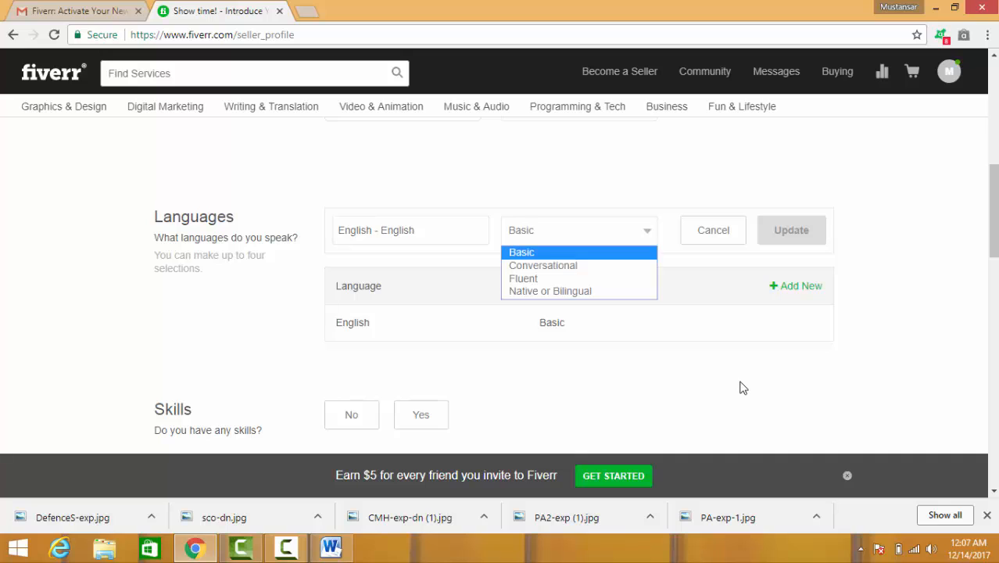
left_click(547, 279)
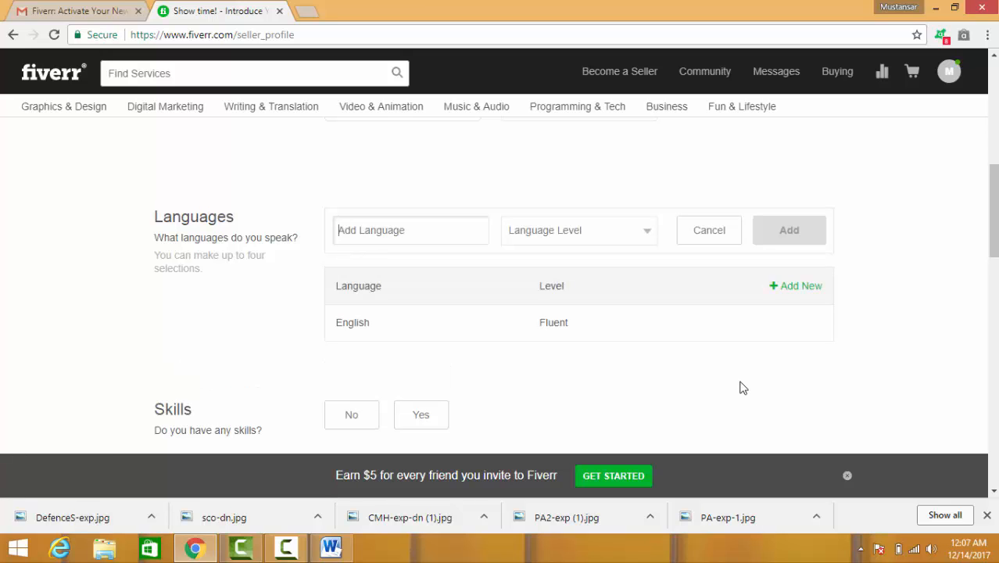
Add Urdu as a language at Native or Bilingual level.
type("Ur")
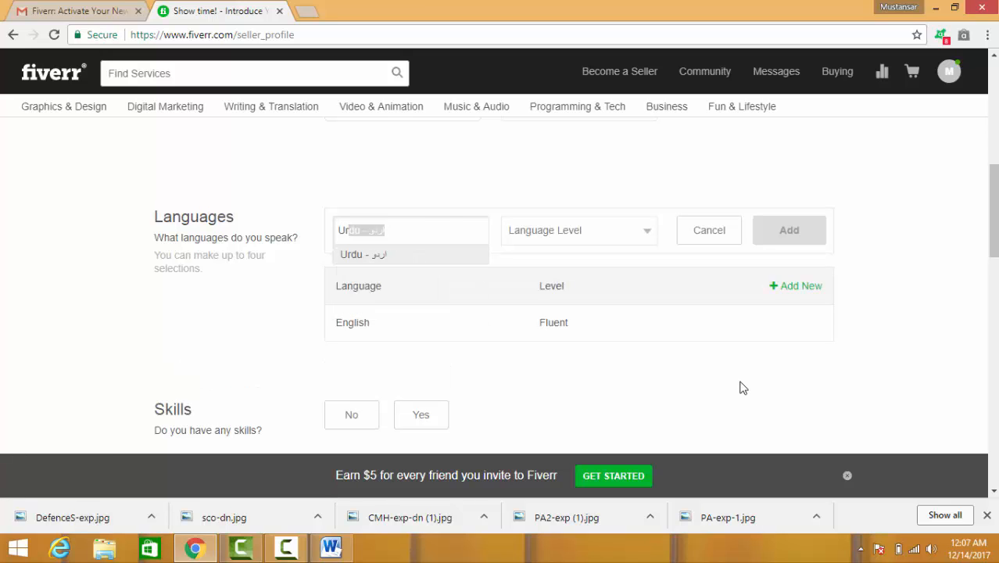
key("BackSpace")
key("Tab")
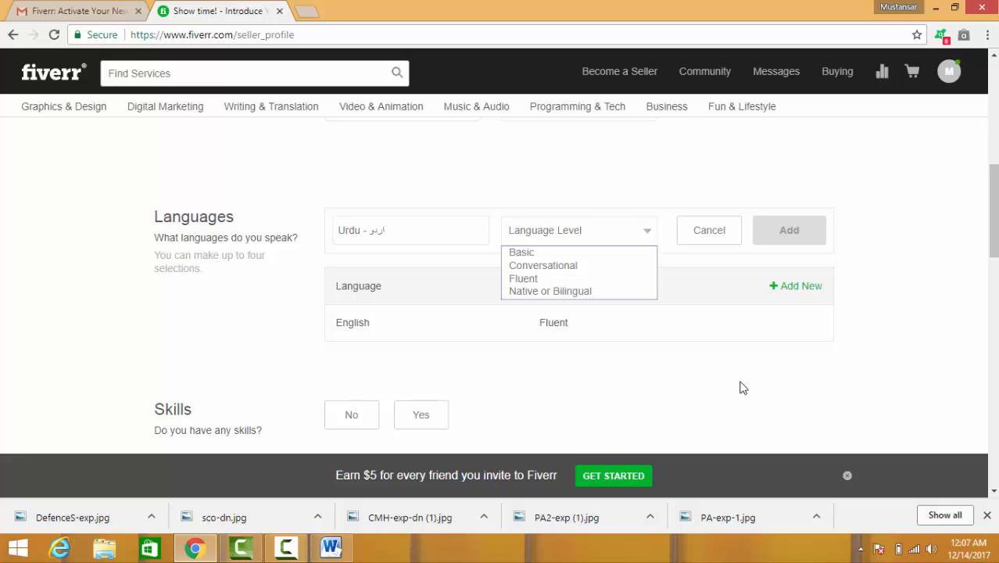
key("Down")
key("Down")
key("Down")
key("Down")
key("Return")
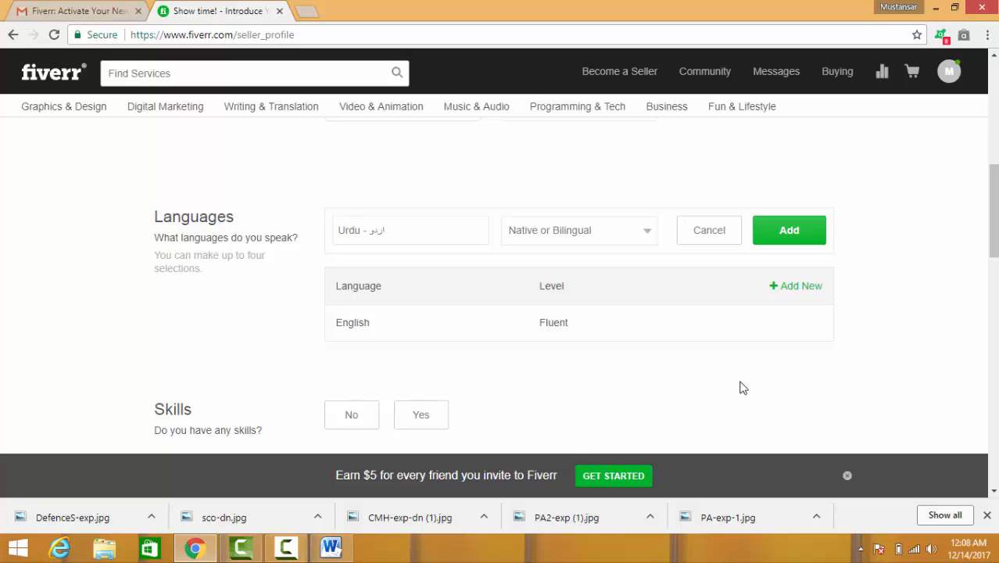
key("Return")
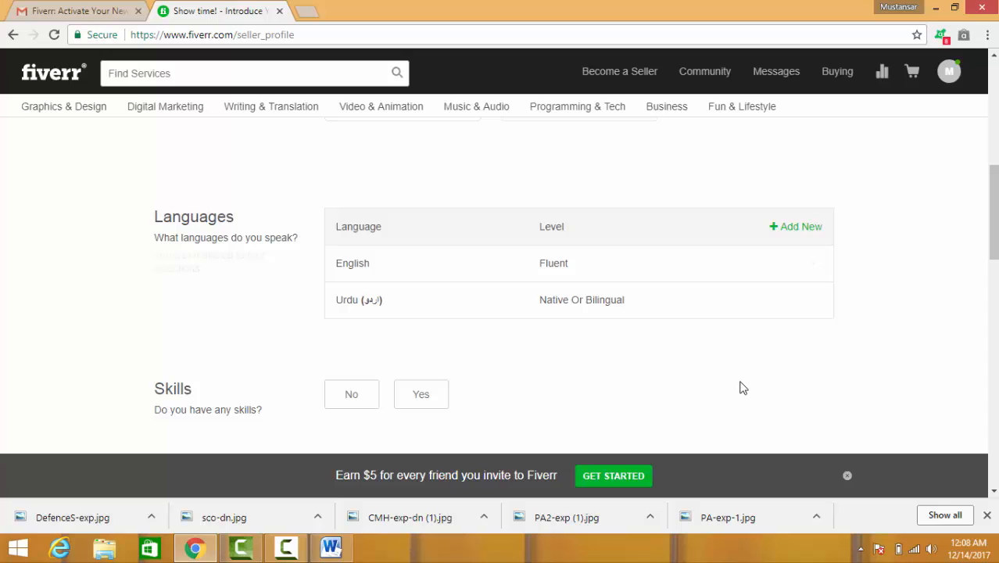
Answer Yes to the skills question and try the skill names Html, Vide and Conten.
scroll(742, 388, "down", 2)
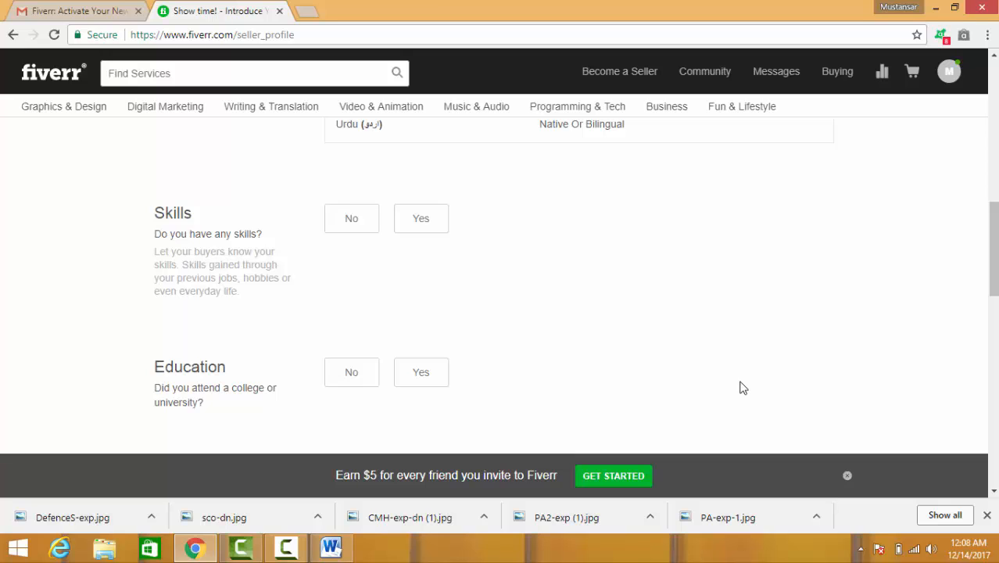
key("Tab")
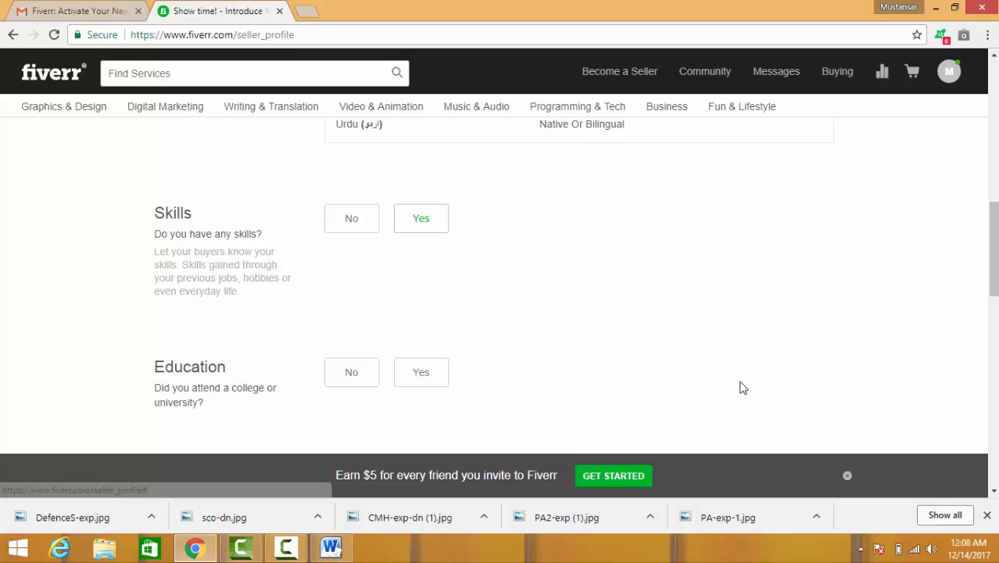
key("Return")
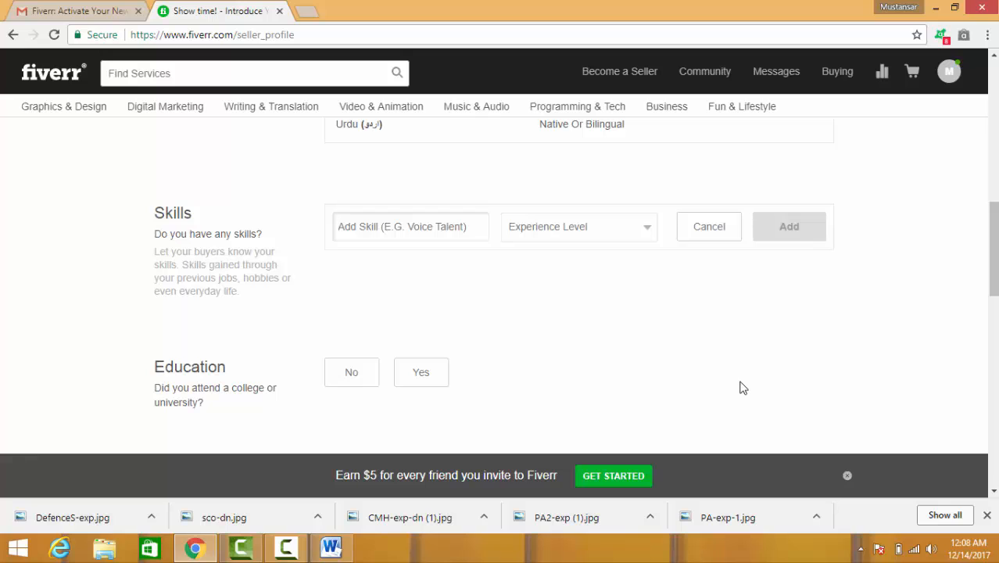
type("H")
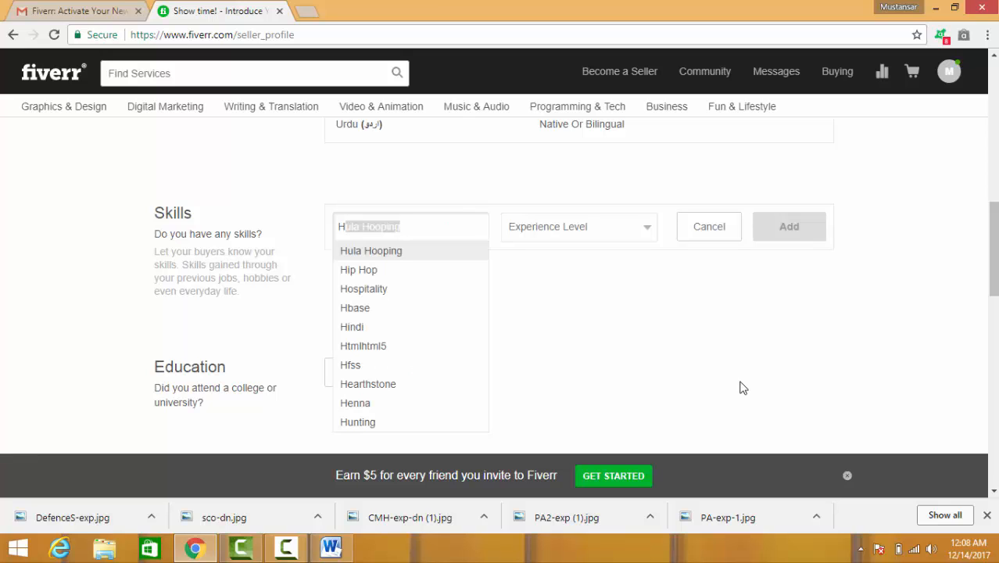
type("t")
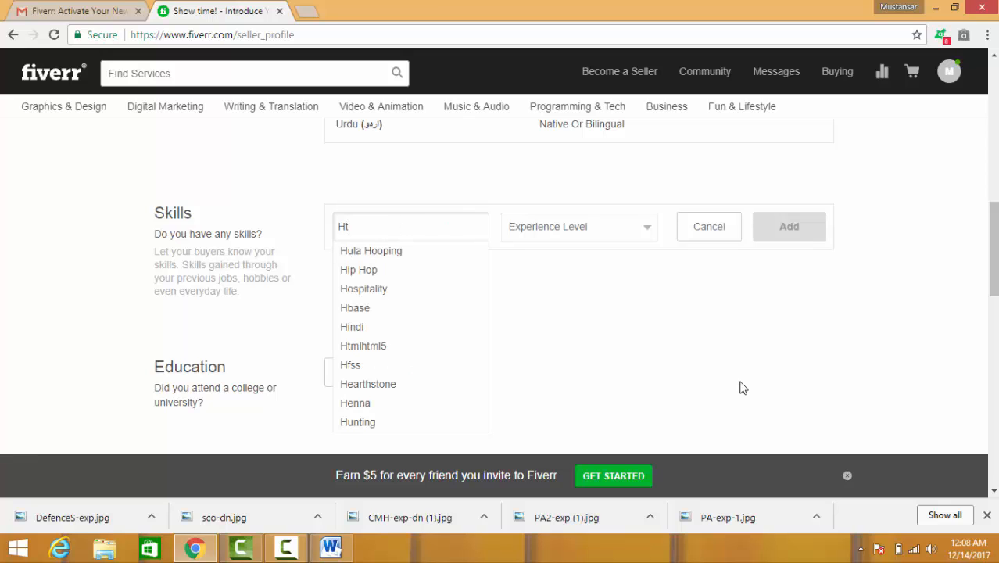
type("ml")
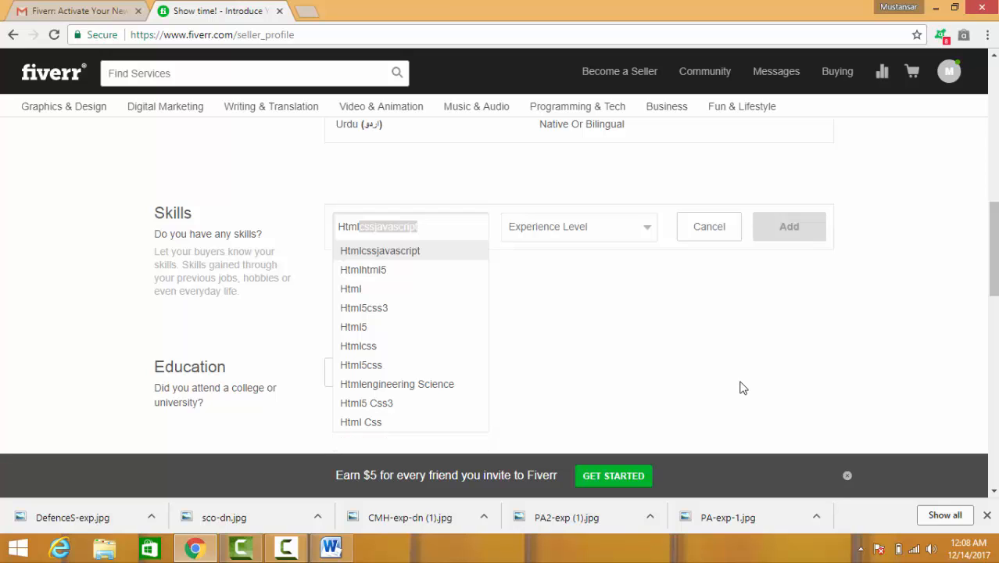
key("BackSpace")
key("BackSpace")
key("BackSpace")
key("BackSpace")
key("BackSpace")
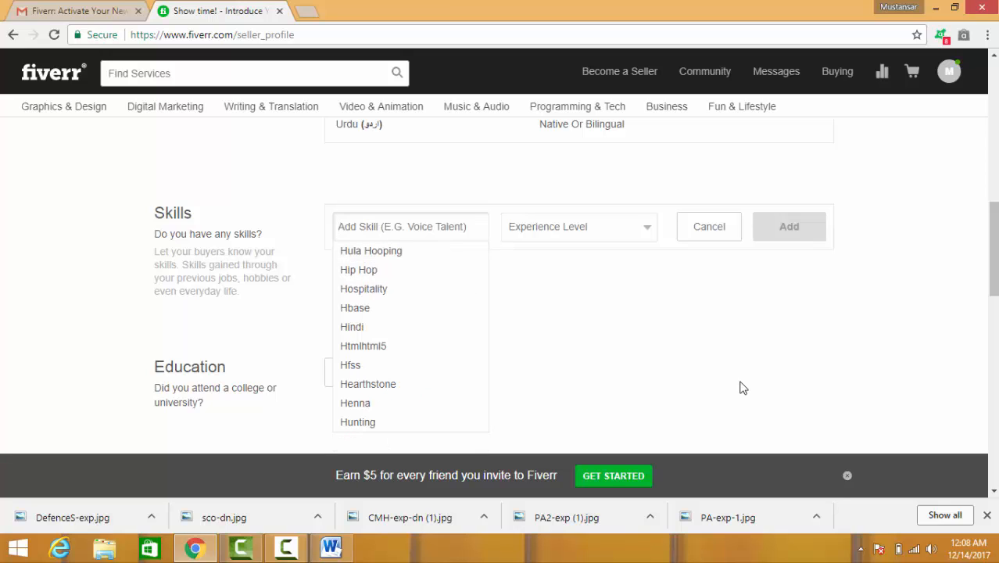
type("Vide")
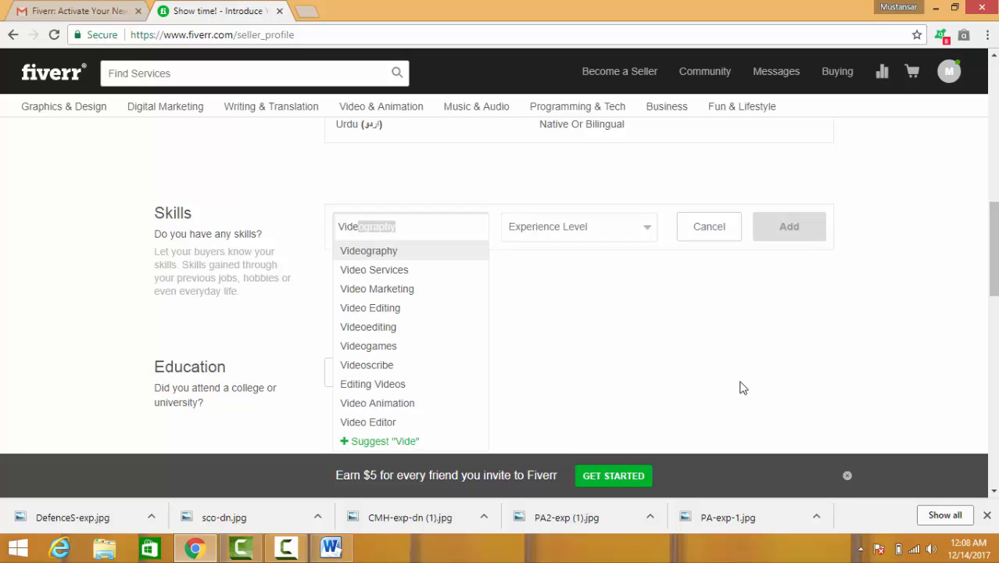
key("BackSpace")
key("BackSpace")
key("BackSpace")
key("BackSpace")
key("BackSpace")
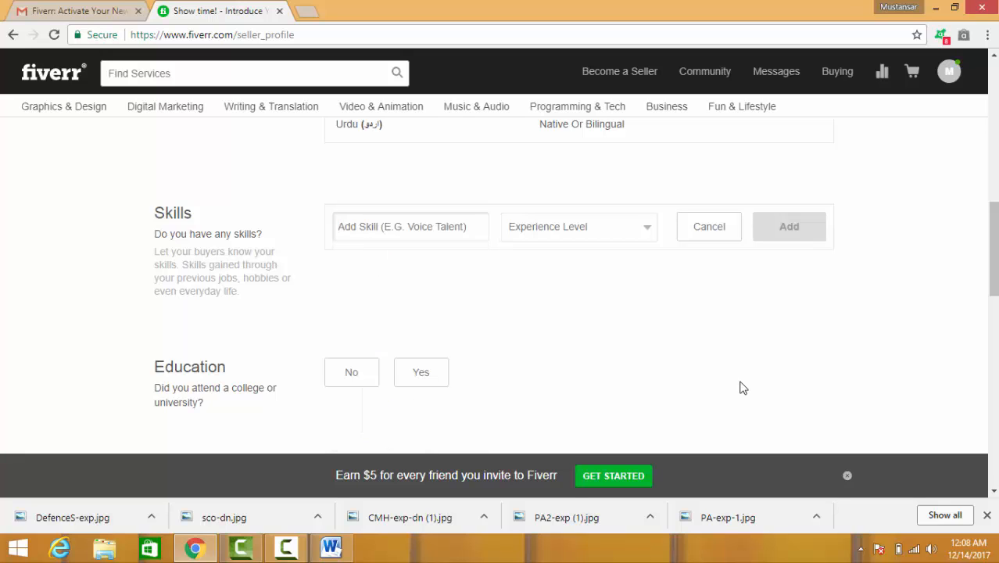
type("Con")
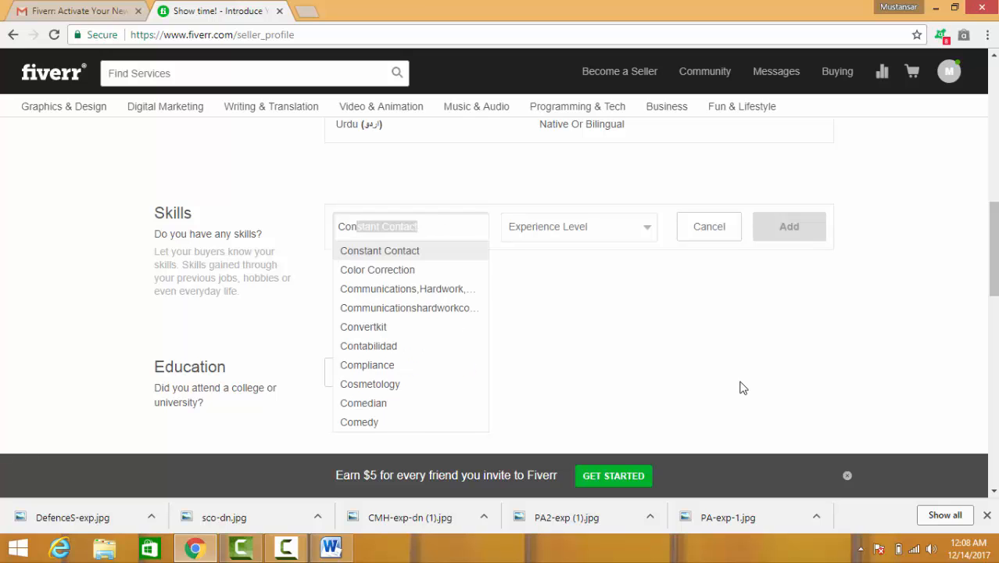
type("ten")
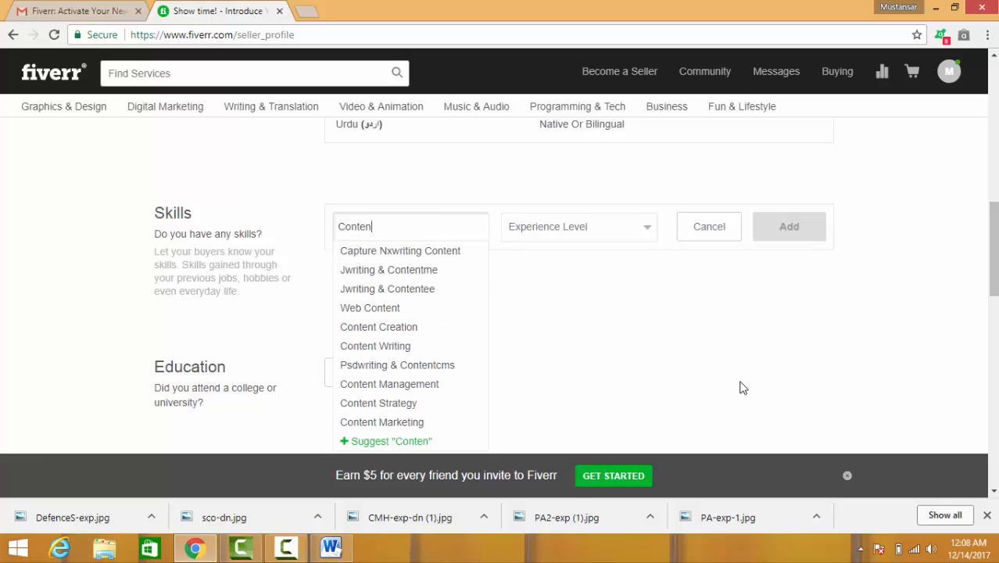
key("BackSpace")
key("BackSpace")
key("BackSpace")
key("BackSpace")
key("BackSpace")
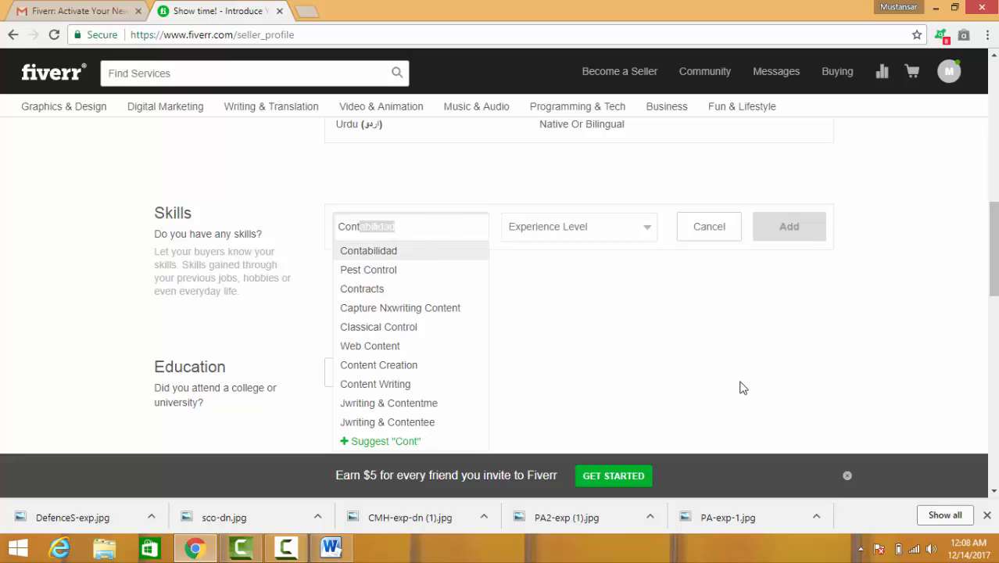
key("BackSpace")
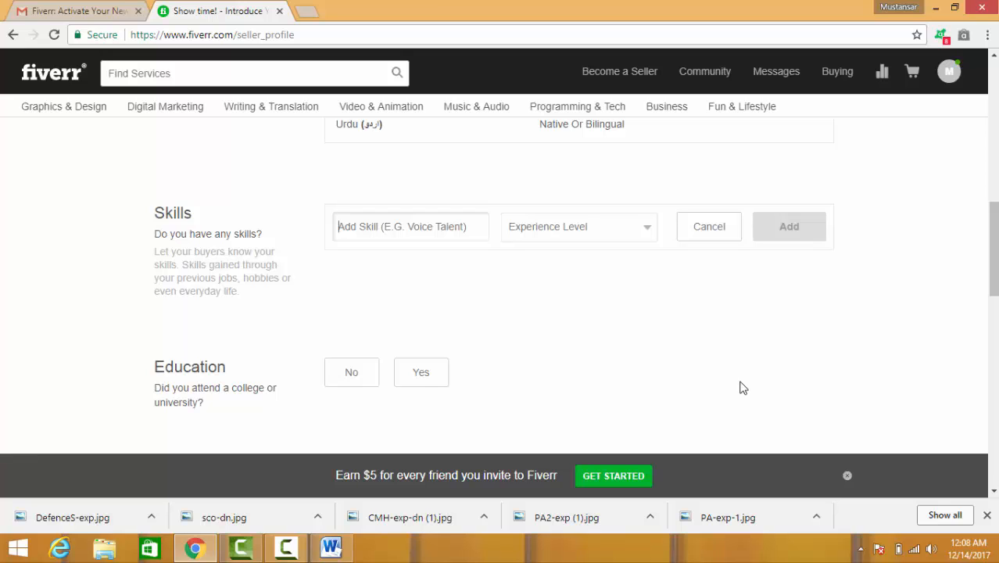
Add Htmlcssjavascript as a skill at Expert experience level.
type("Html")
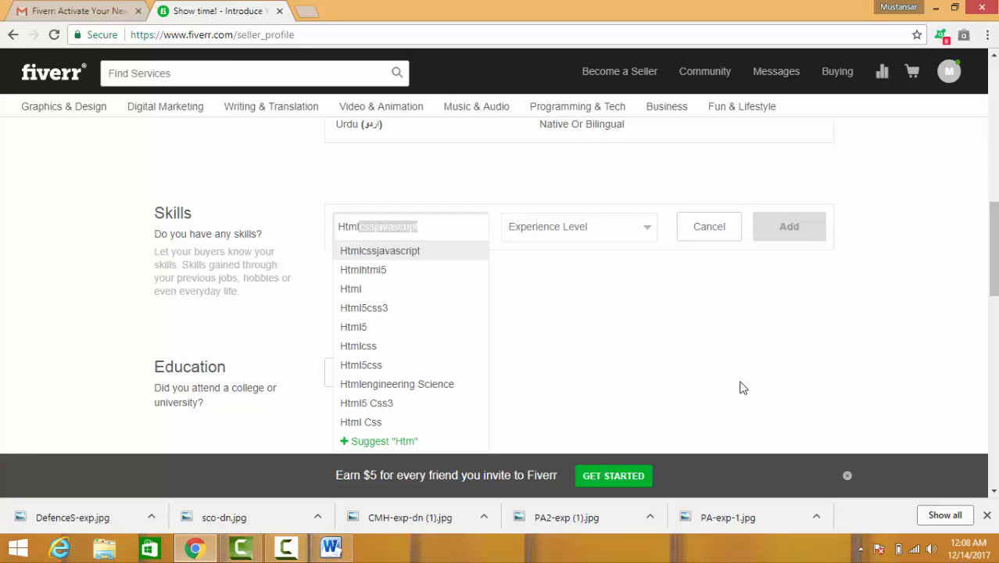
key("Return")
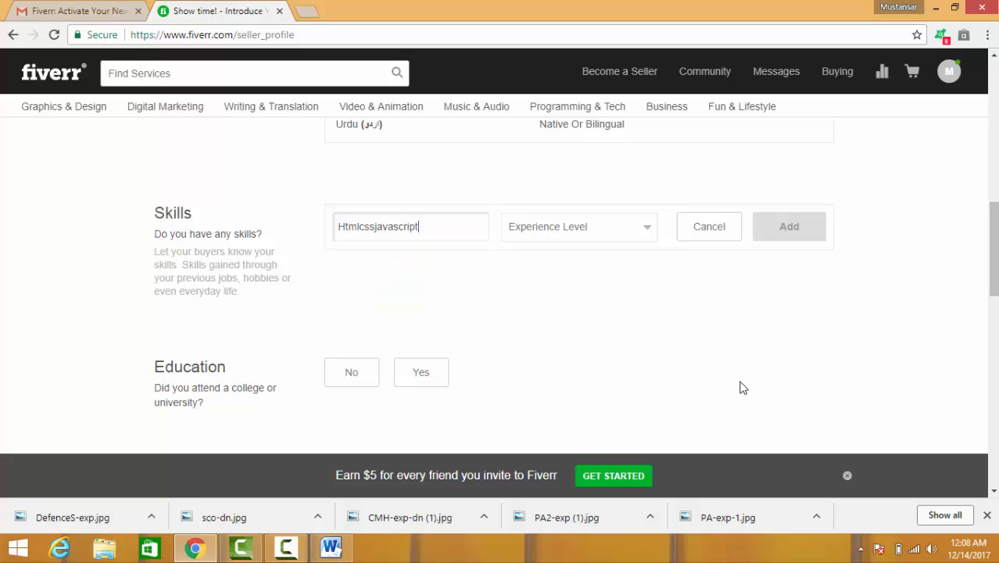
key("Tab")
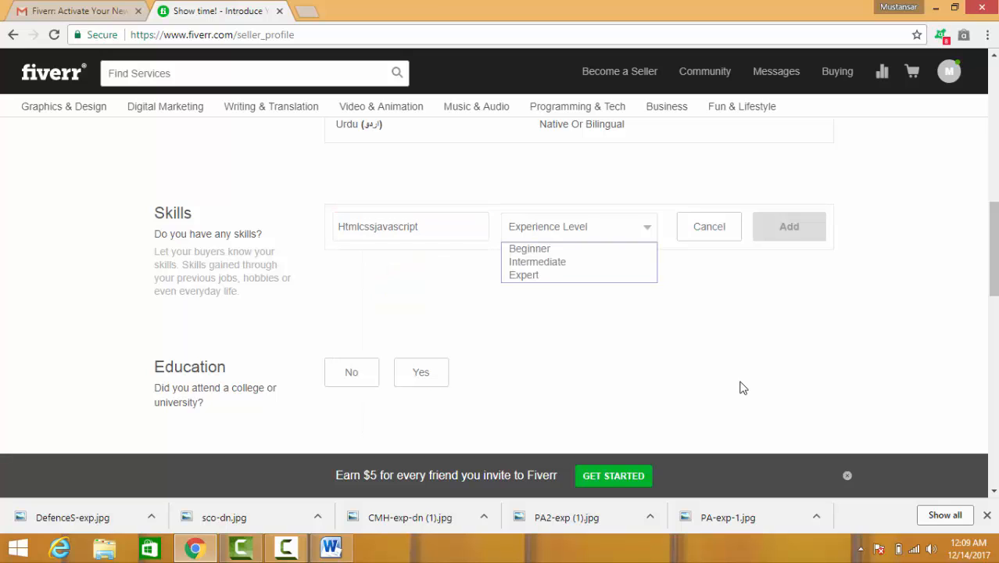
key("Down")
key("Down")
key("Down")
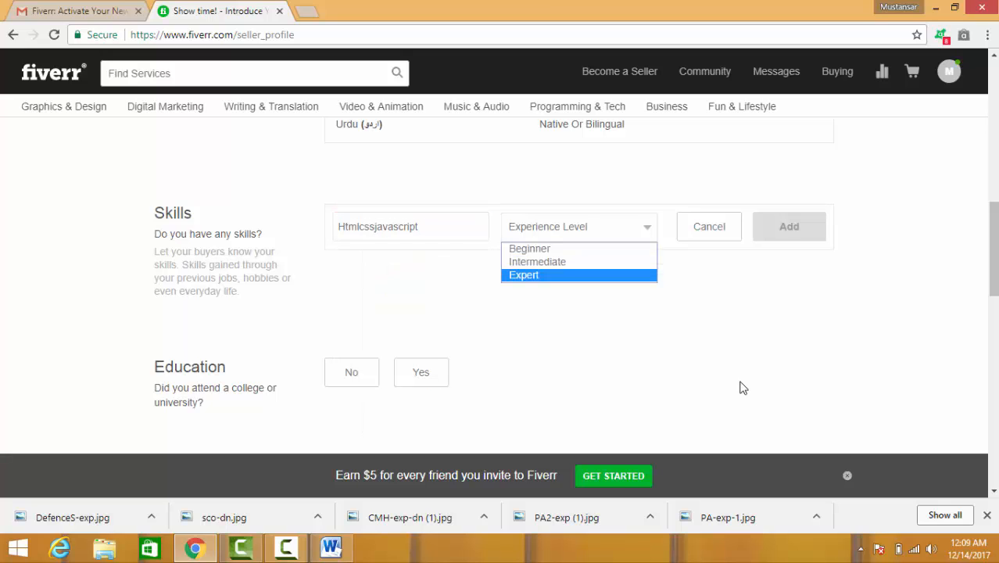
key("Return")
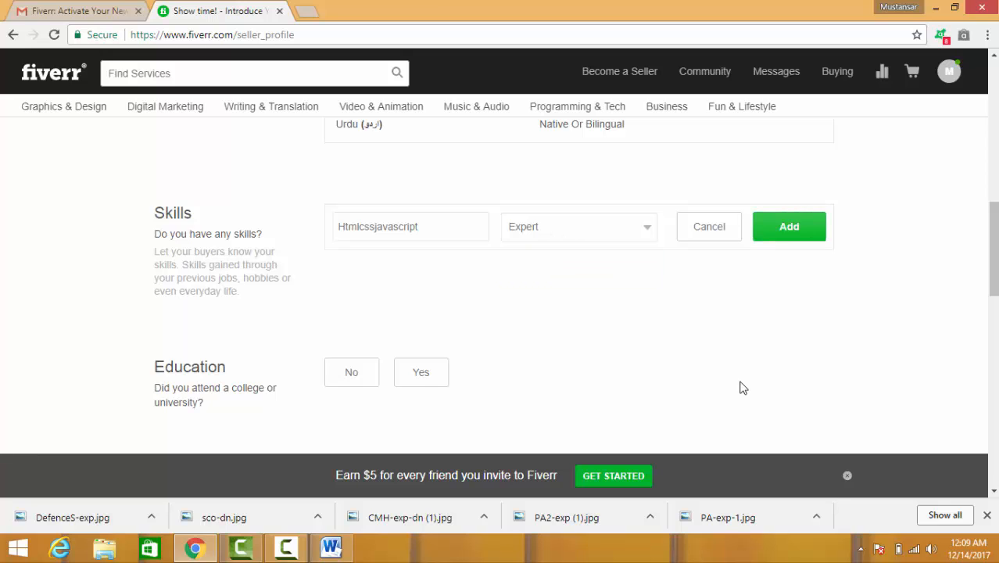
key("Return")
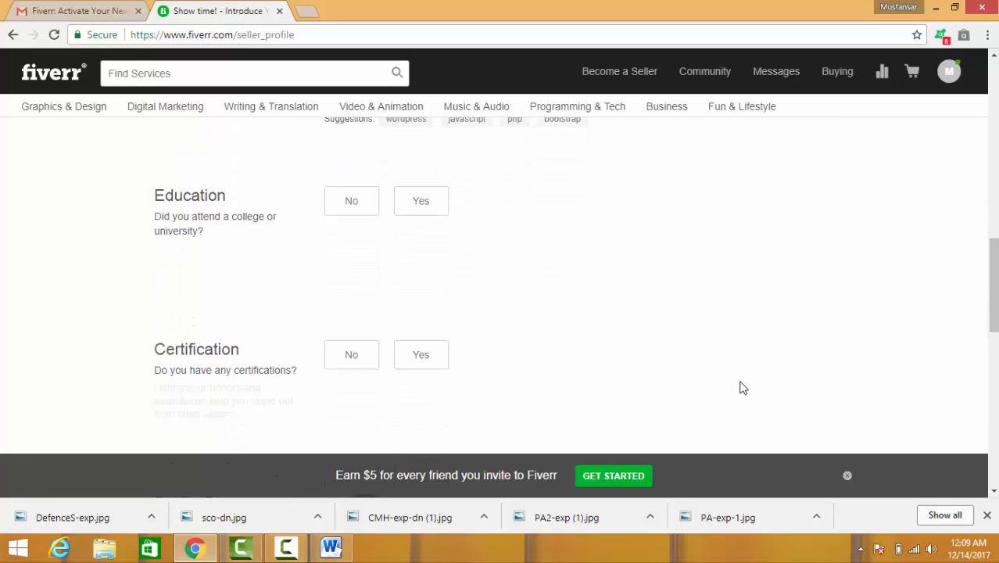
Answer Yes to the education question and choose Pakistan as the country.
key("Tab")
key("Tab")
key("Return")
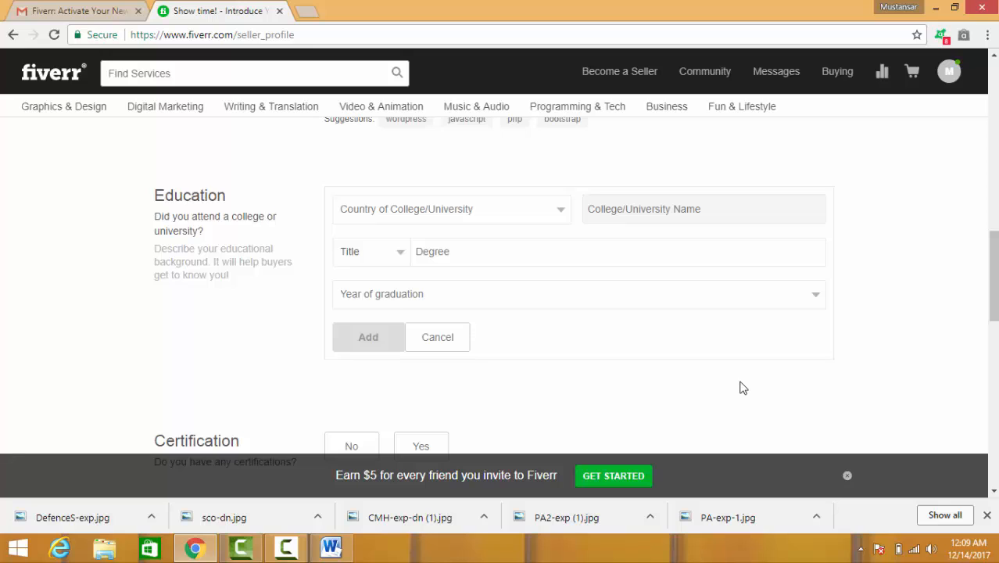
key("space")
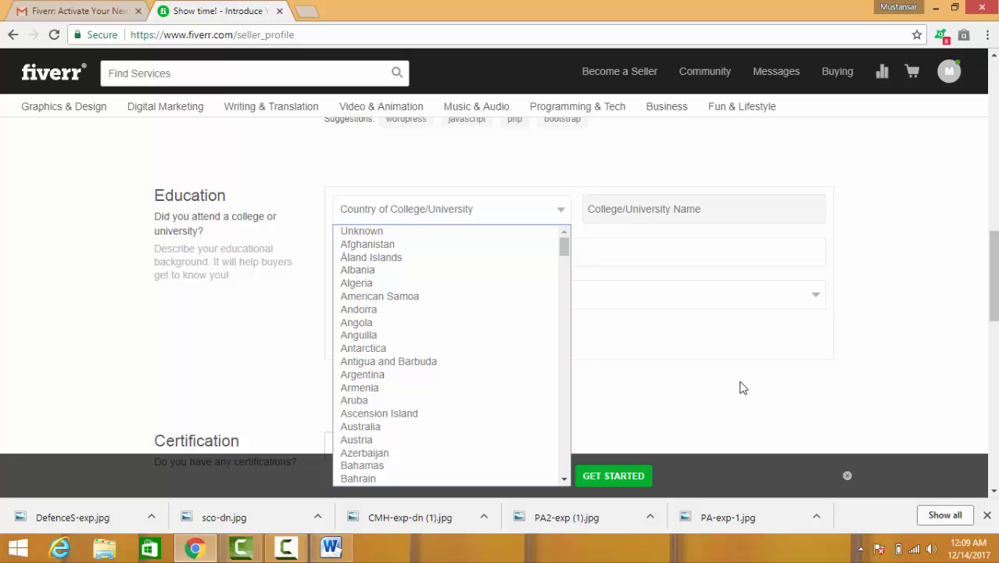
key("p")
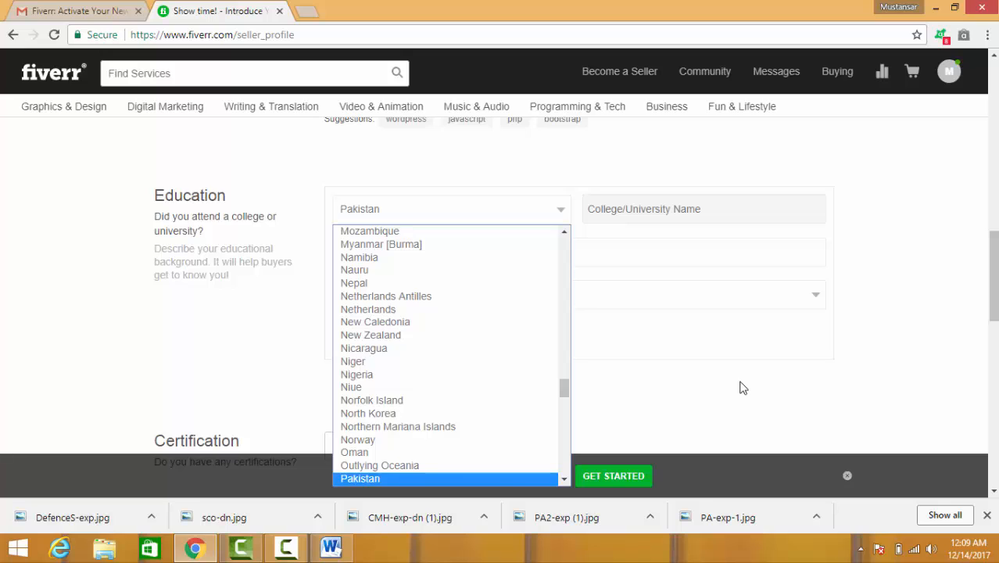
key("Return")
Select Universityofsargodha as the university name.
key("Tab")
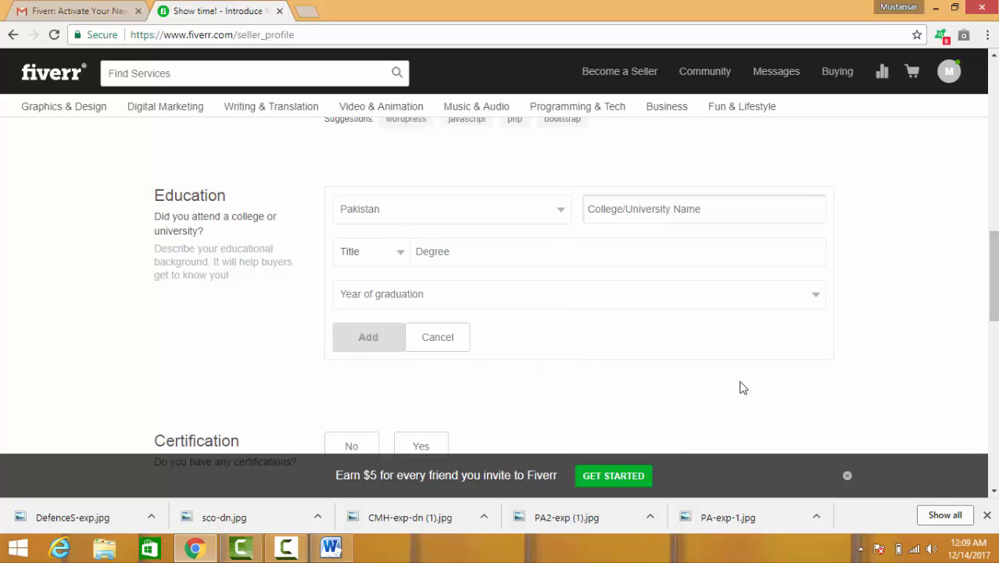
type("U")
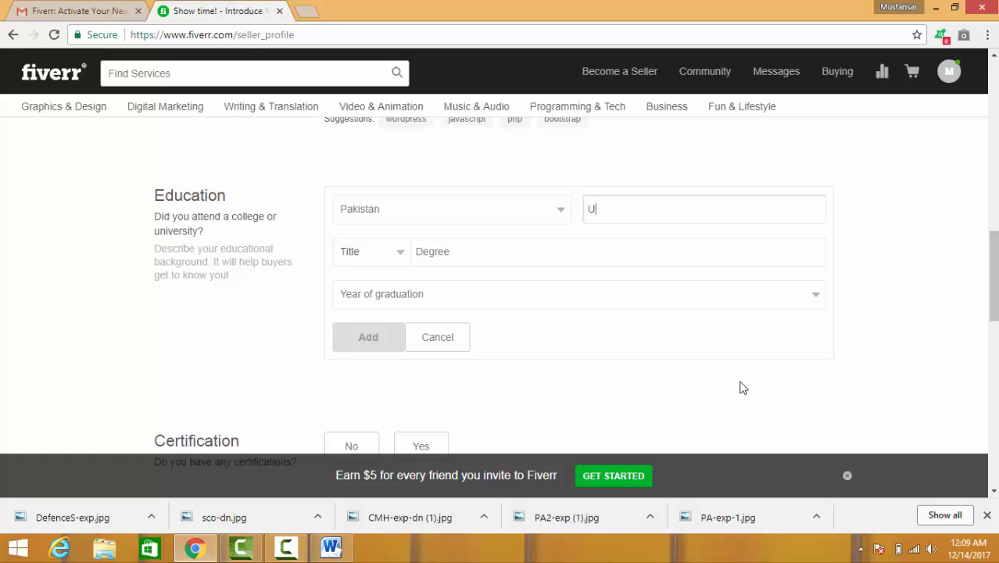
key("BackSpace")
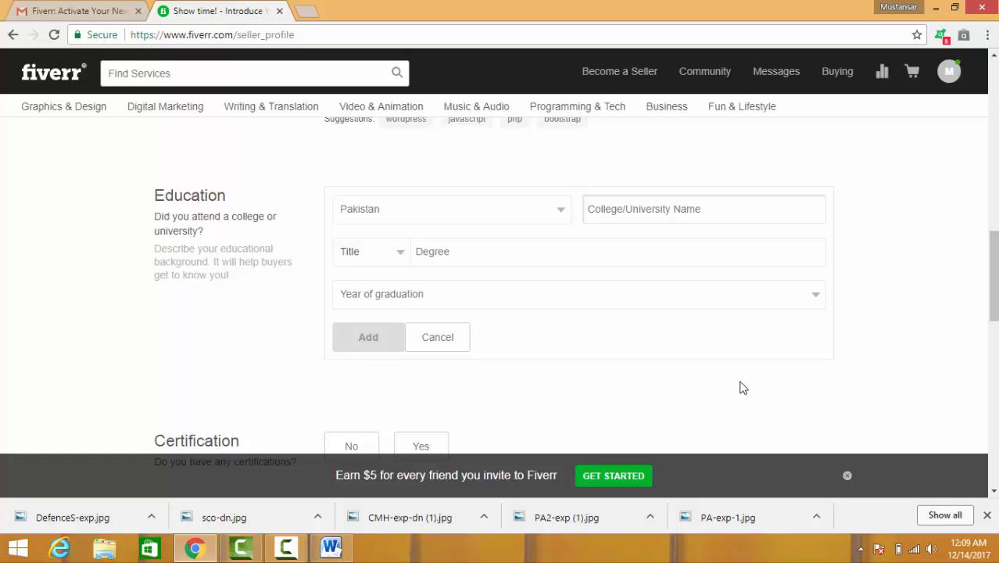
type("Uni")
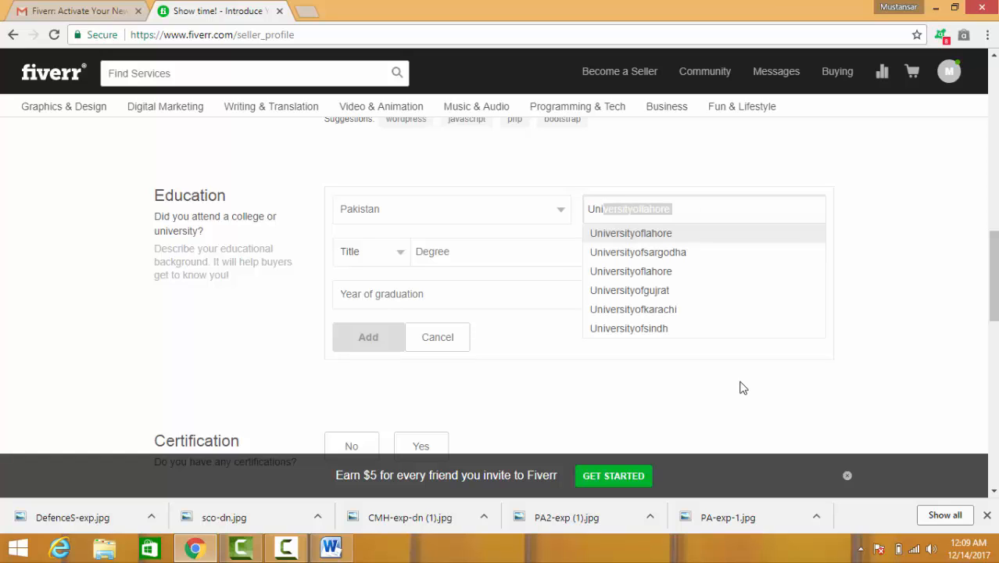
key("Down")
key("Return")
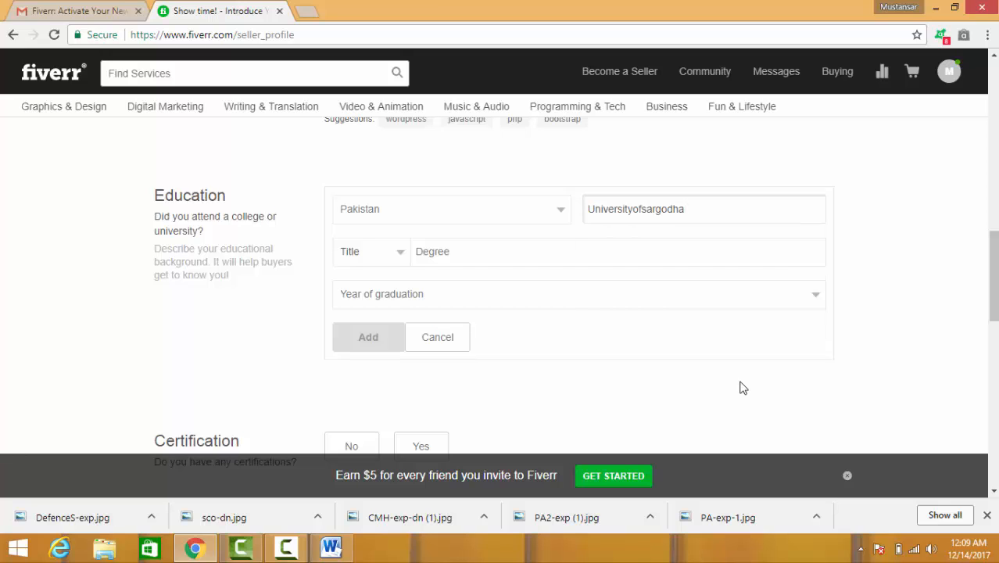
Choose B.Sc. as the degree title.
key("Tab")
key("Down")
key("Down")
key("Down")
key("Down")
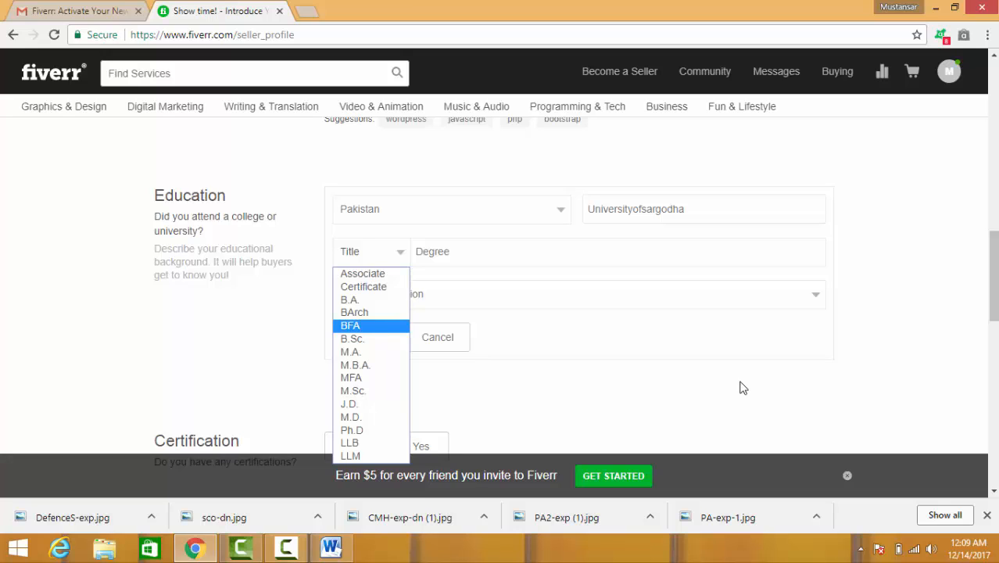
key("Up")
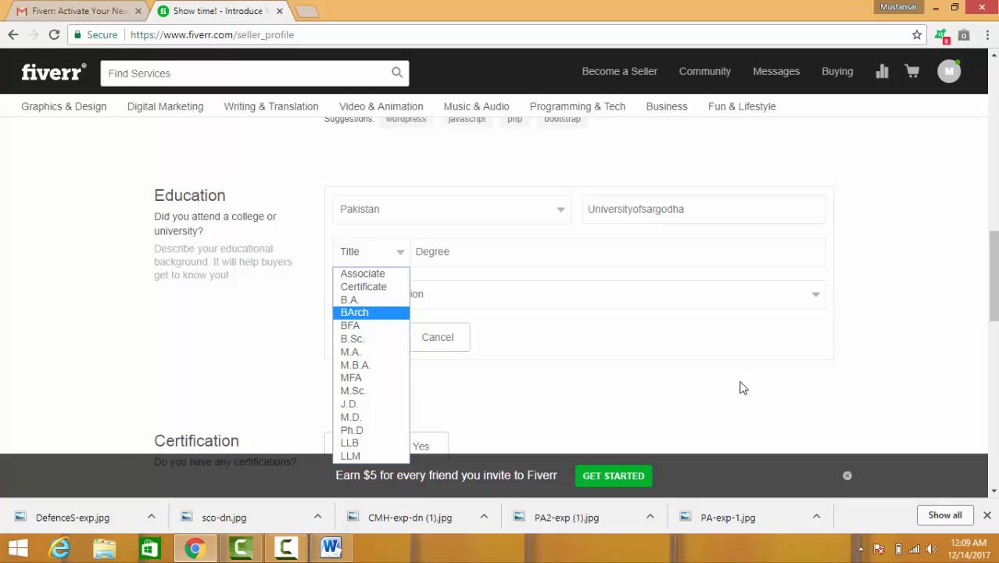
key("Up")
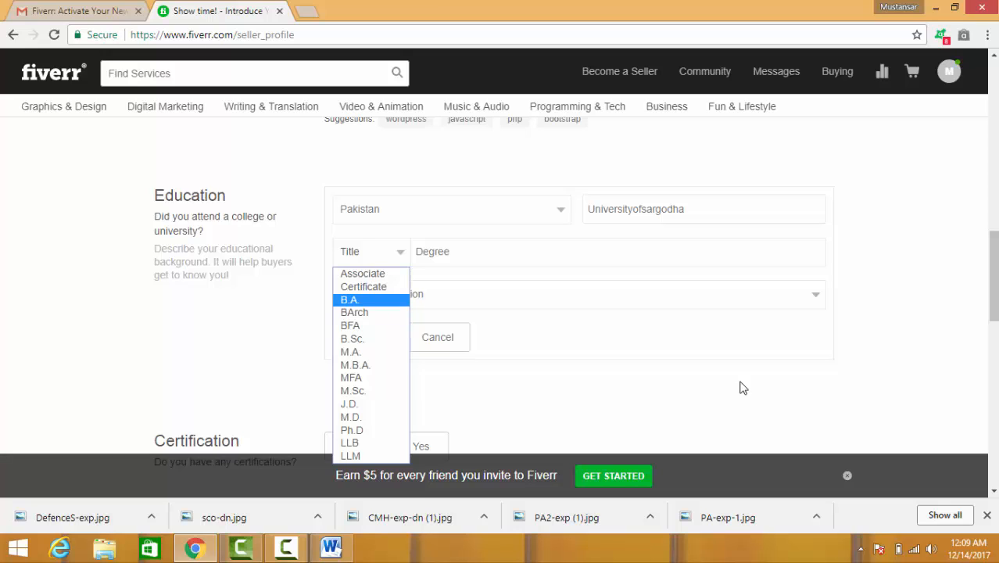
key("Down")
key("Down")
key("Down")
key("Return")
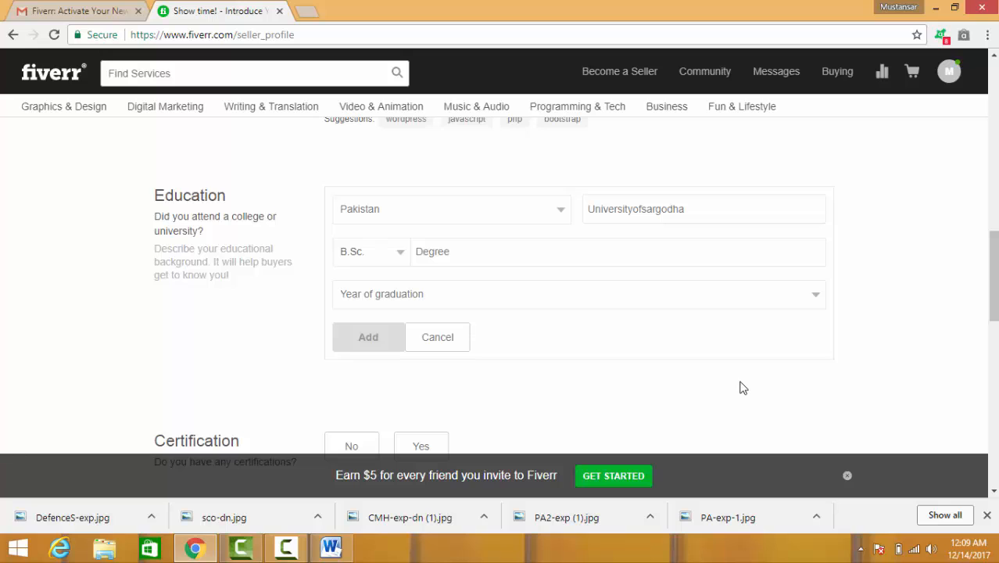
key("Tab")
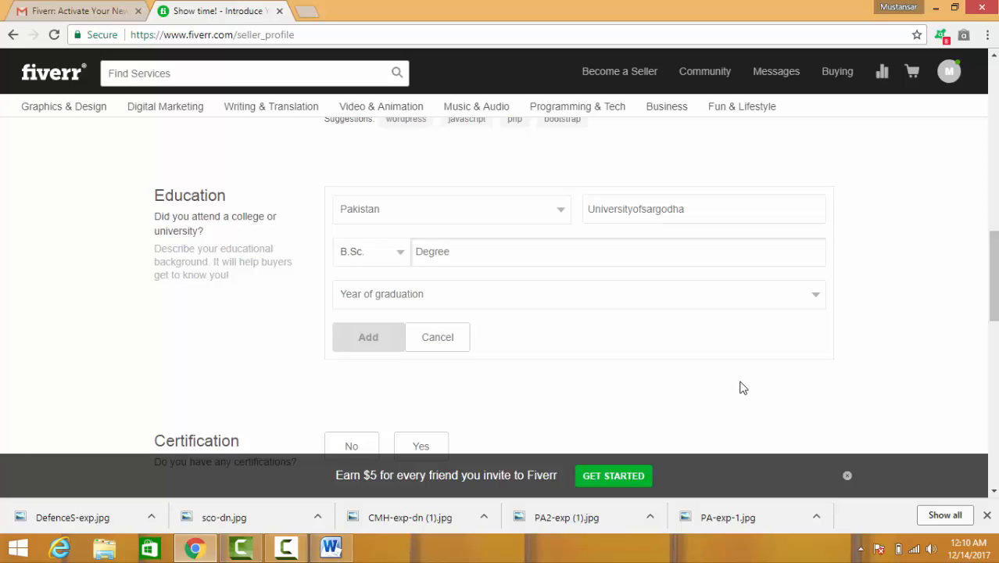
Add the Computerscience degree with graduation year 2017, then answer No to certifications.
type("CO")
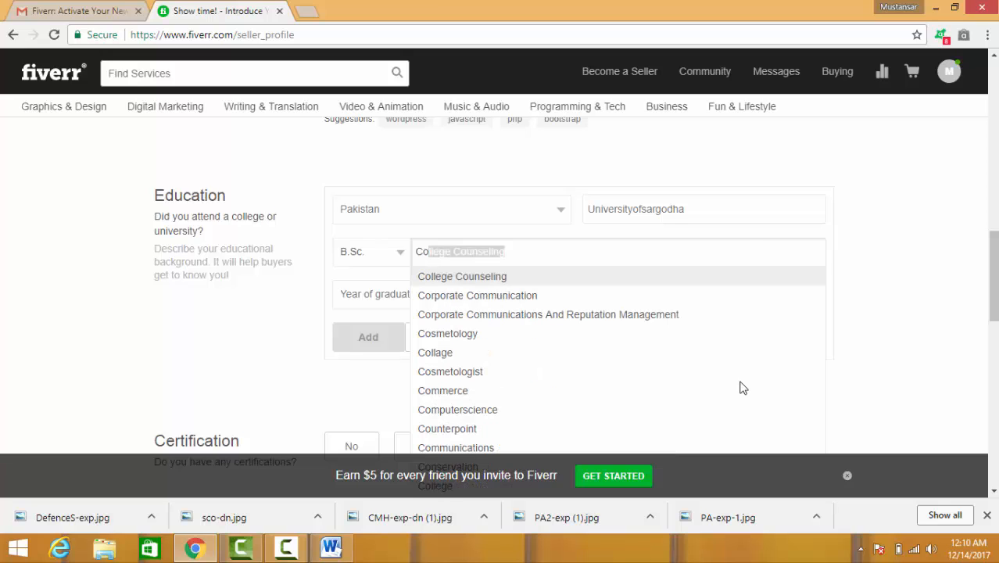
key("Down")
key("Down")
key("Down")
key("Down")
key("Down")
key("Down")
key("Down")
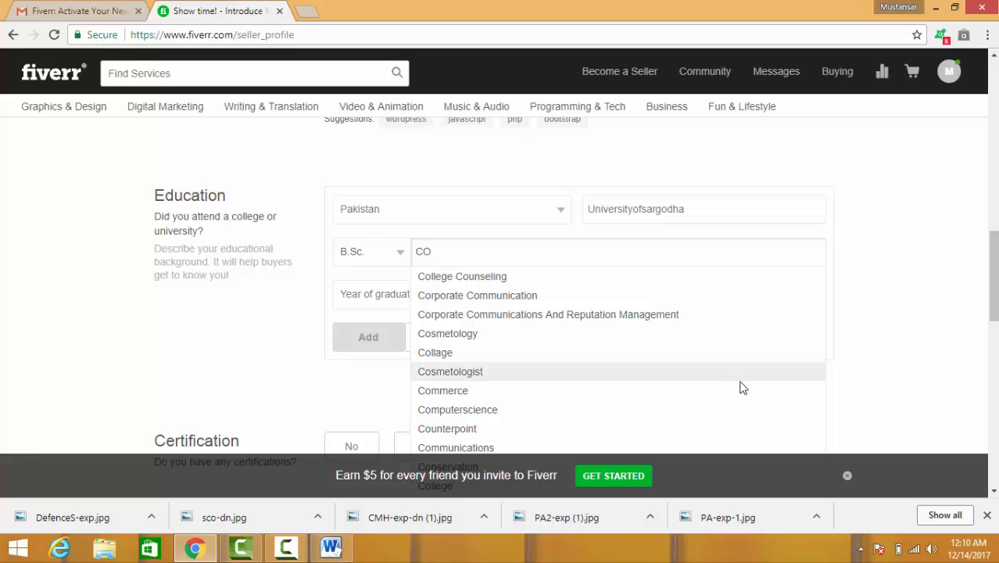
key("Return")
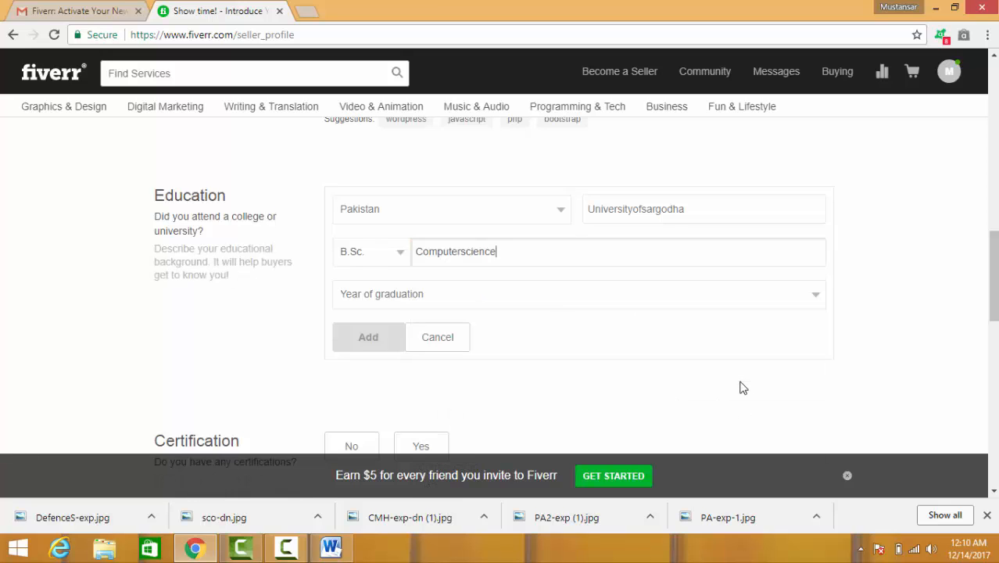
left_click(578, 295)
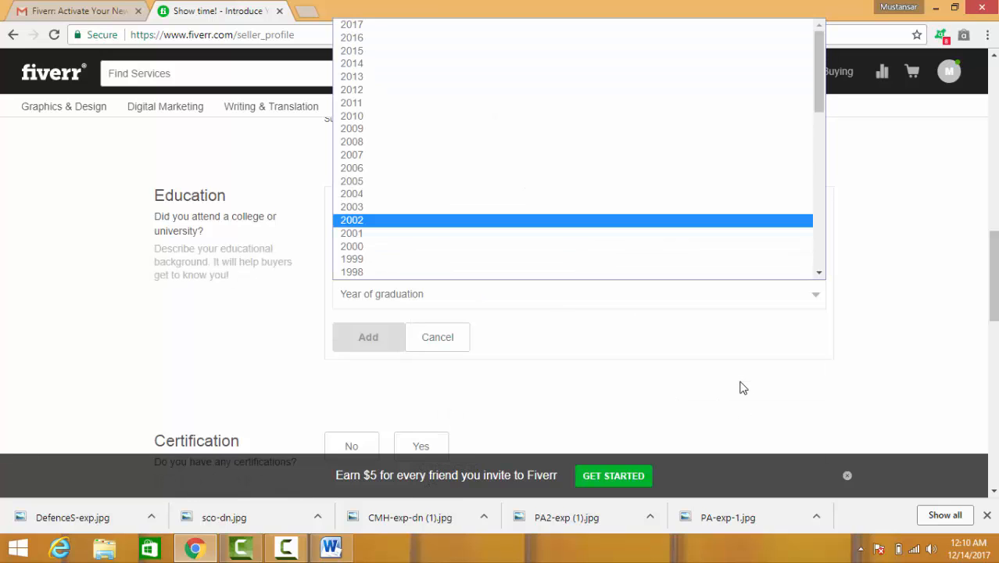
left_click(579, 25)
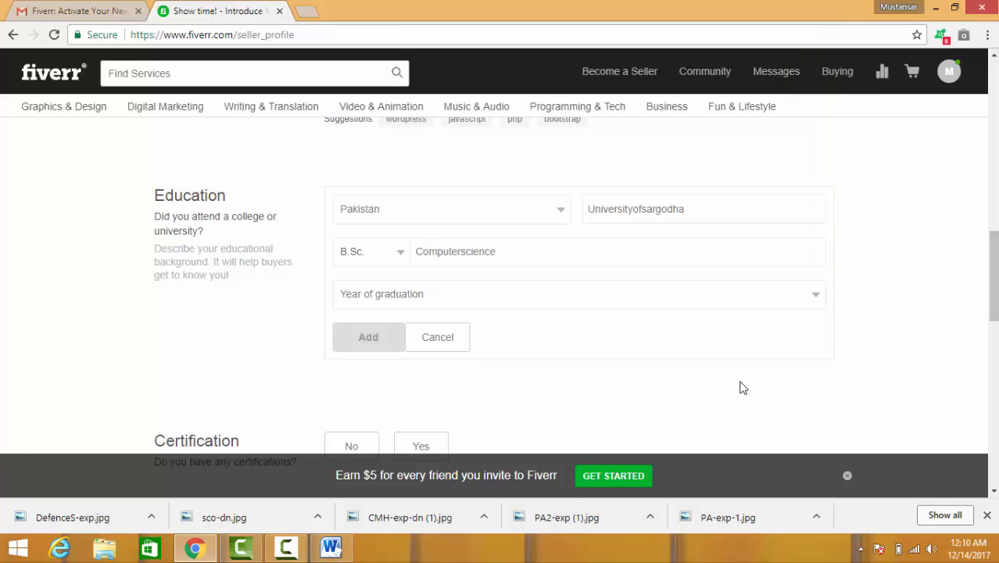
left_click(579, 295)
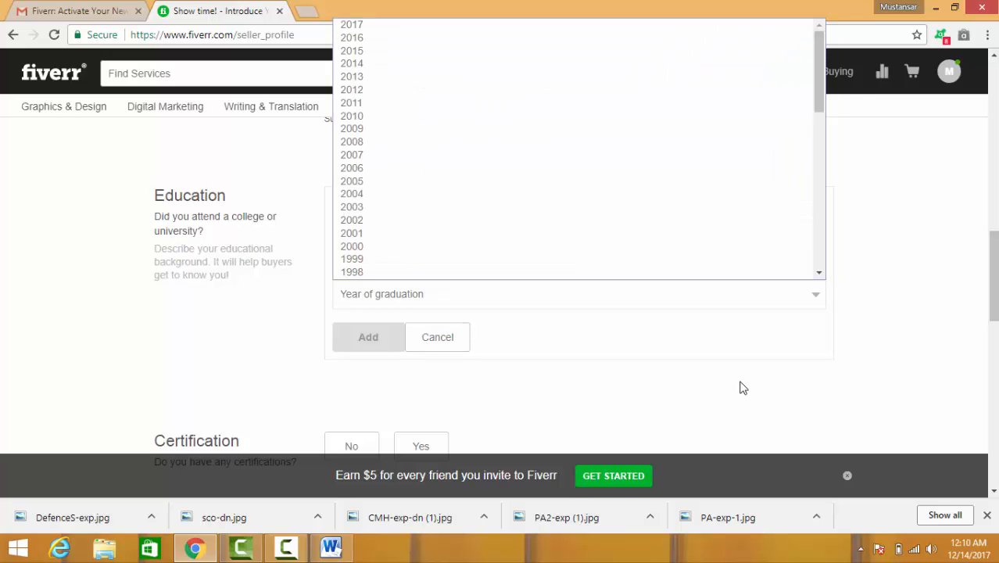
left_click(578, 25)
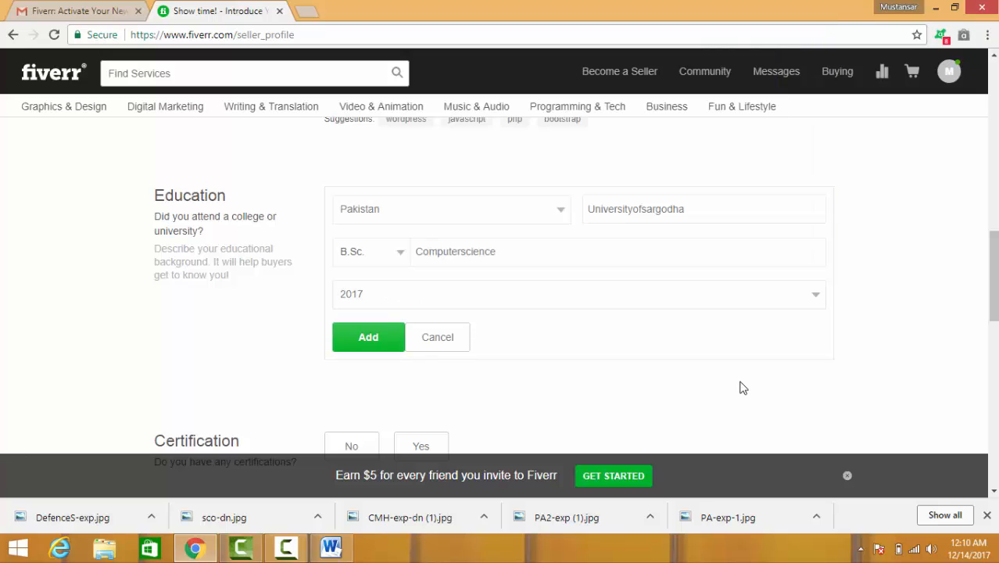
left_click(368, 336)
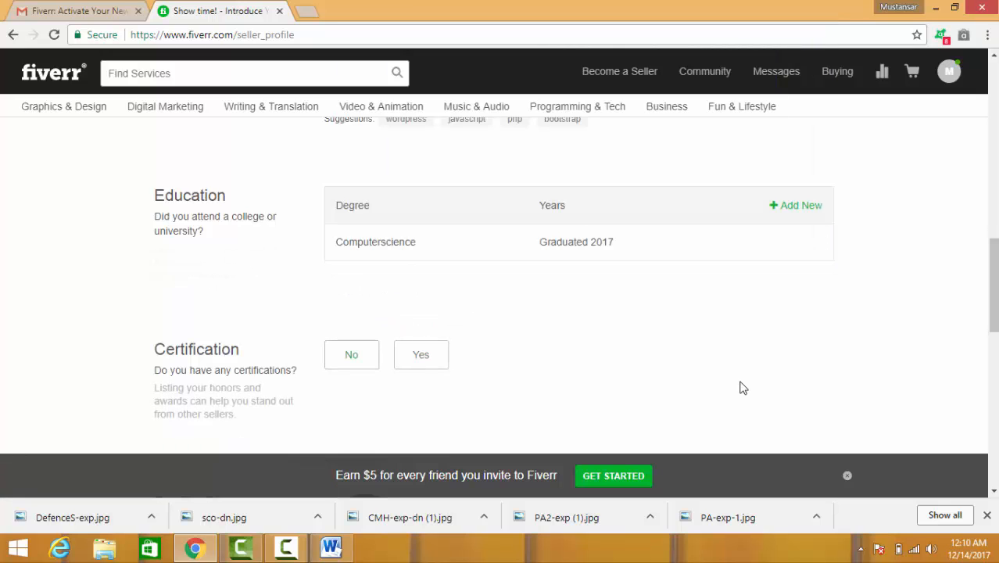
left_click(352, 355)
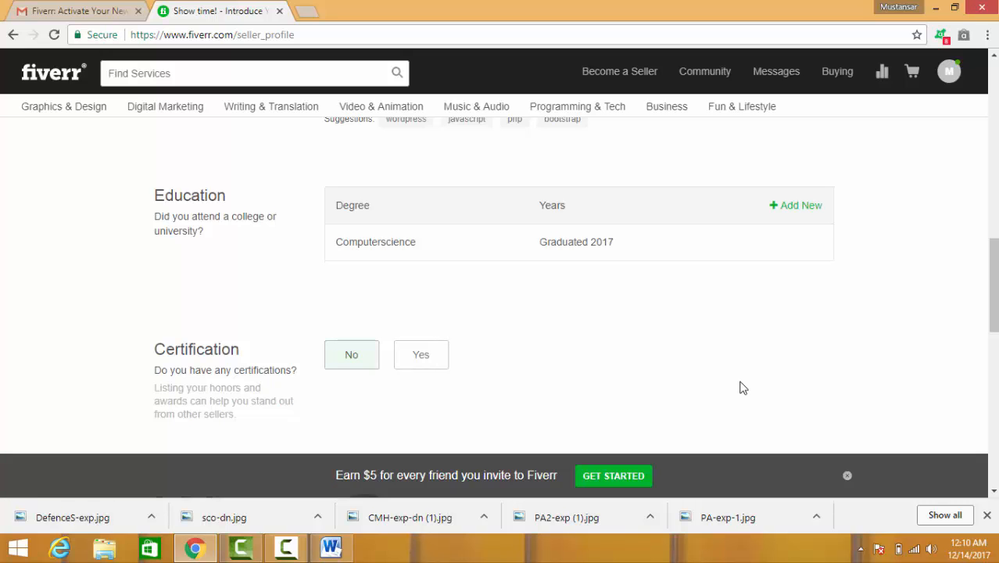
scroll(743, 387, "down", 3)
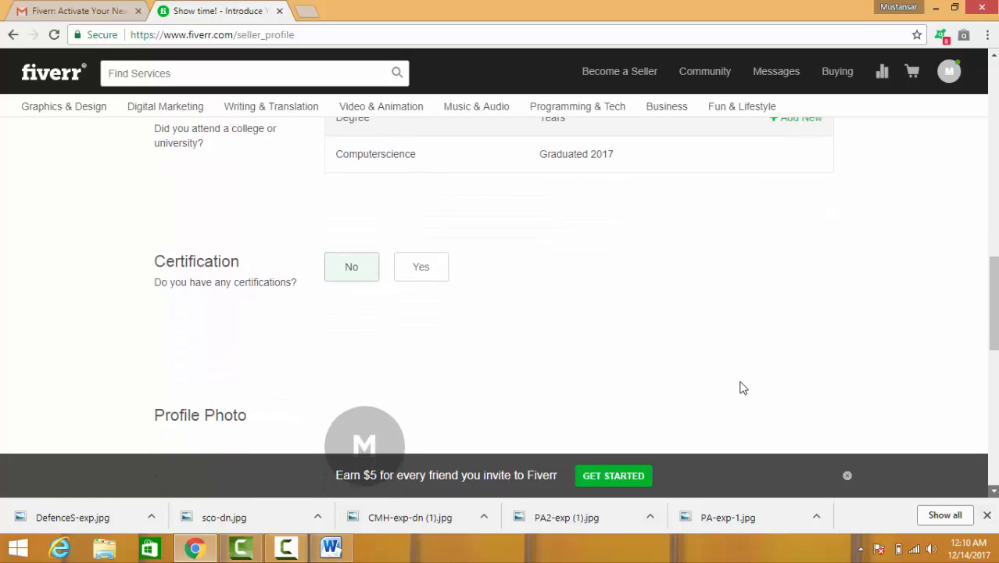
Upload the first image in the Downloads folder as the Fiverr profile photo.
scroll(742, 388, "down", 1)
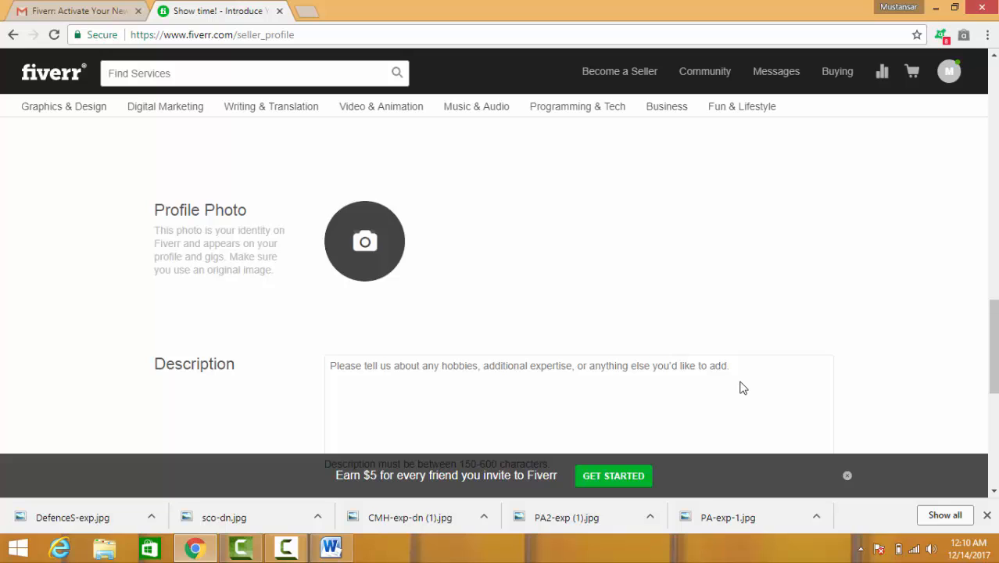
left_click(361, 242)
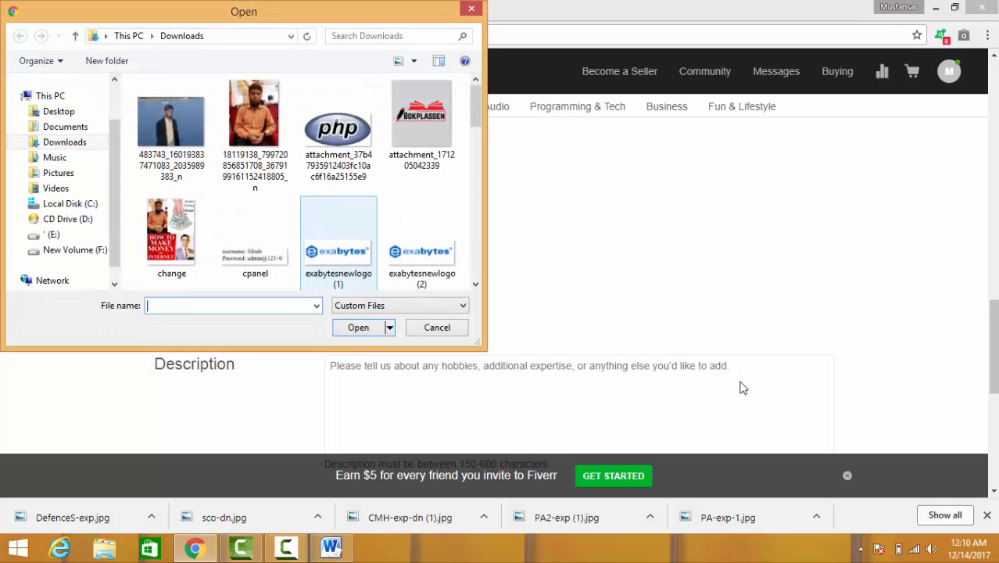
left_click(171, 129)
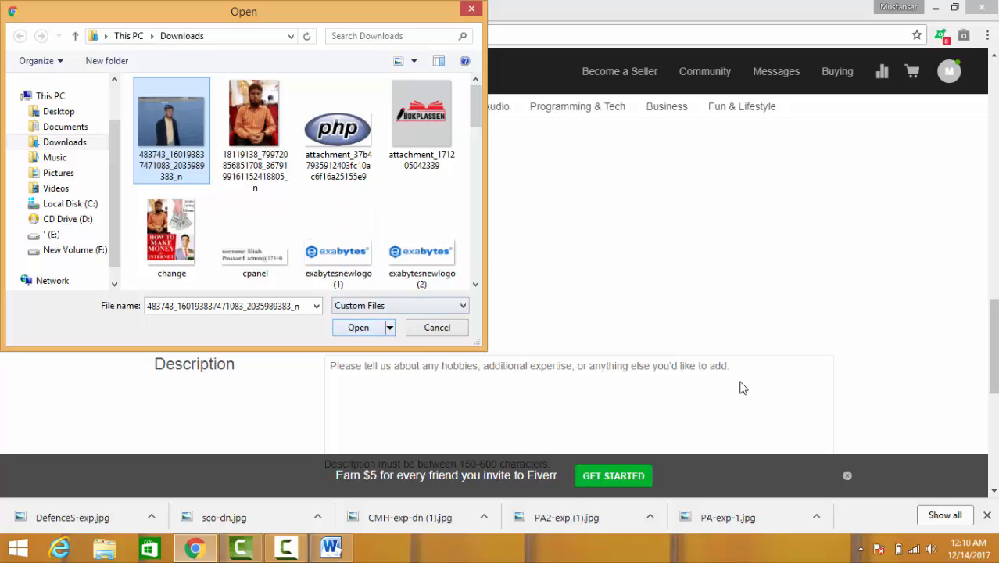
key("Return")
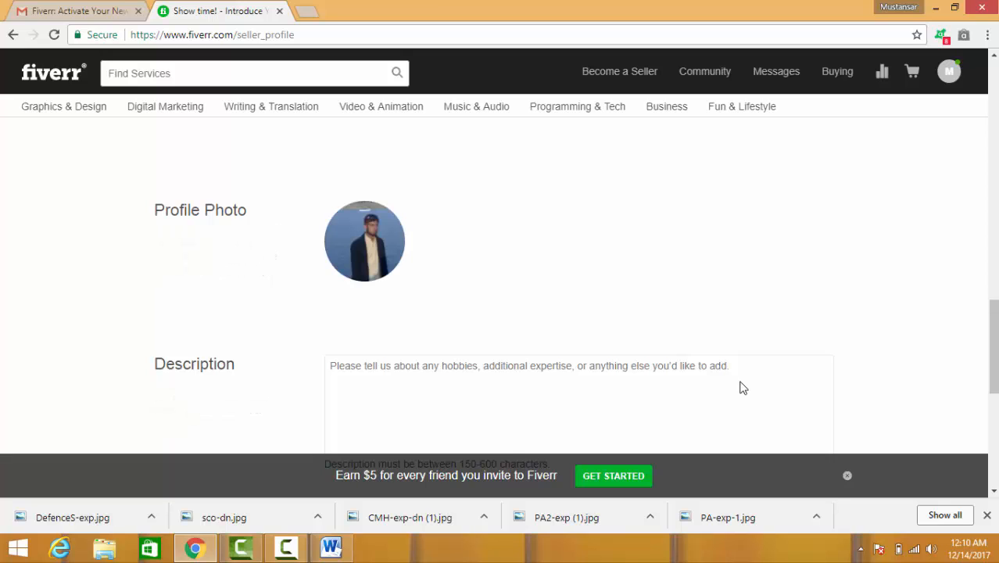
scroll(742, 387, "down", 2)
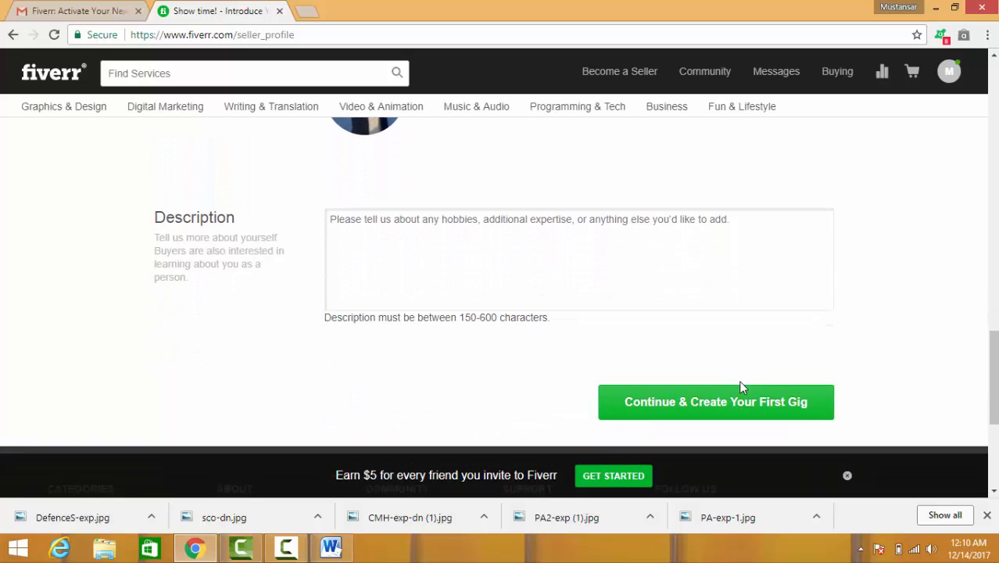
Write the bio: web developer for five years, hard worker, delivers perfect work, made many sites.
type("i")
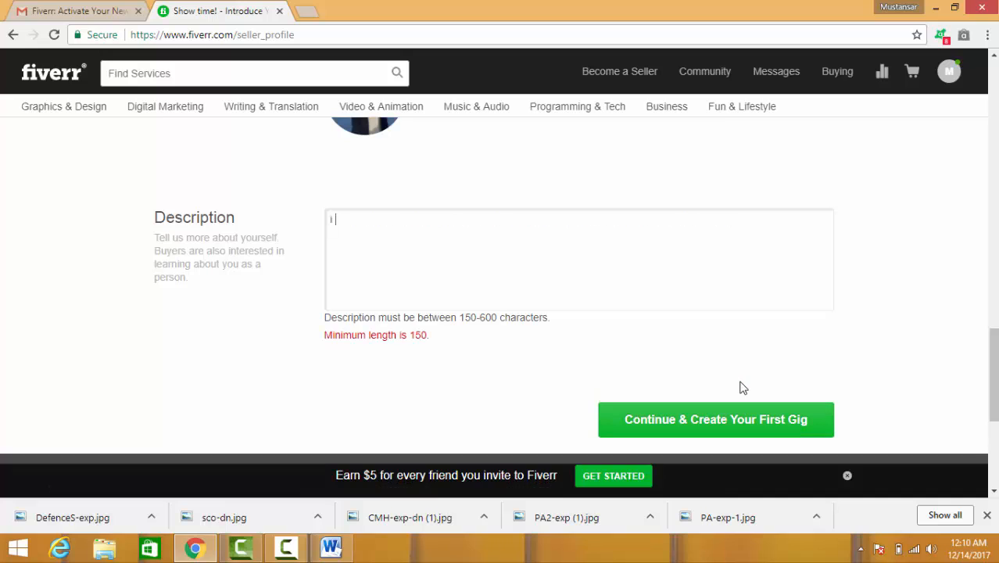
key("BackSpace")
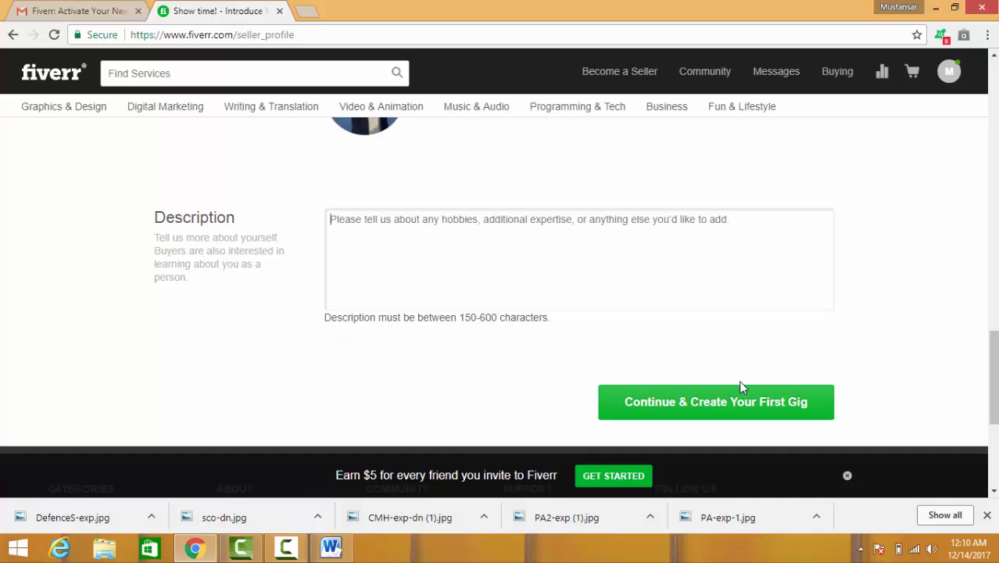
type("I")
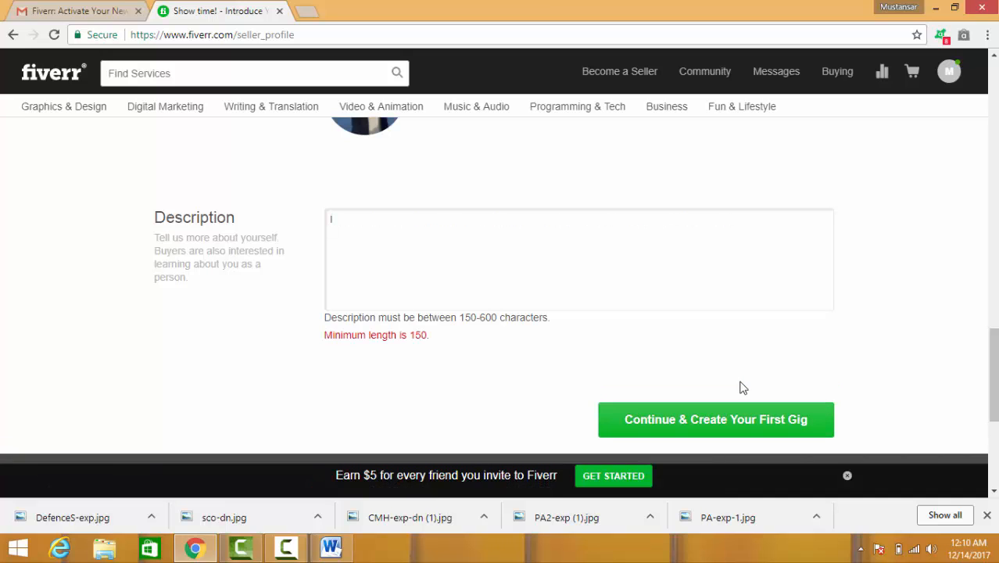
type(" am web developer a")
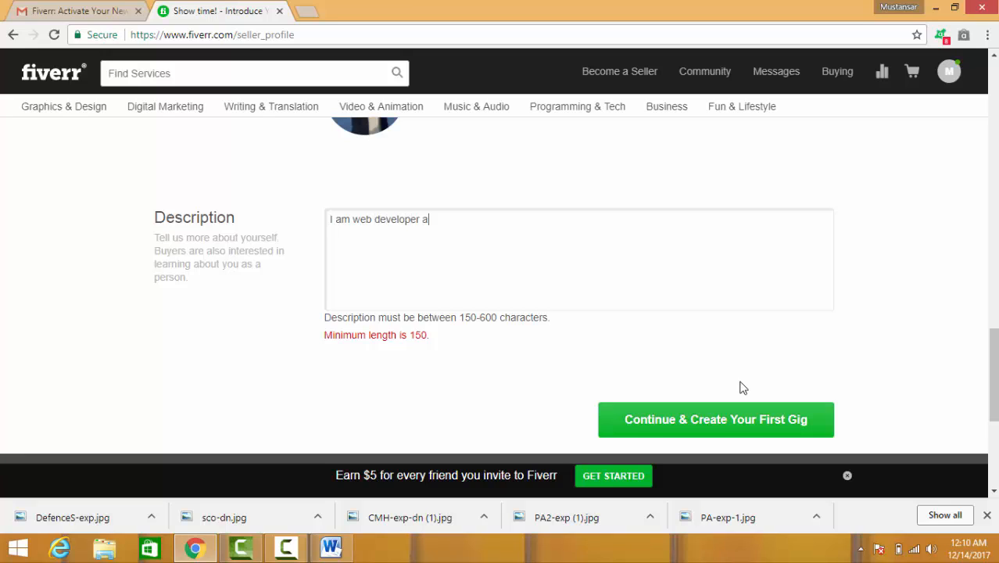
type("nd I am working on it since ")
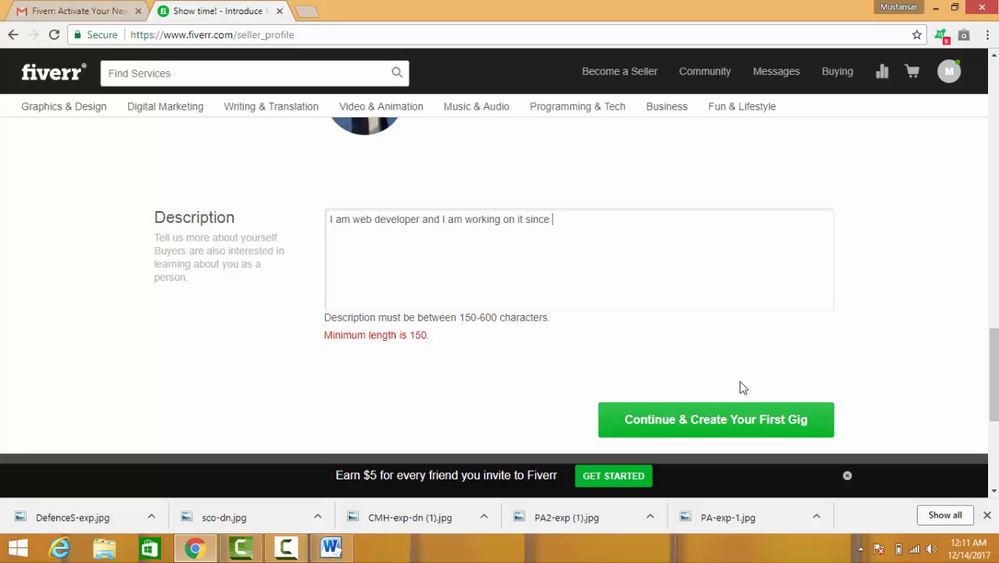
type("last five years.I")
type("am")
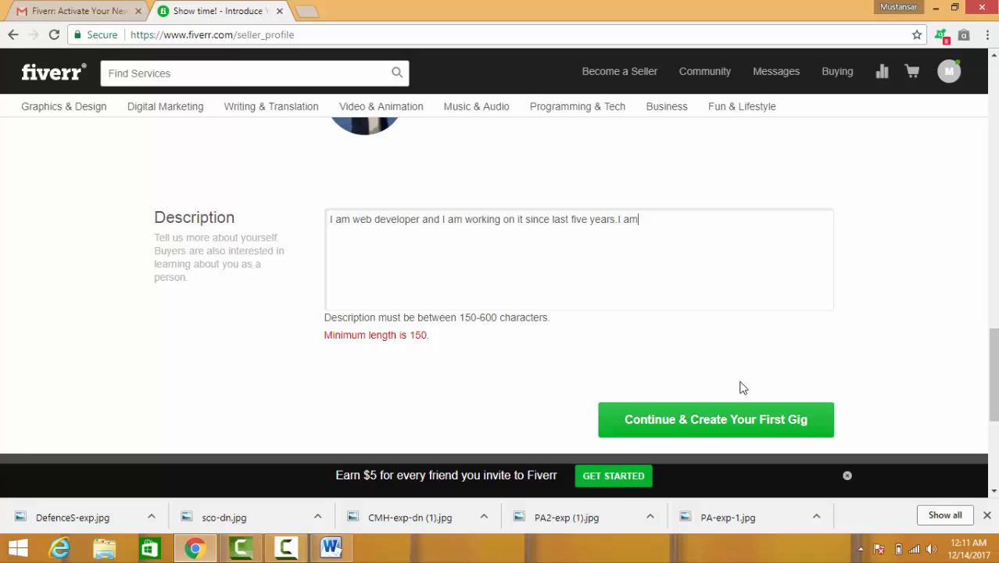
type(" hard worker.I a")
key("BackSpace")
type("belleve in ")
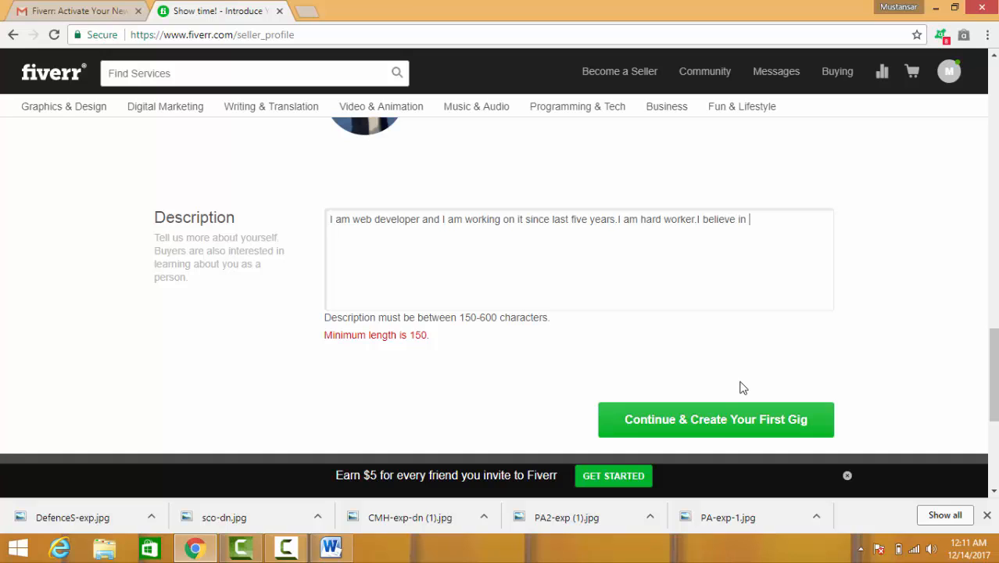
type("hard working.I will d")
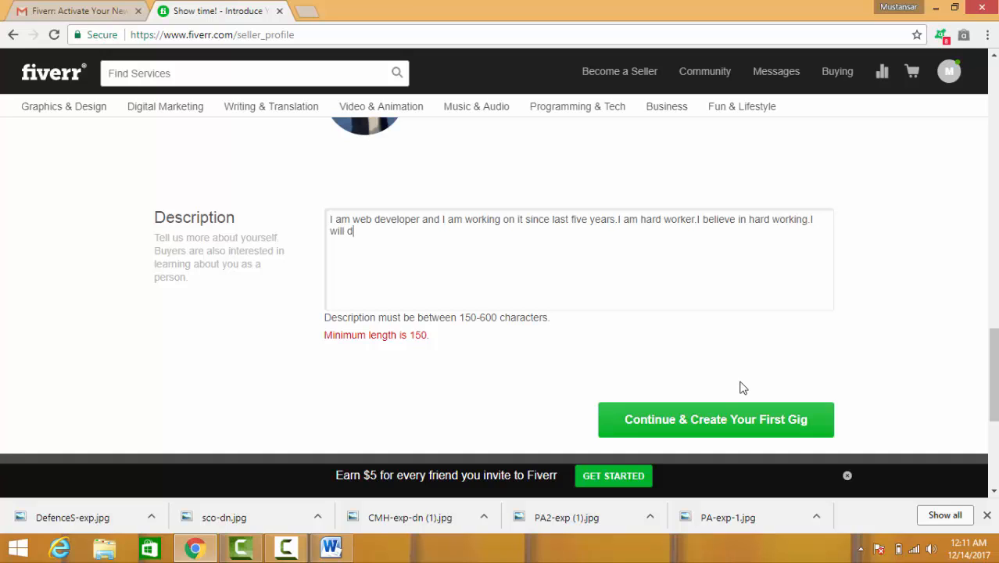
type("eliver perfect work.")
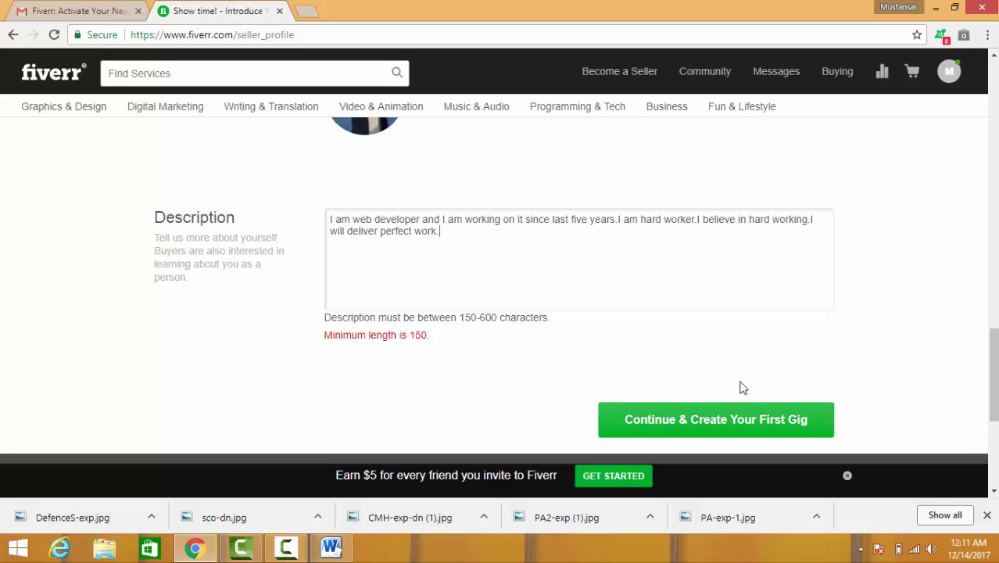
type("I have made many ")
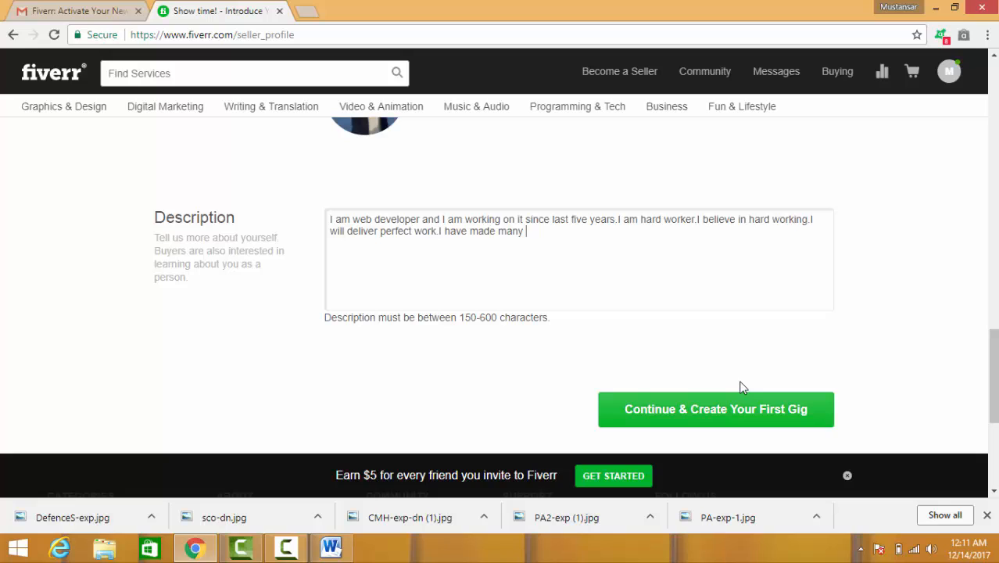
type("sites.")
Save the seller profile with Continue & Create Your First Gig.
left_click(740, 385)
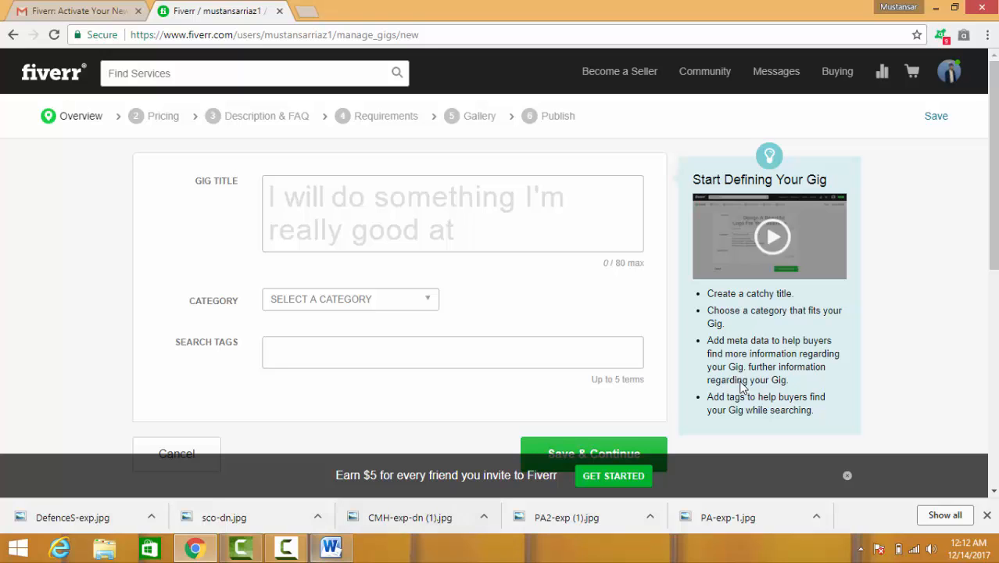
key("F9")
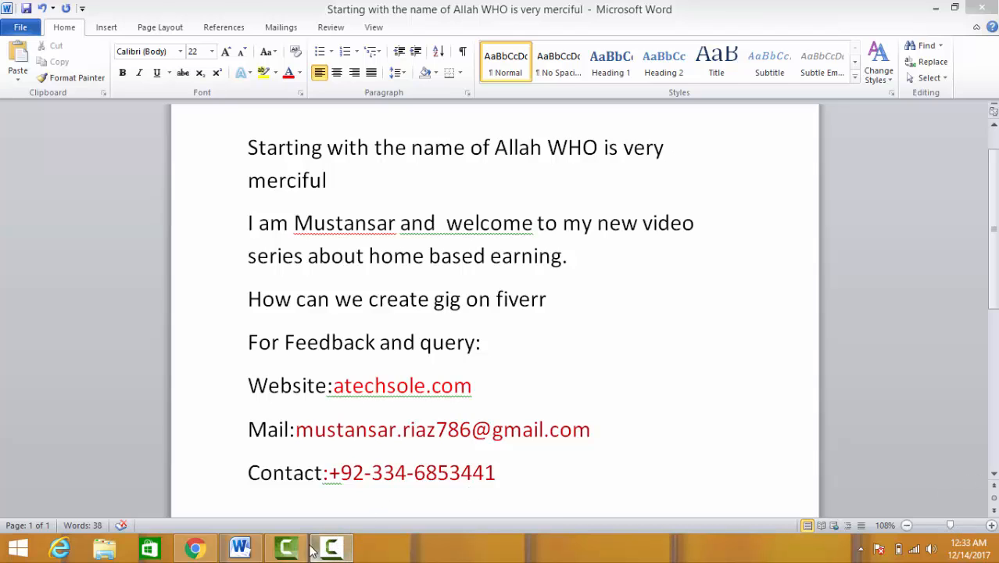
Switch from Word back to the Chrome window holding the new gig form.
left_click(208, 549)
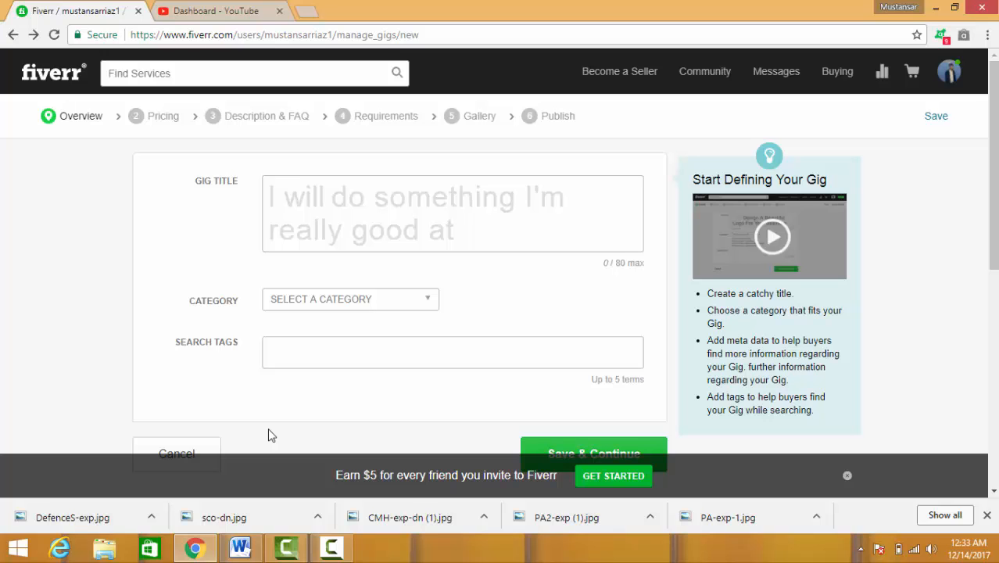
Move from the seller profile page back to the new gig form's title field.
left_click(12, 35)
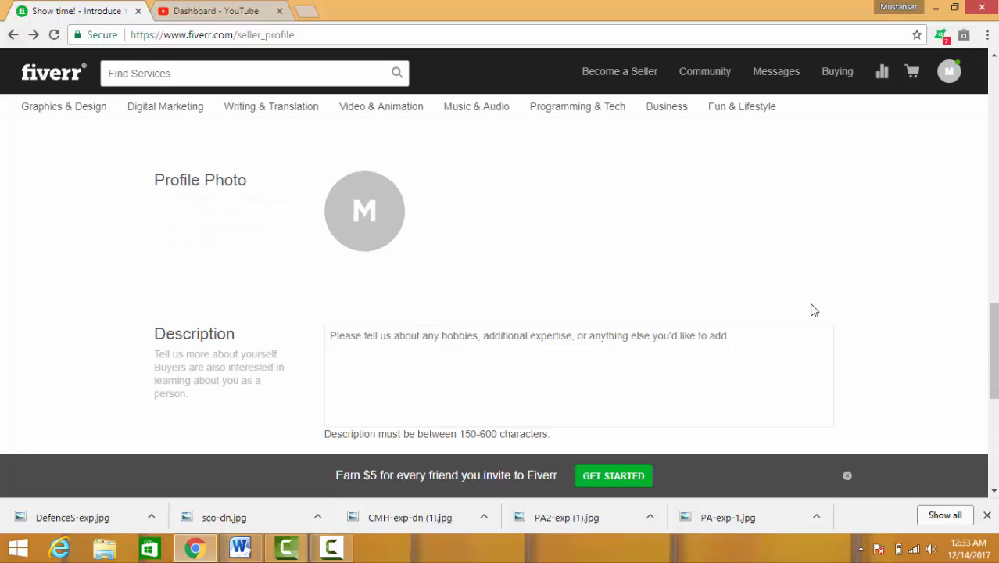
mouse_move(994, 336)
left_mouse_down()
mouse_move(995, 221)
mouse_move(994, 330)
left_mouse_up()
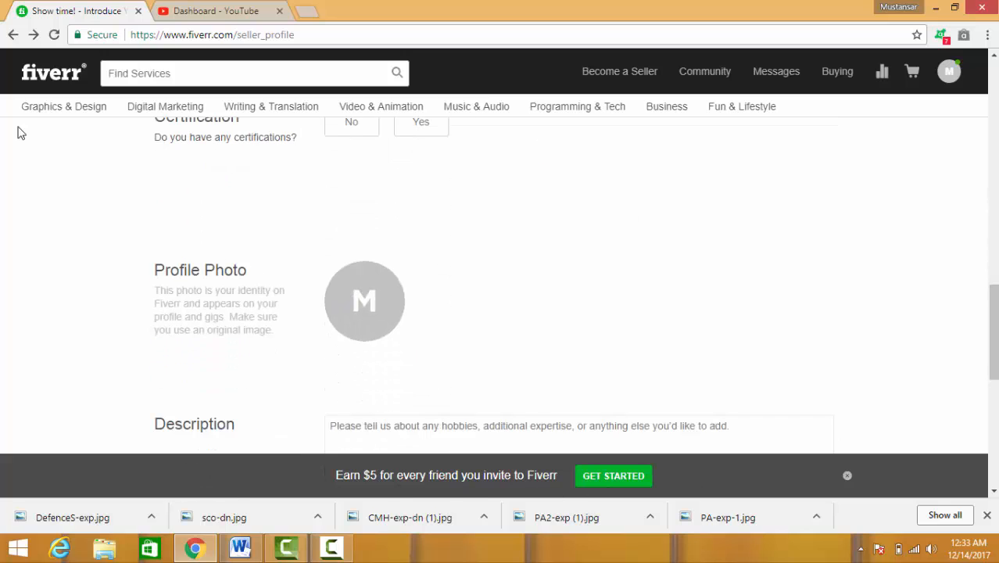
left_click(34, 36)
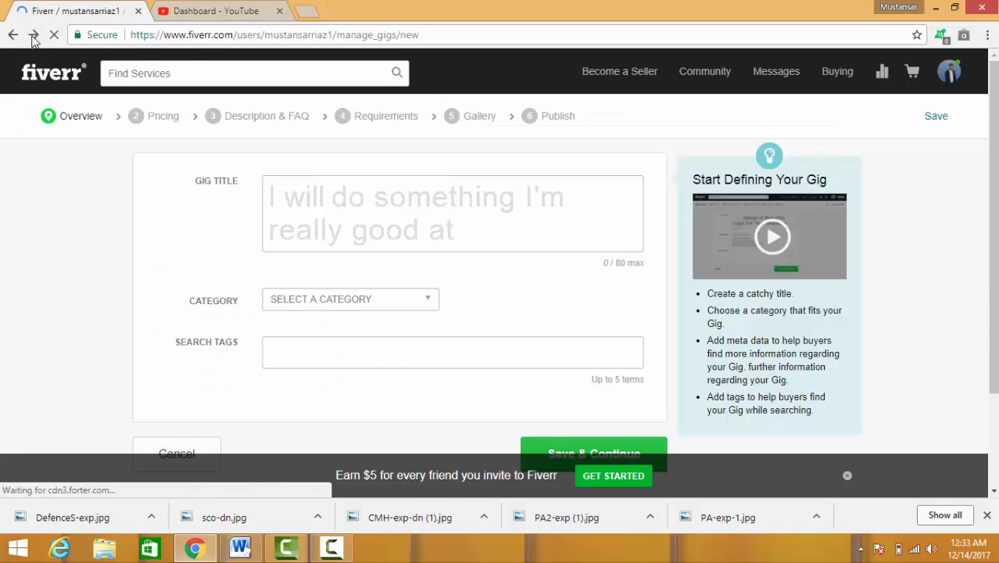
left_click(425, 185)
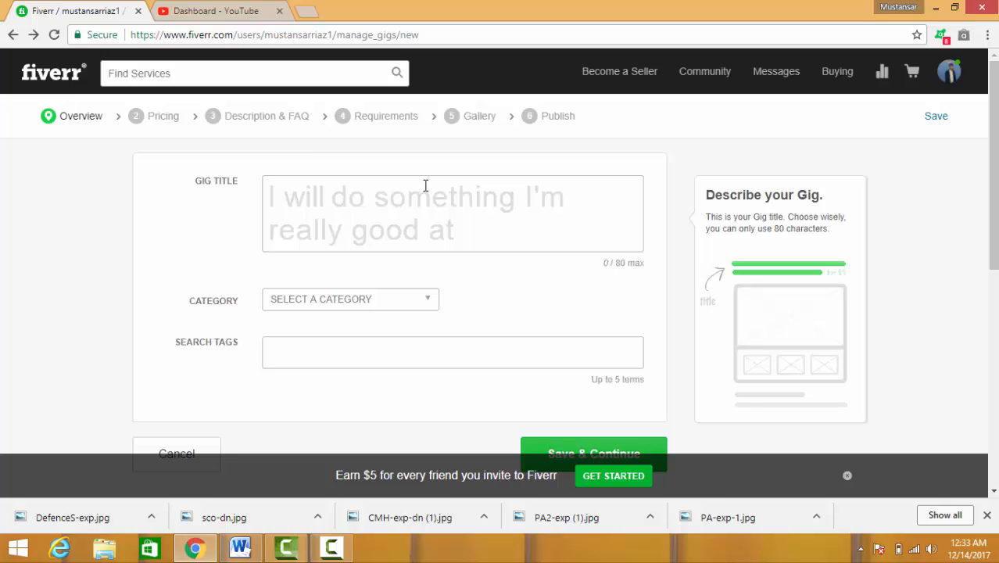
Load the Fiverr homepage in a new tab, then return to the gig's Overview form.
left_click(305, 11)
type("fi")
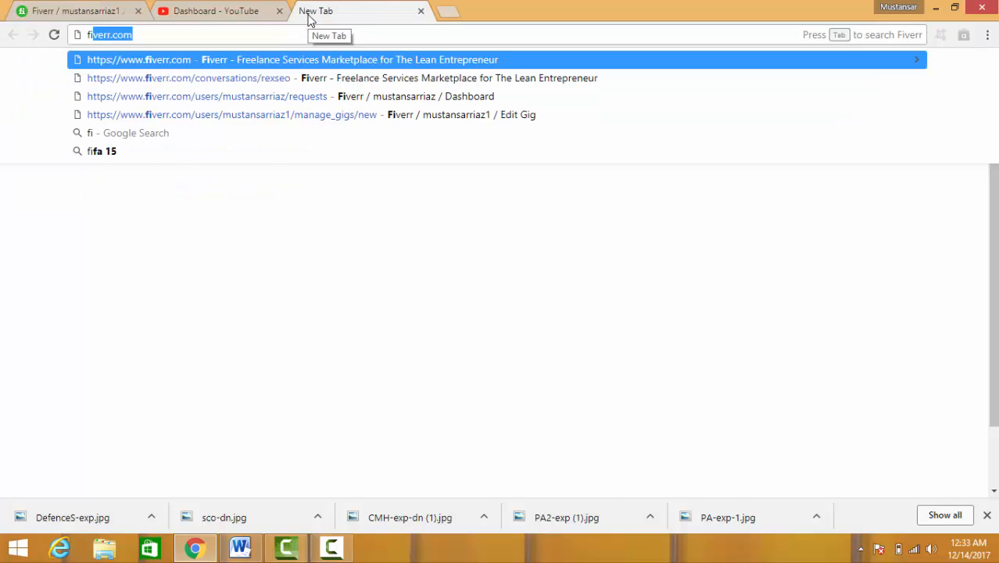
key("Return")
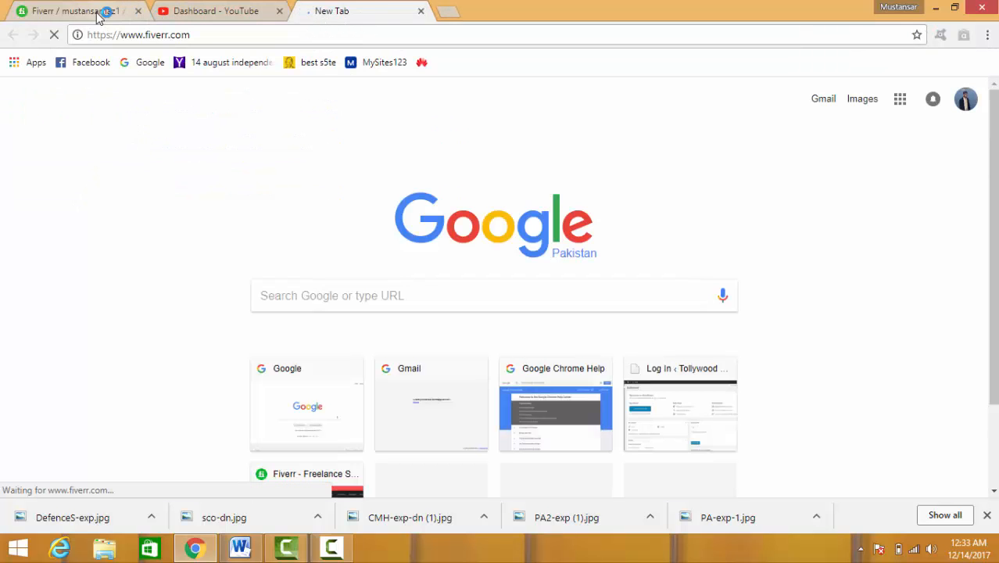
left_click(100, 12)
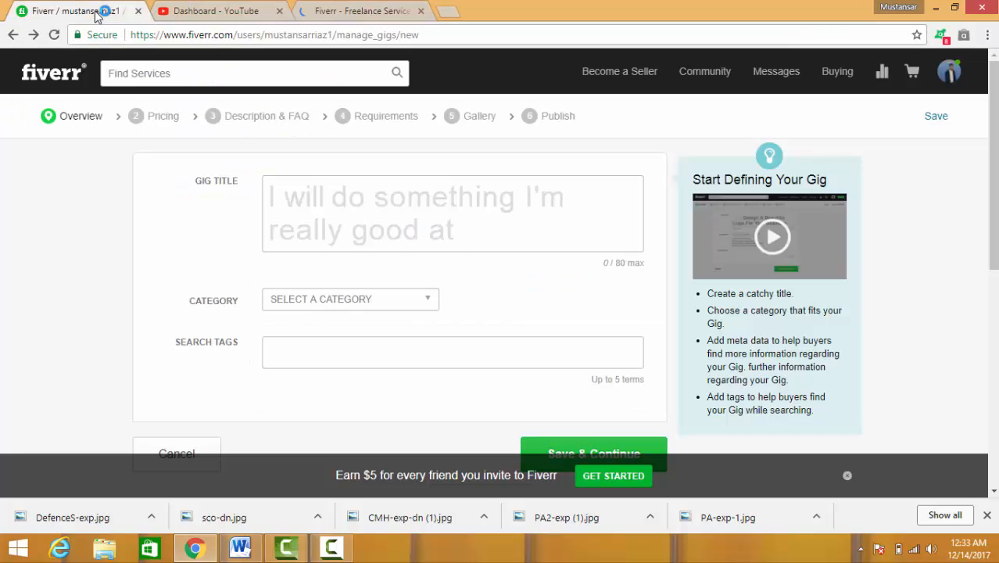
left_click(373, 9)
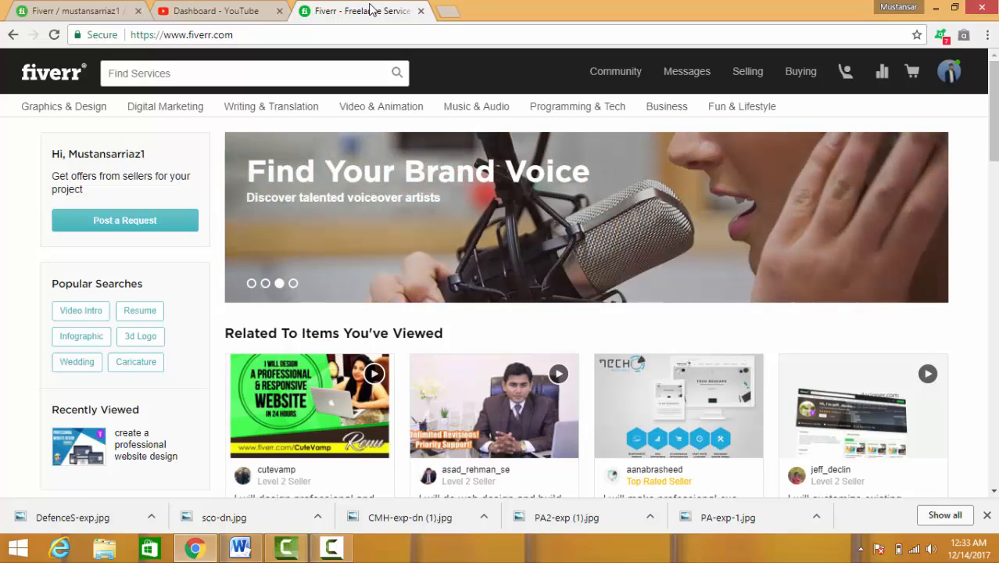
left_click(97, 8)
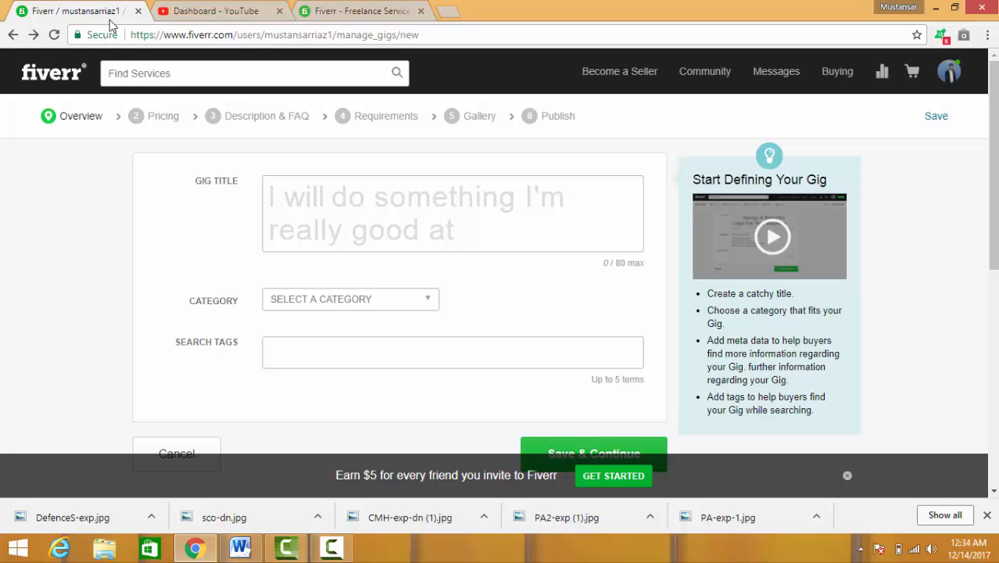
Enter 'Develop and Design Website' as the gig title.
left_click(339, 197)
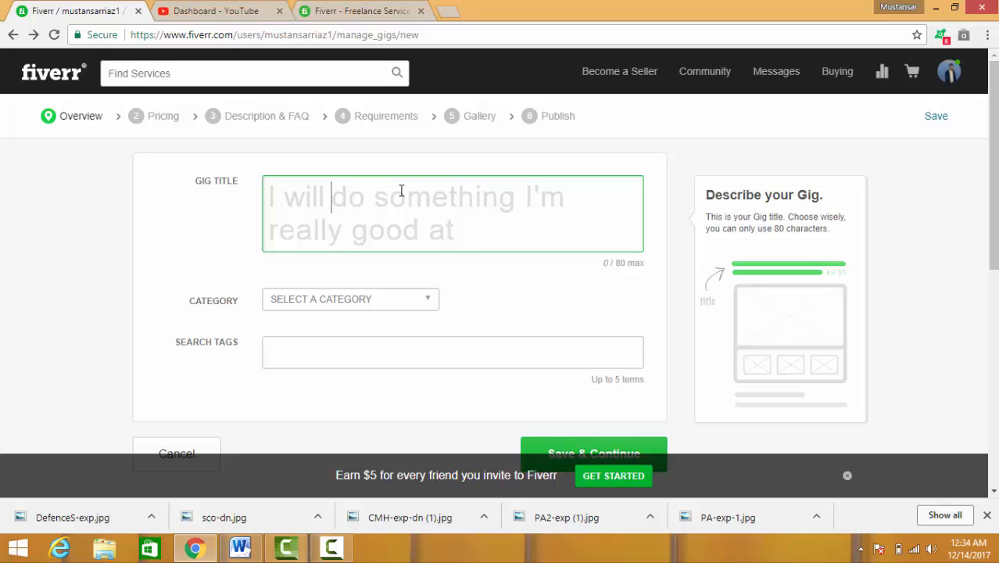
type("De")
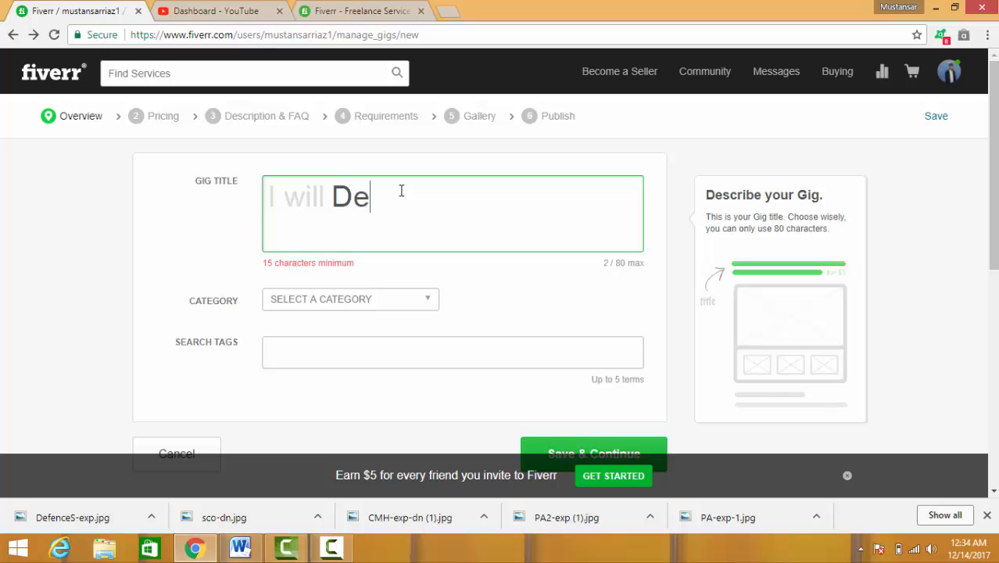
type("velop and ")
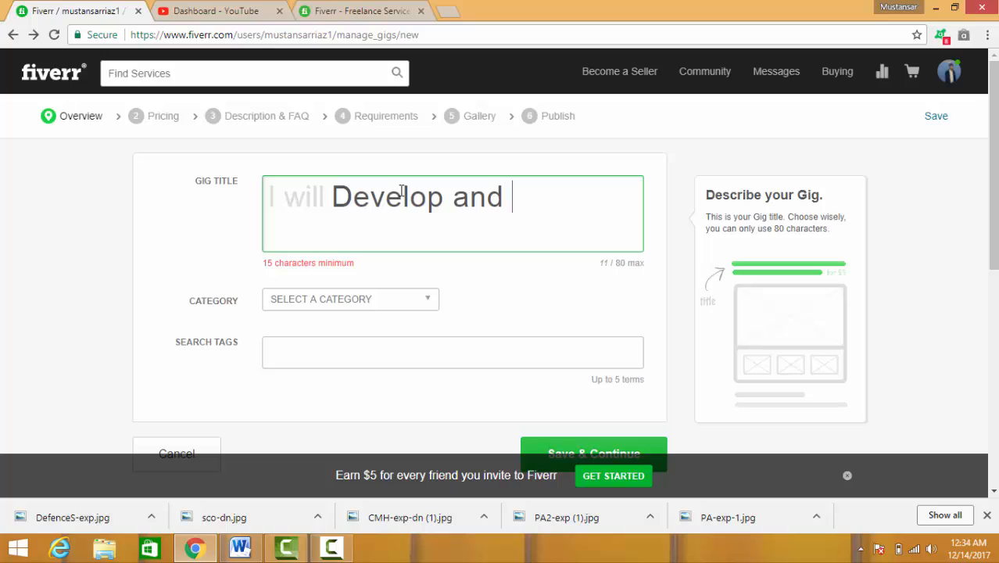
type("Design ")
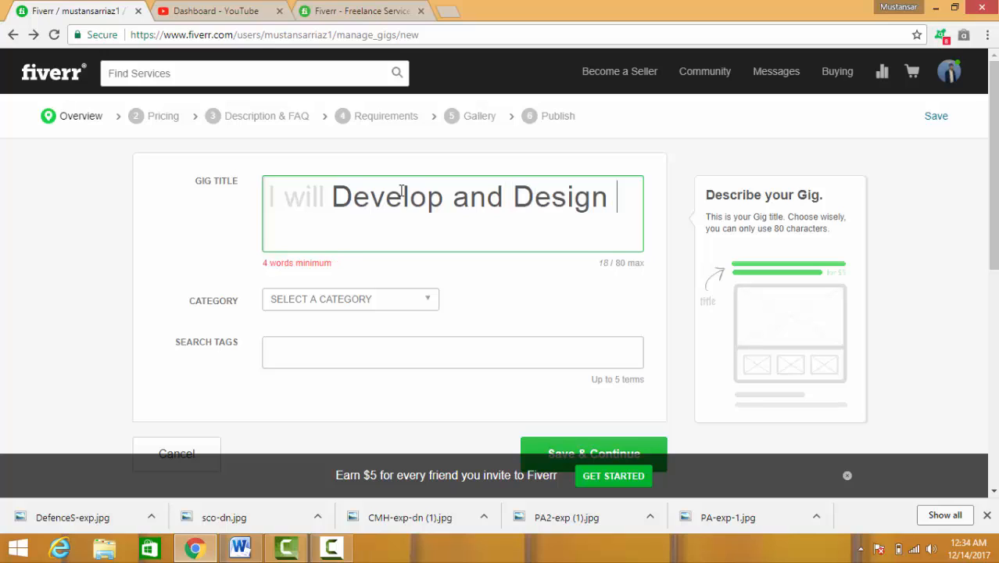
type("Website")
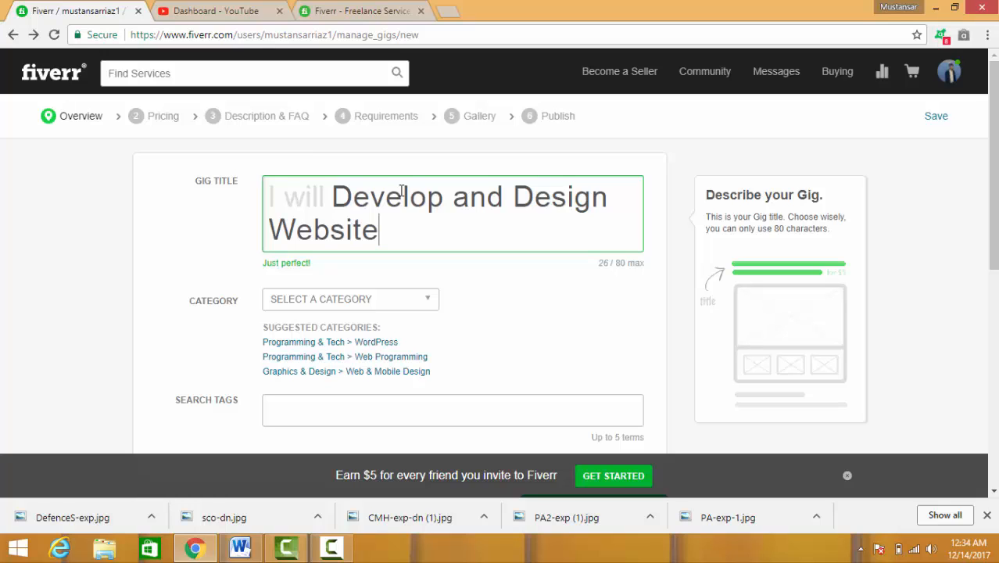
left_click(389, 302)
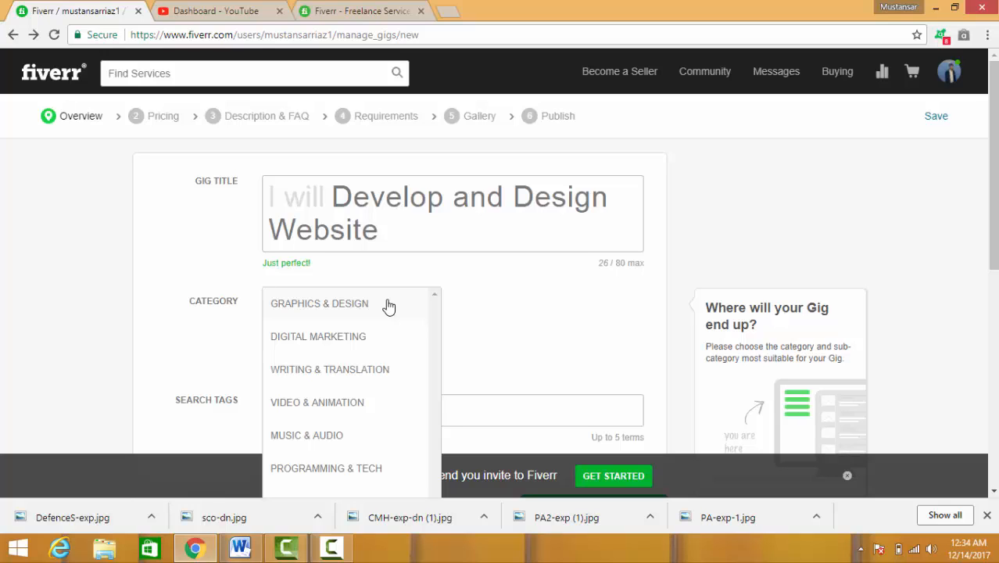
Choose Programming & Tech and Website Builders & CMS, dismissing the ByteFence security popup.
left_click(352, 469)
left_click(510, 308)
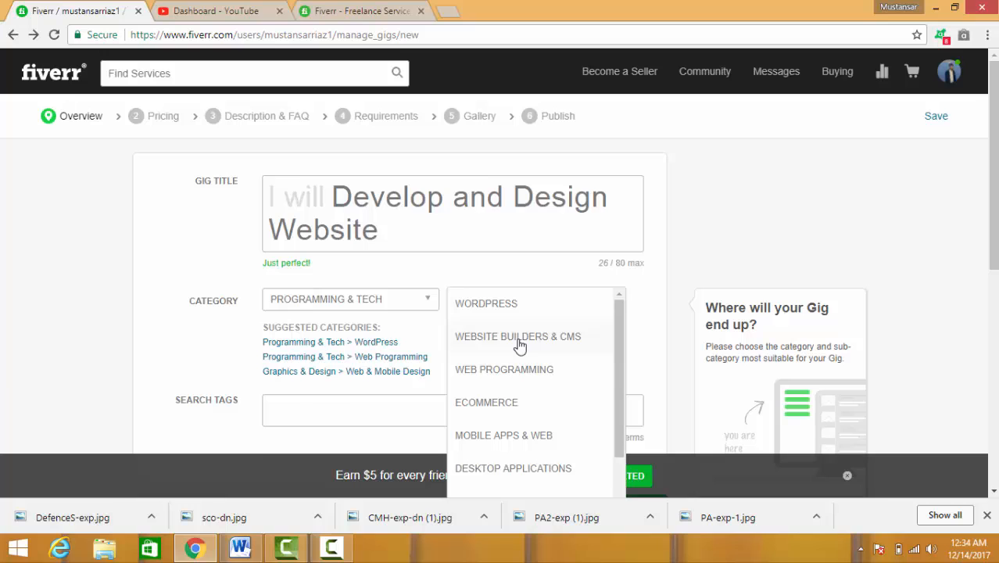
left_click(519, 337)
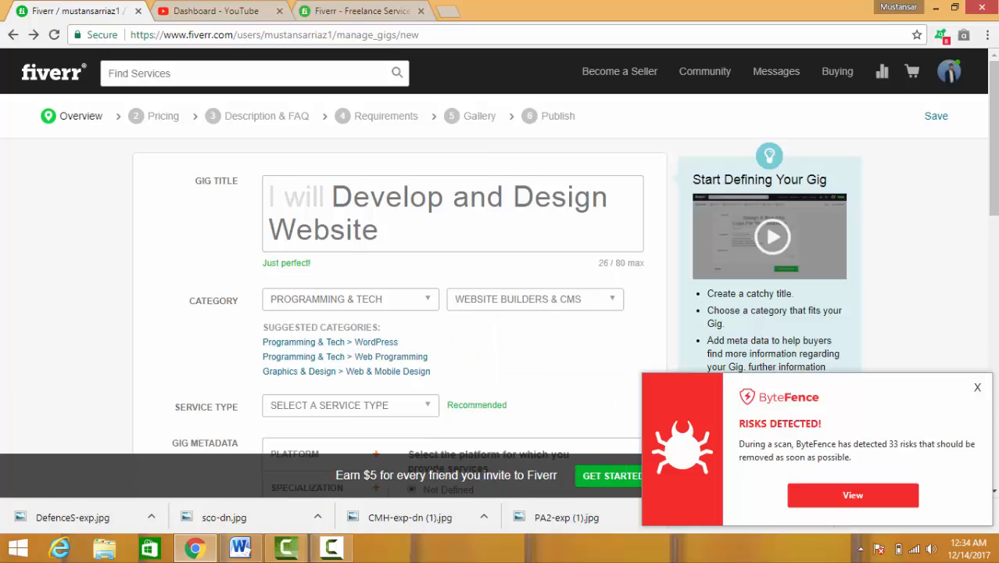
left_click(976, 386)
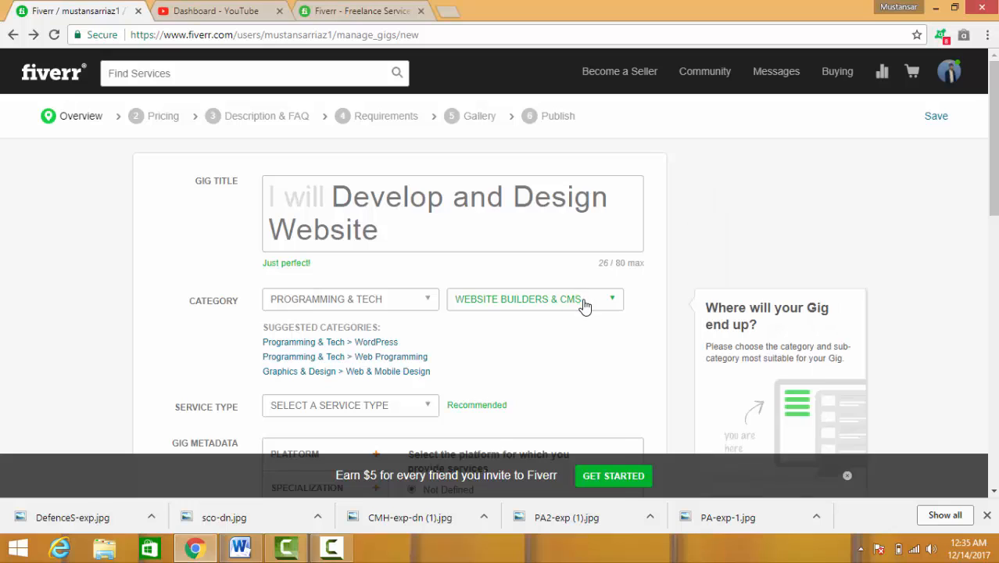
left_click(585, 304)
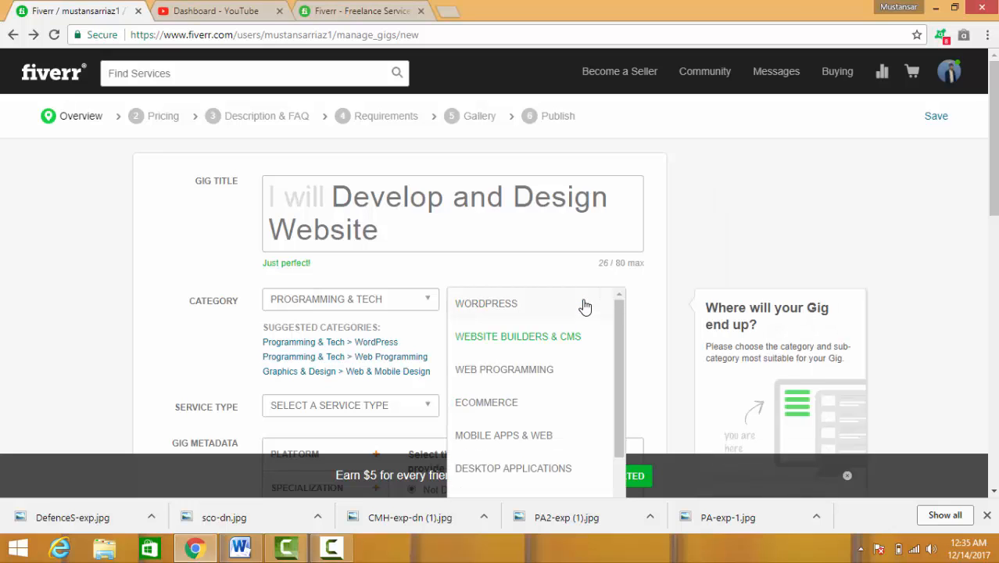
left_click(561, 338)
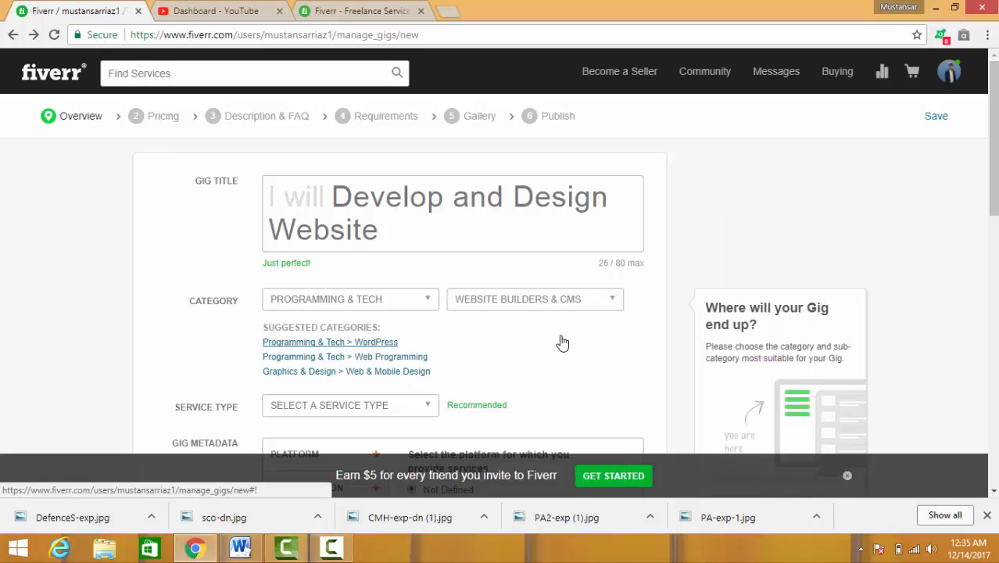
Set the gig's service type to Full Website Creation.
left_click(993, 492)
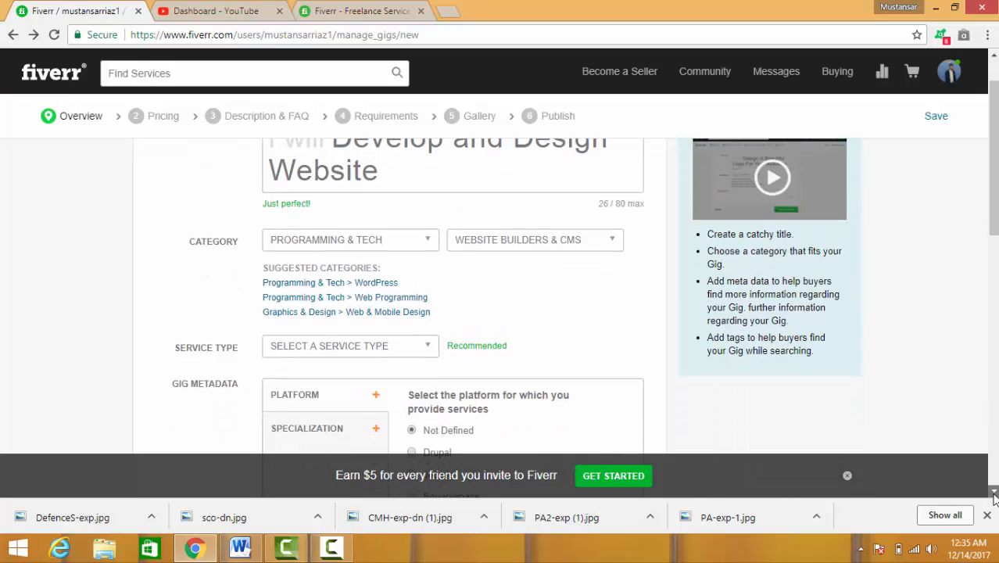
left_click(994, 493)
left_click(994, 493)
left_click(993, 493)
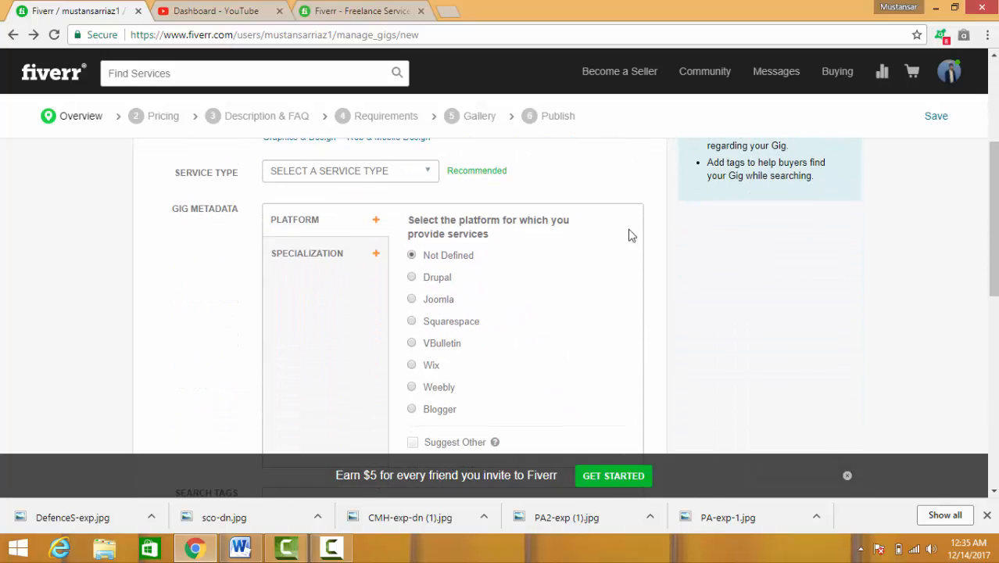
left_click(401, 179)
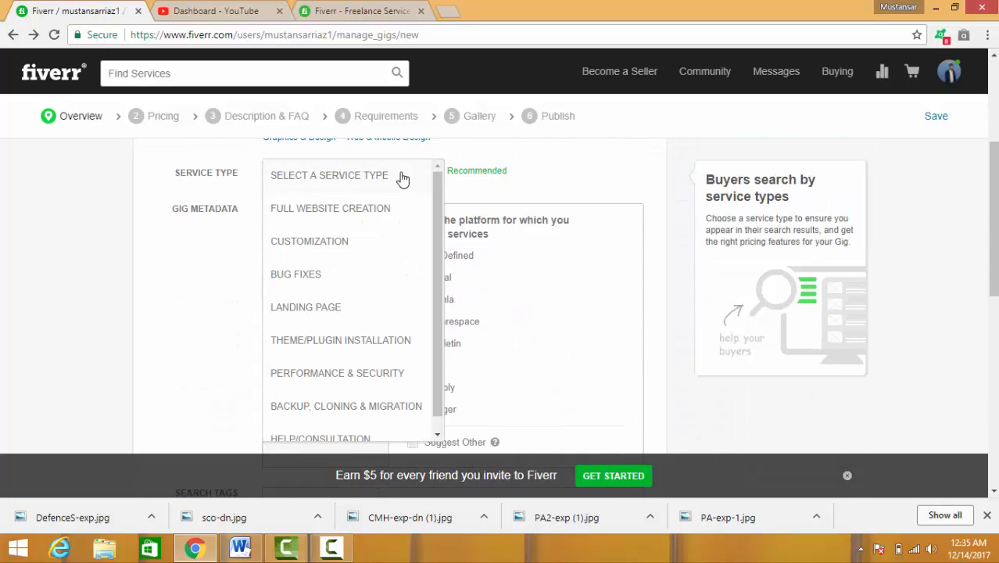
left_click(380, 211)
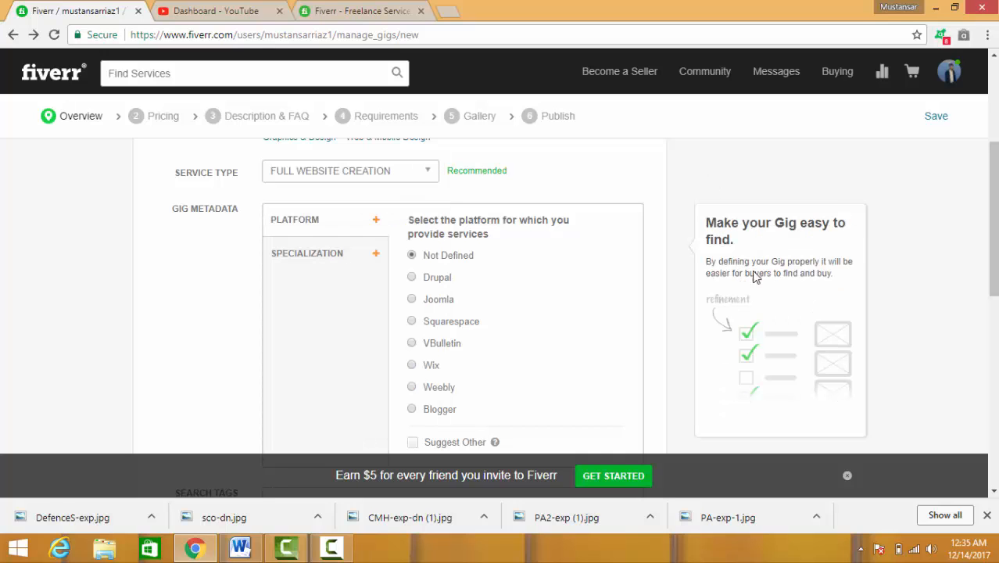
left_click(992, 493)
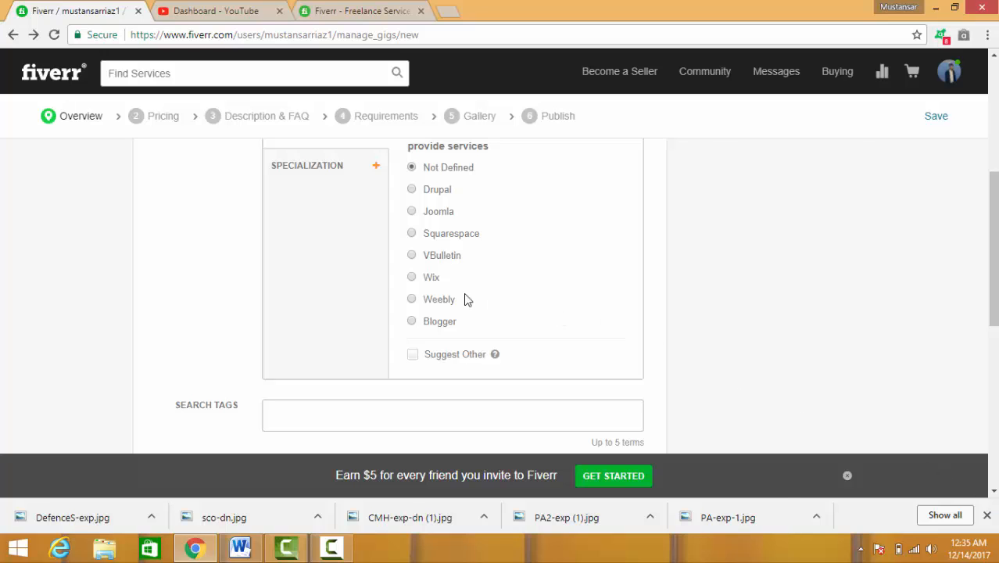
Add 'build website' and 'website development' as search tags.
left_click(442, 423)
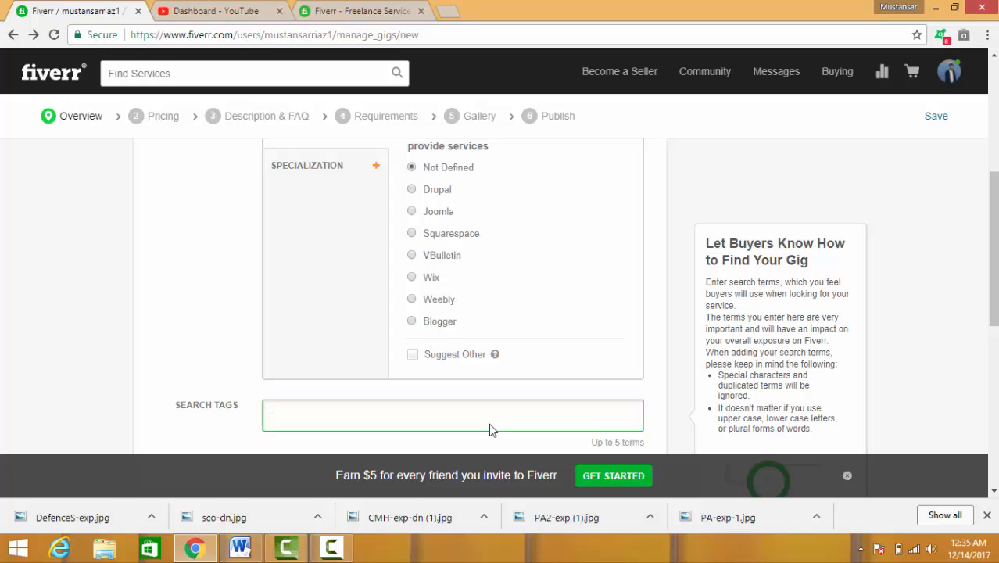
type("webs")
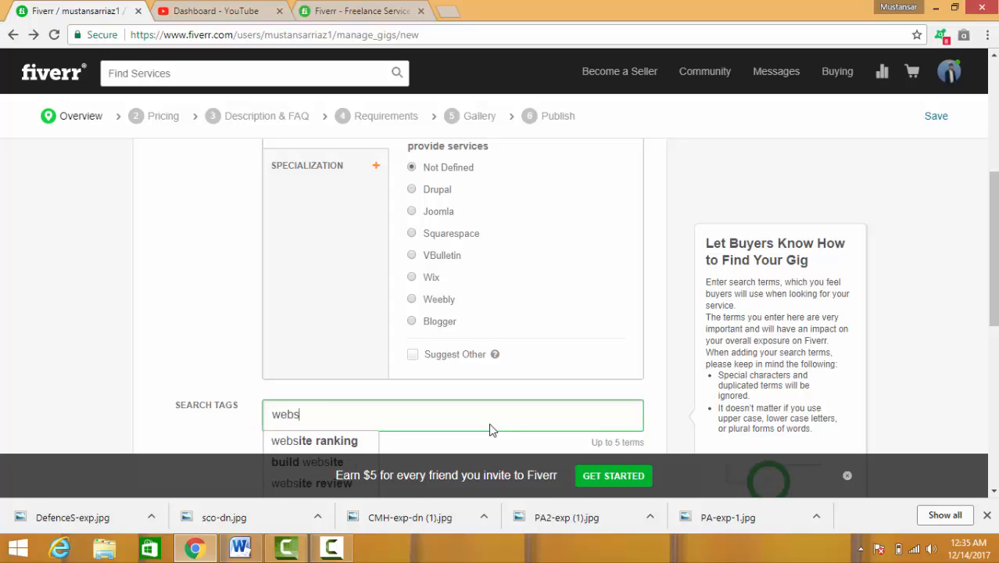
left_click(994, 491)
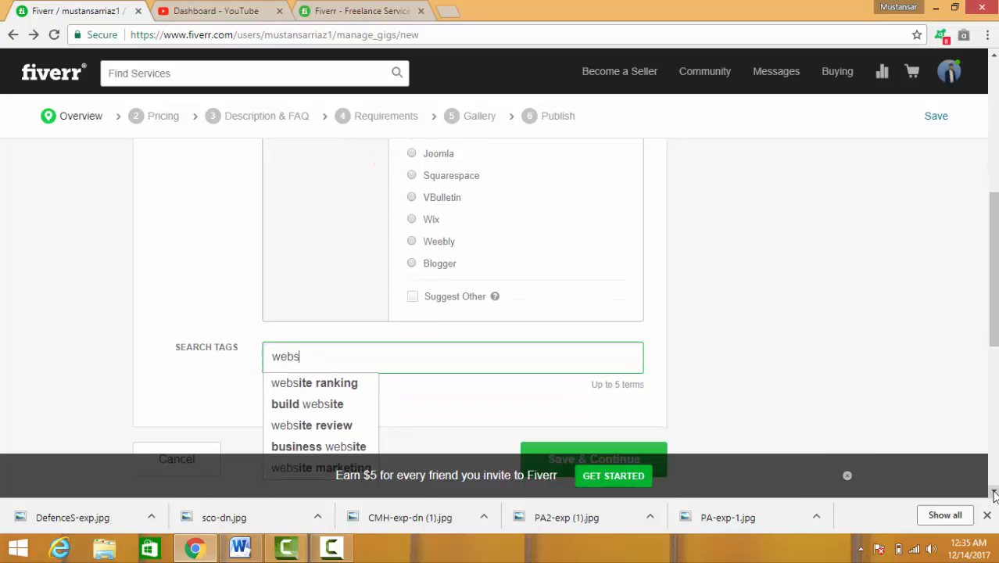
left_click(994, 493)
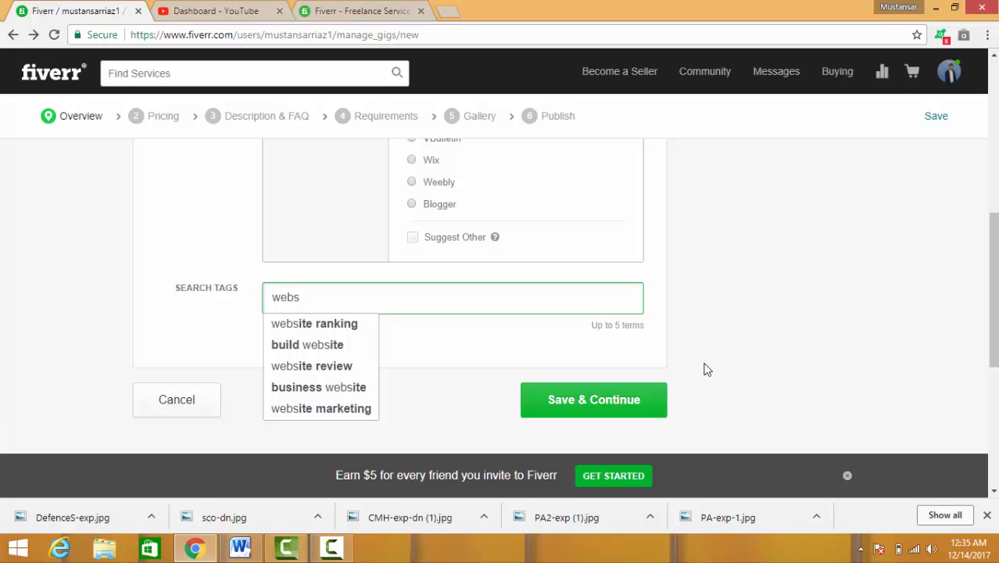
left_click(335, 346)
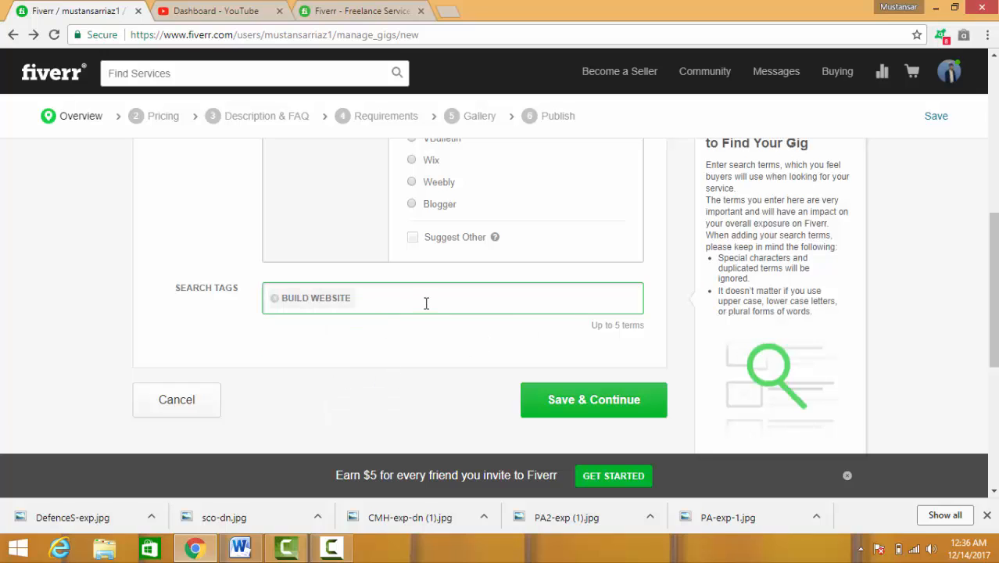
type("websi")
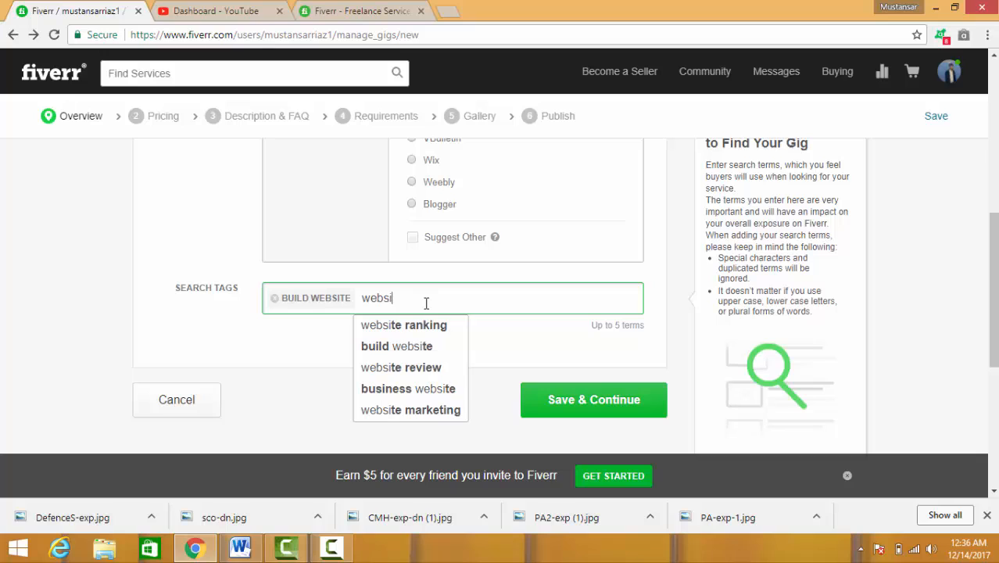
type("te ")
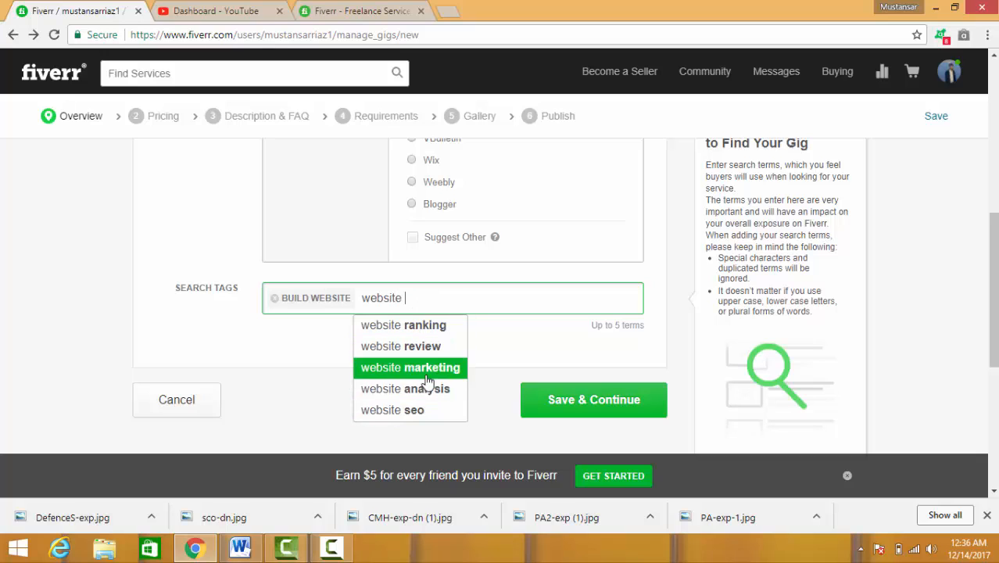
type("de")
left_click(405, 346)
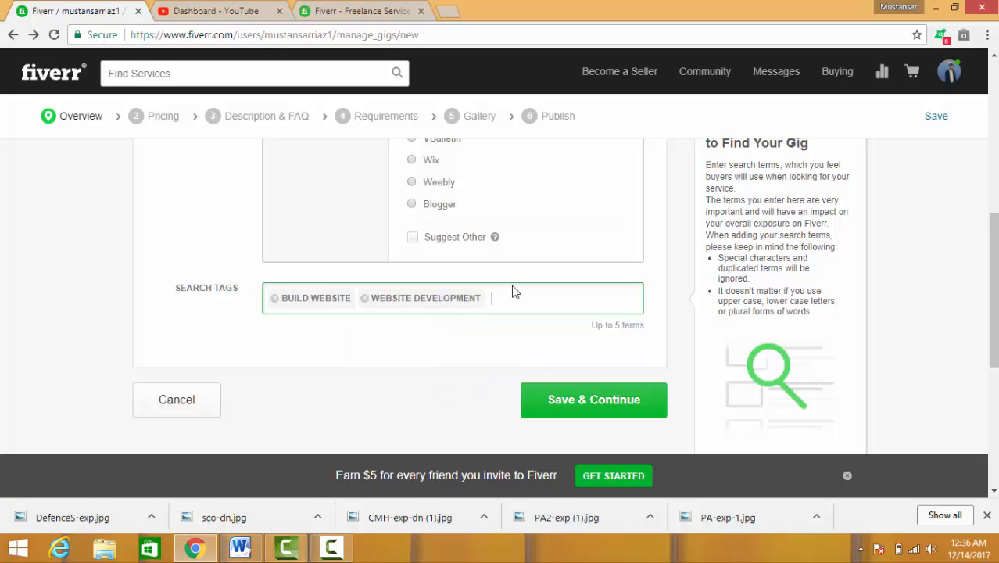
Add 'website design' and 'HTML CSS' tags, then save the overview and continue.
type("webs")
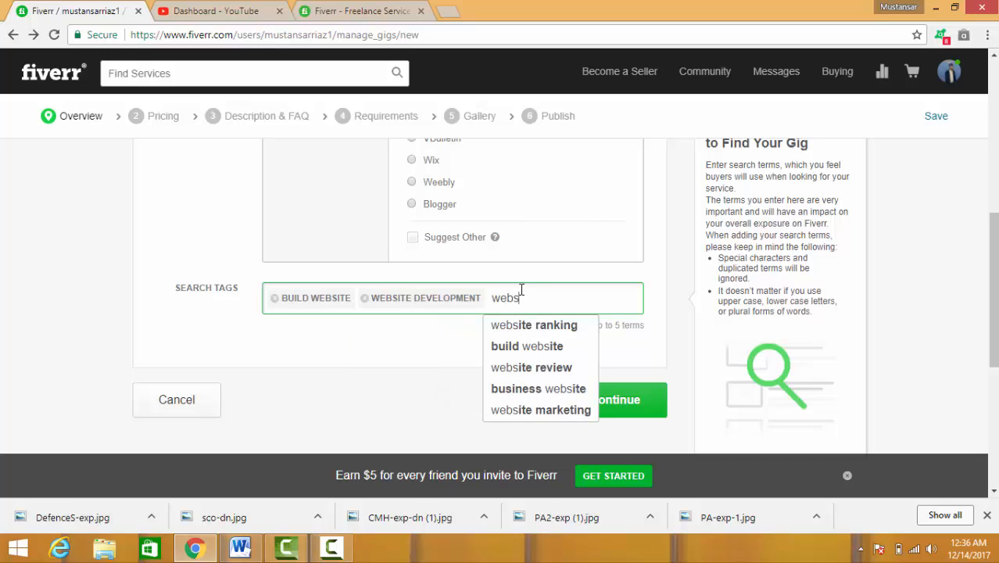
type("ites")
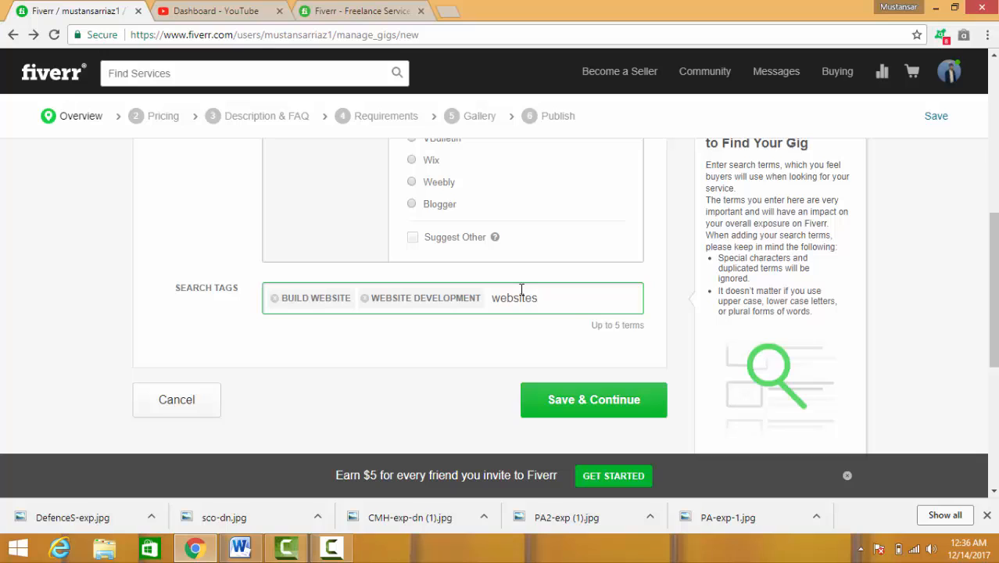
key("BackSpace")
type("de")
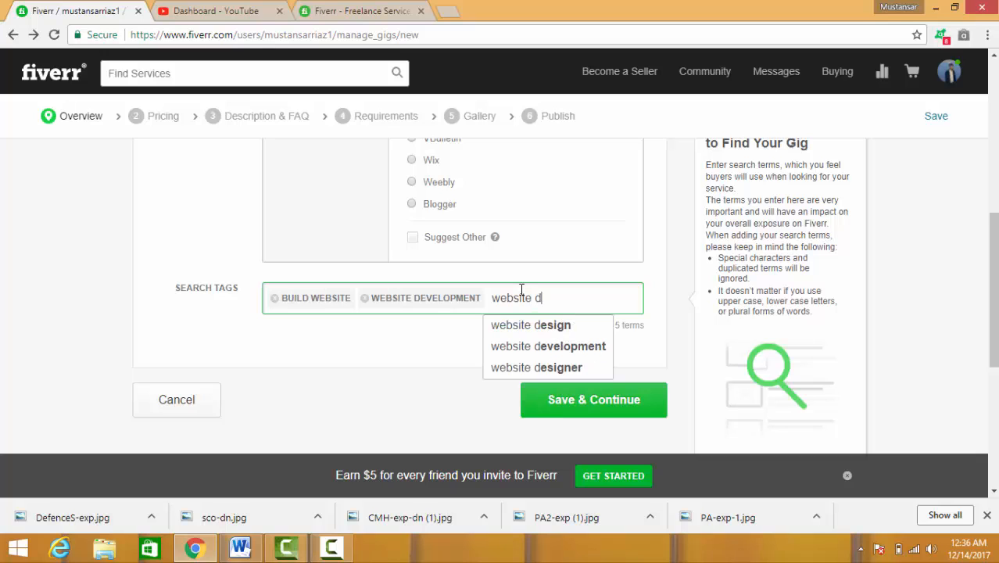
left_click(547, 325)
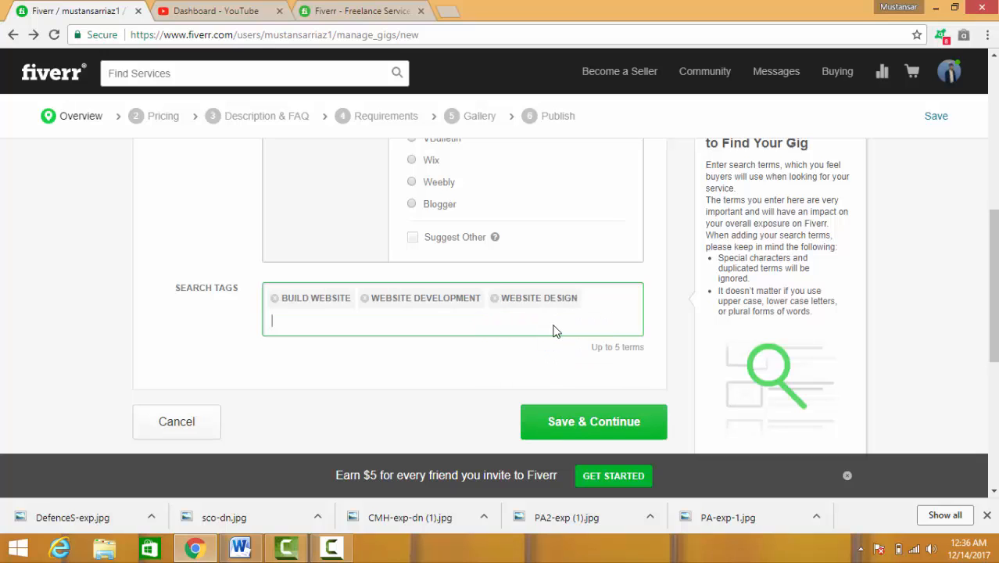
type("html")
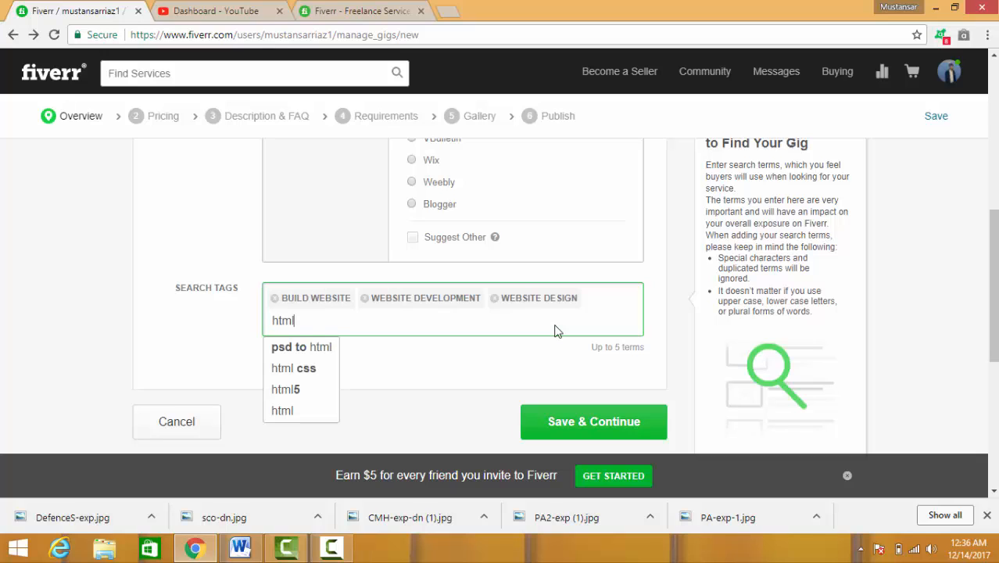
left_click(295, 368)
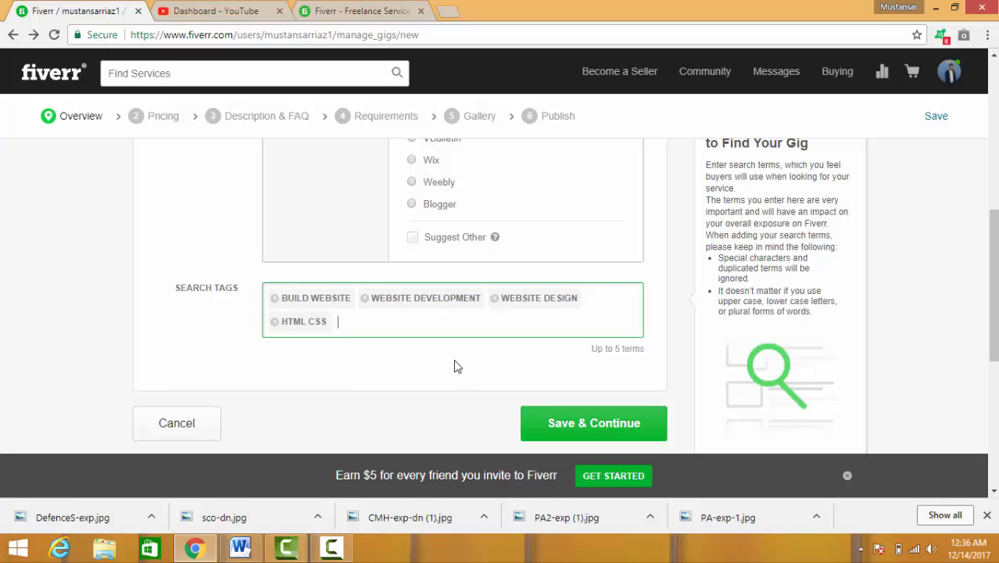
left_click(557, 423)
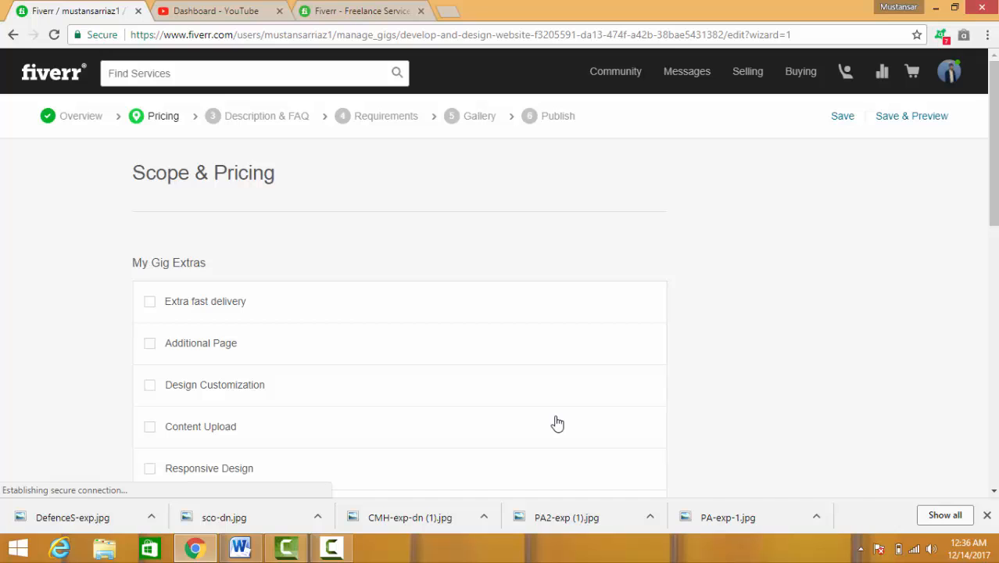
Leave the gig at Scope & Pricing and switch to the Fiverr homepage tab.
left_click(994, 493)
left_click(993, 493)
left_click(993, 493)
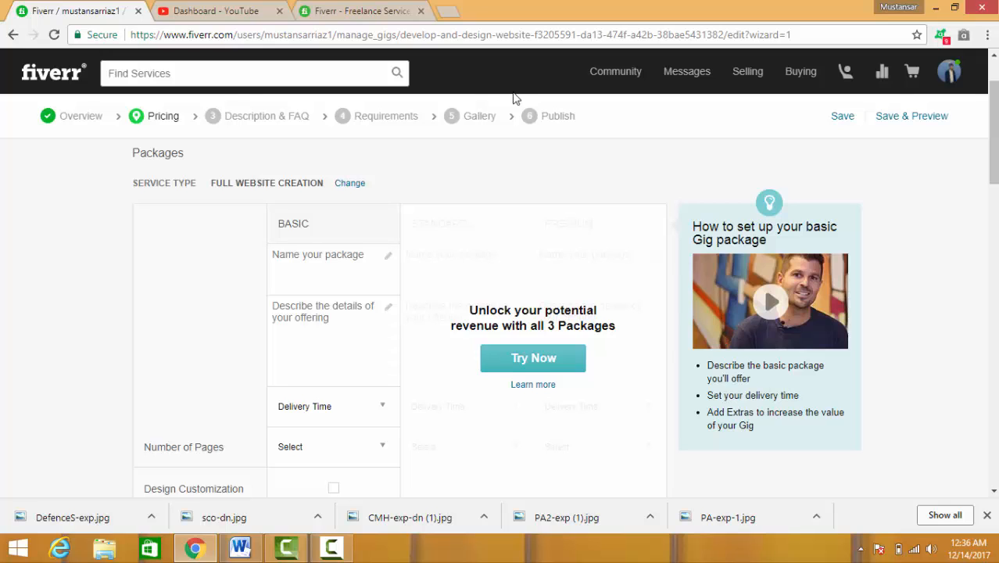
left_click(379, 8)
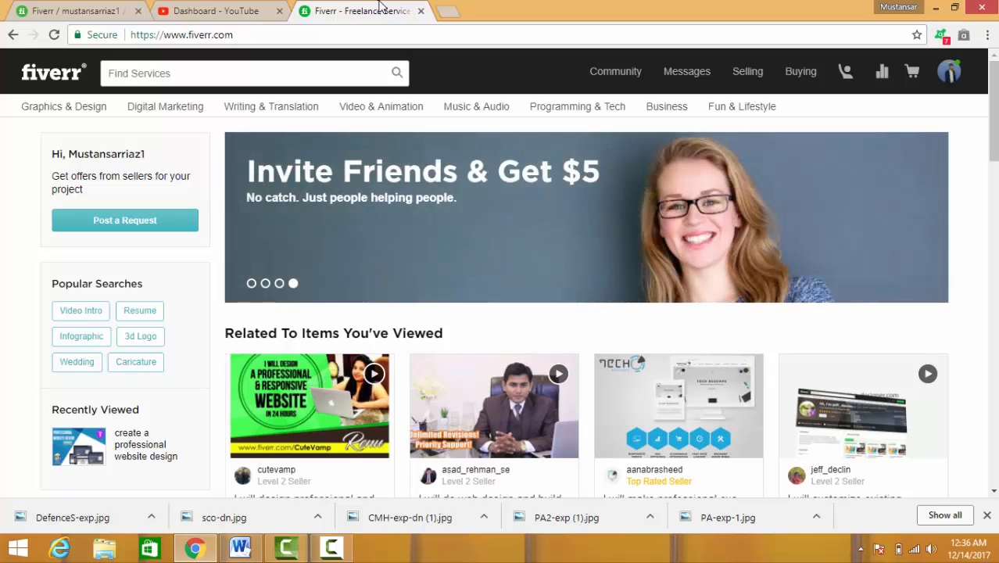
Open a recommended website-customization gig and compare its Basic $5, Standard $150, Premium $390 packages.
left_click_drag(995, 118, 995, 165)
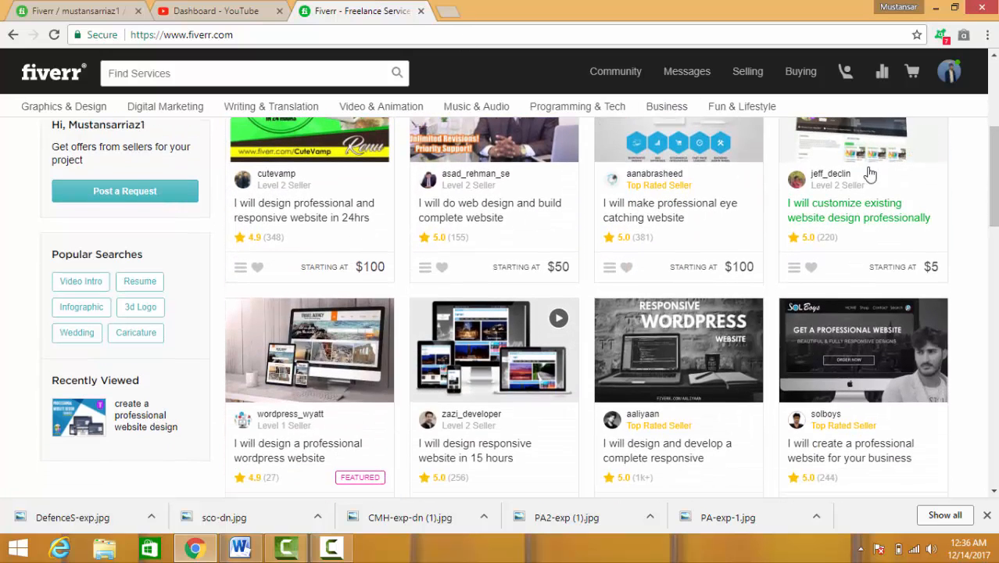
left_click(848, 210)
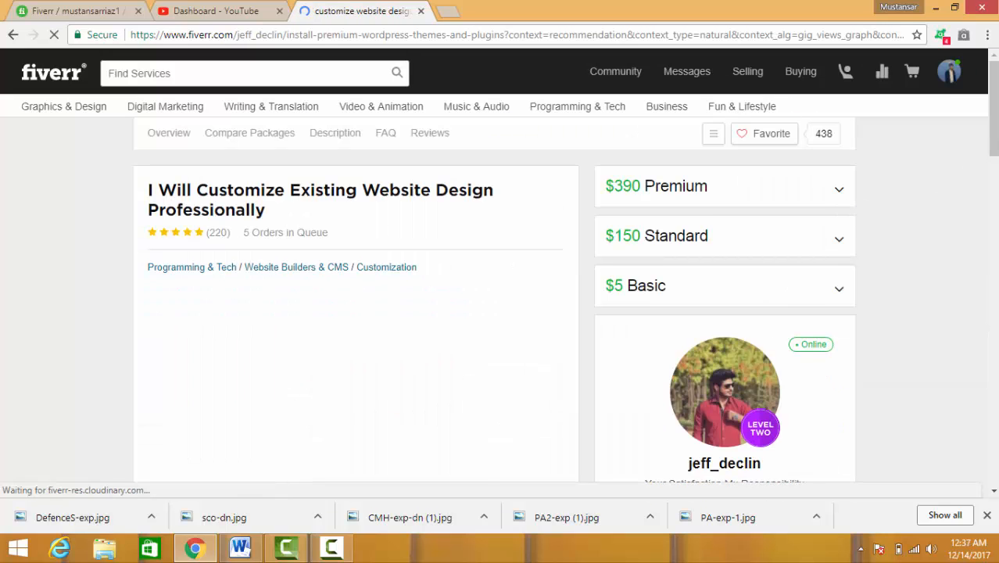
scroll(356, 313, "down", 5)
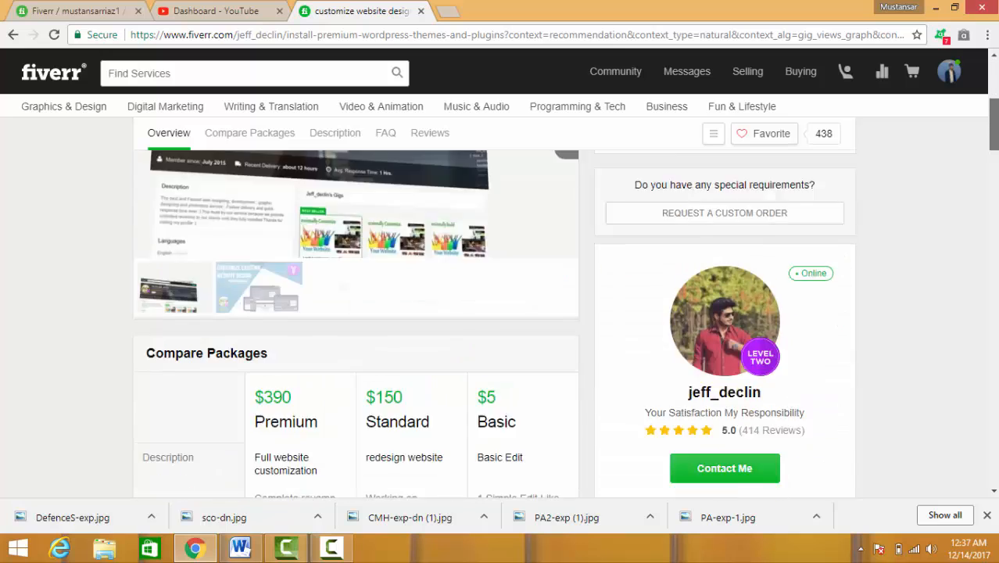
scroll(682, 300, "down", 4)
scroll(682, 300, "up", 1)
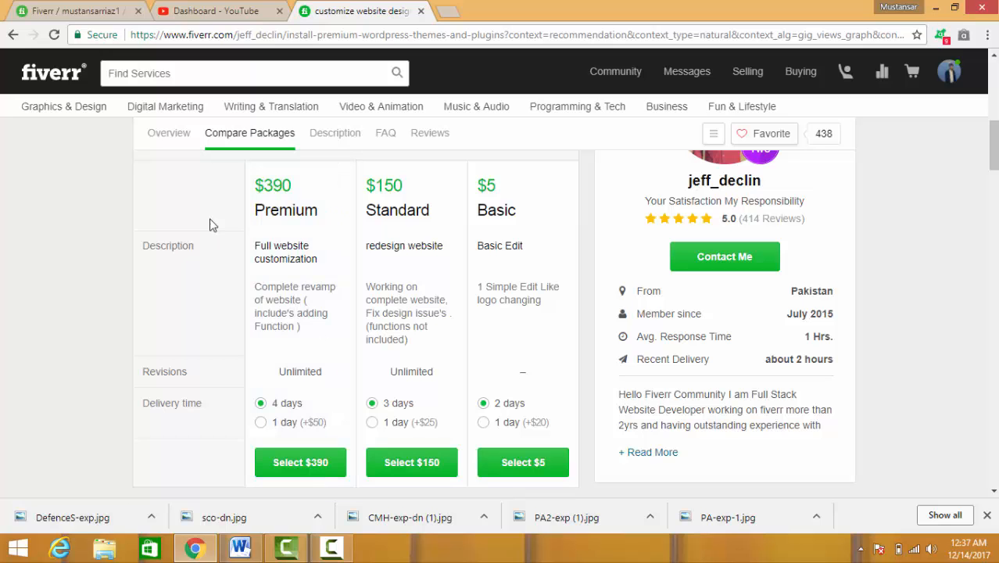
Review the reference gig's package comparison before editing the Basic package.
left_click(98, 13)
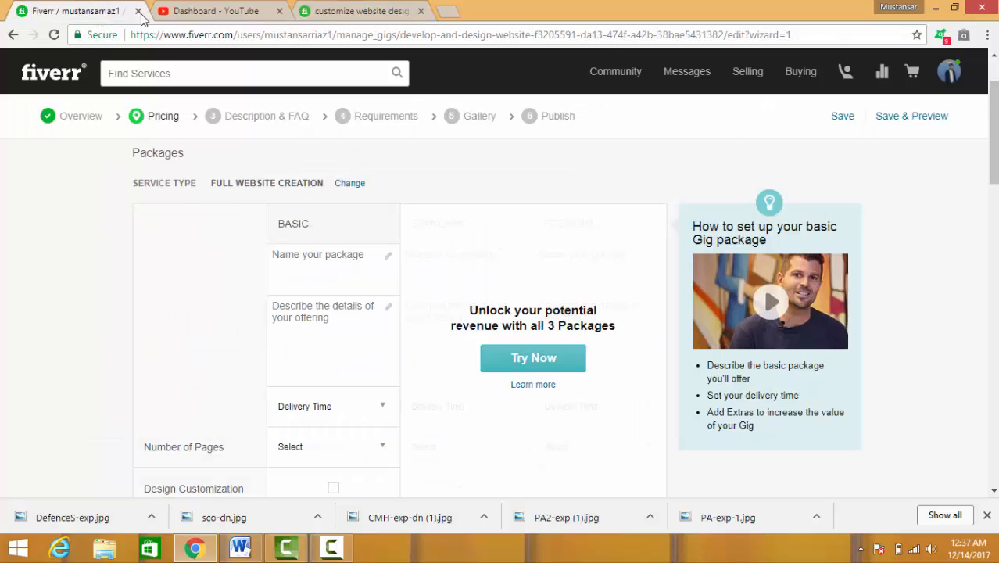
left_click(340, 12)
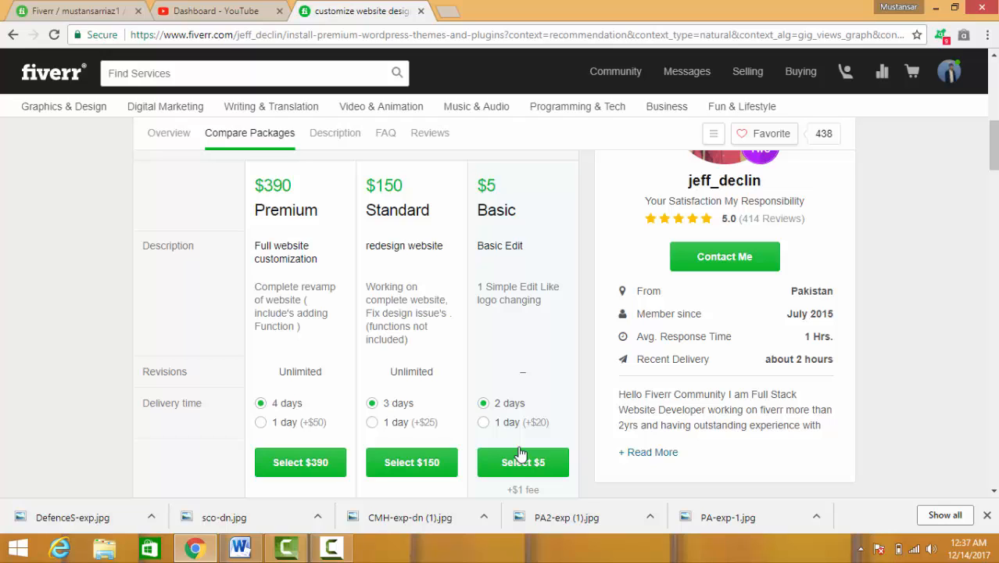
left_click(55, 6)
Name the Basic package 'Basic', describe it '3 pages,Design Customise', and set 1 Day Delivery.
left_click(322, 268)
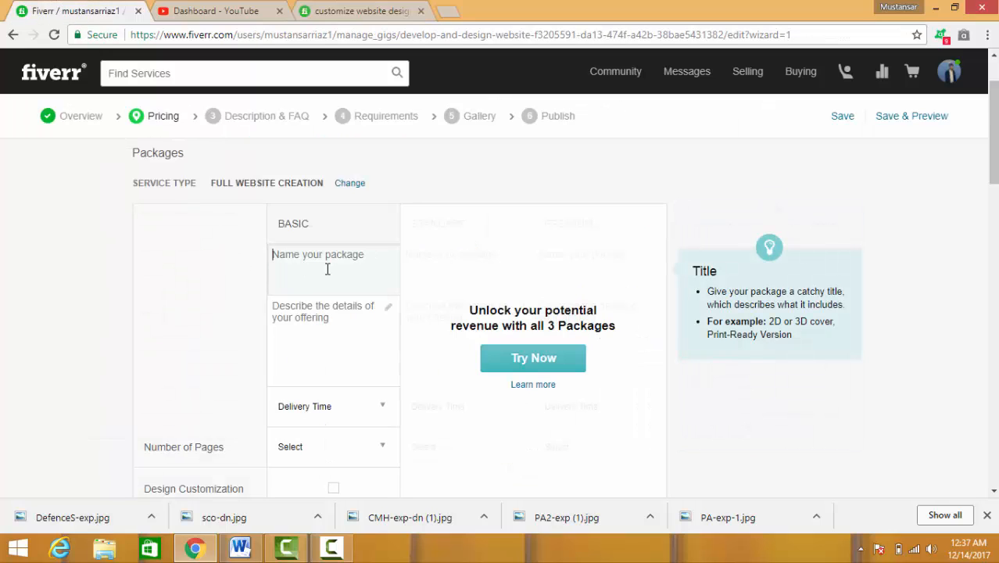
type("Basic")
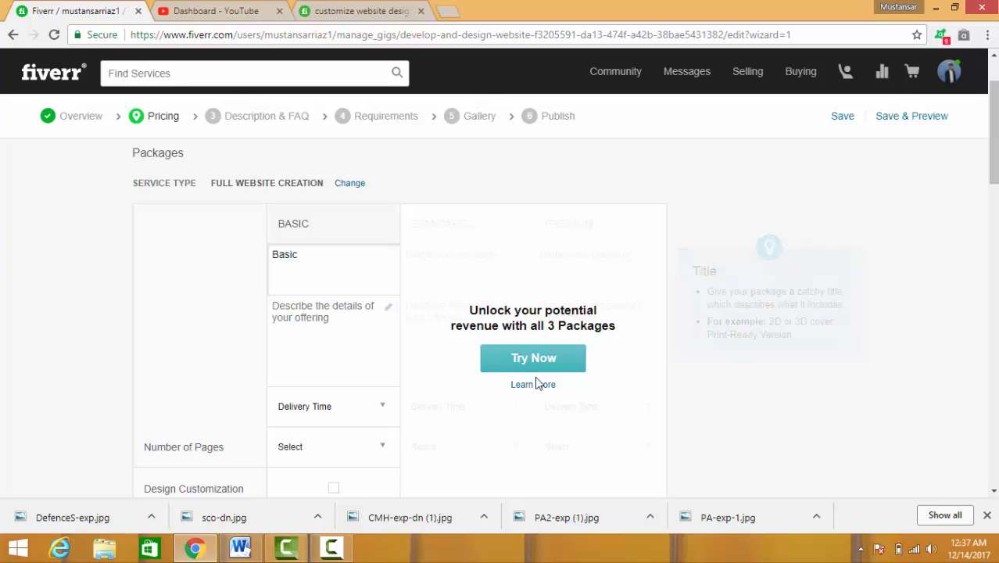
scroll(992, 491, "down", 1)
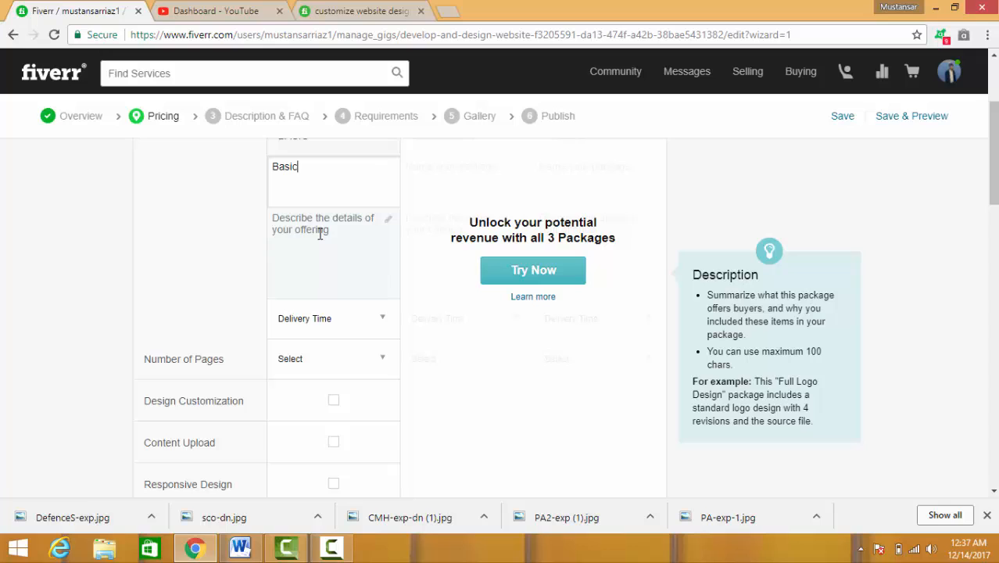
left_click(320, 233)
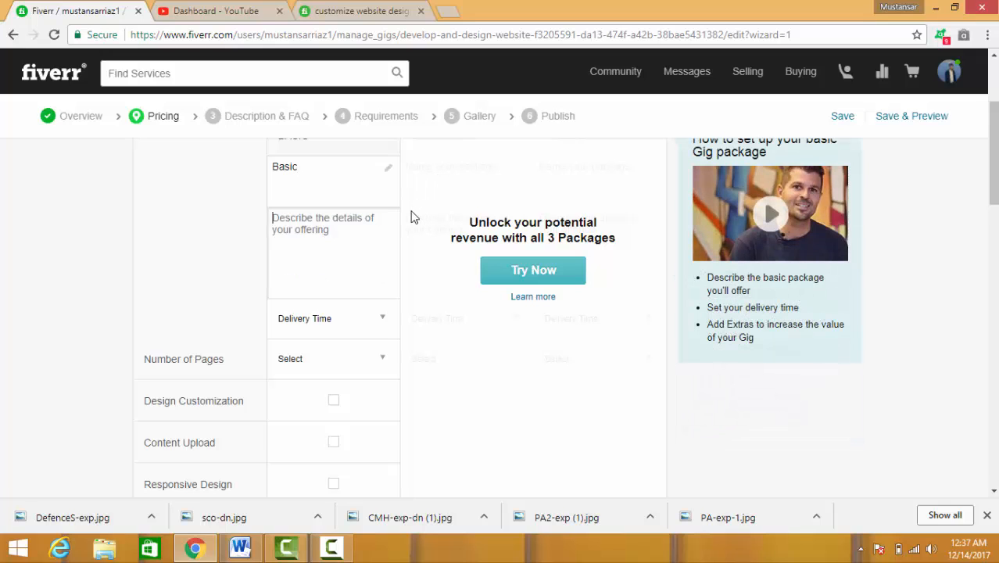
type("3 pages,")
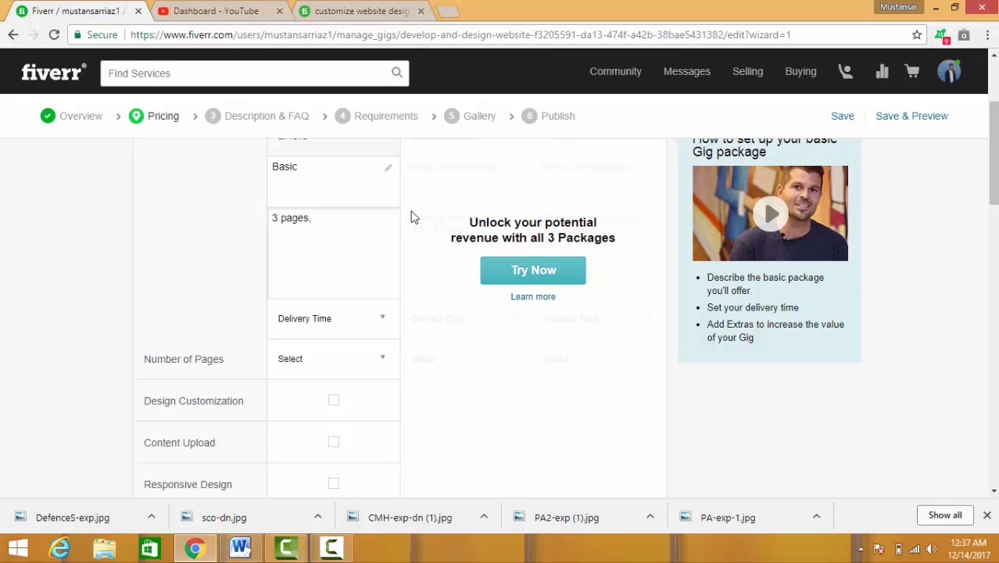
type("Design Customise")
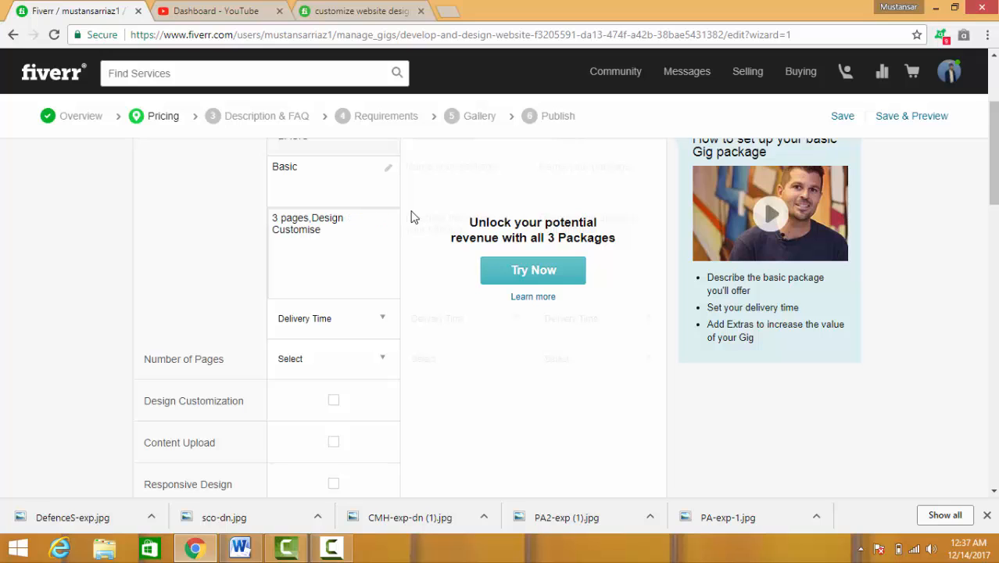
left_click(377, 329)
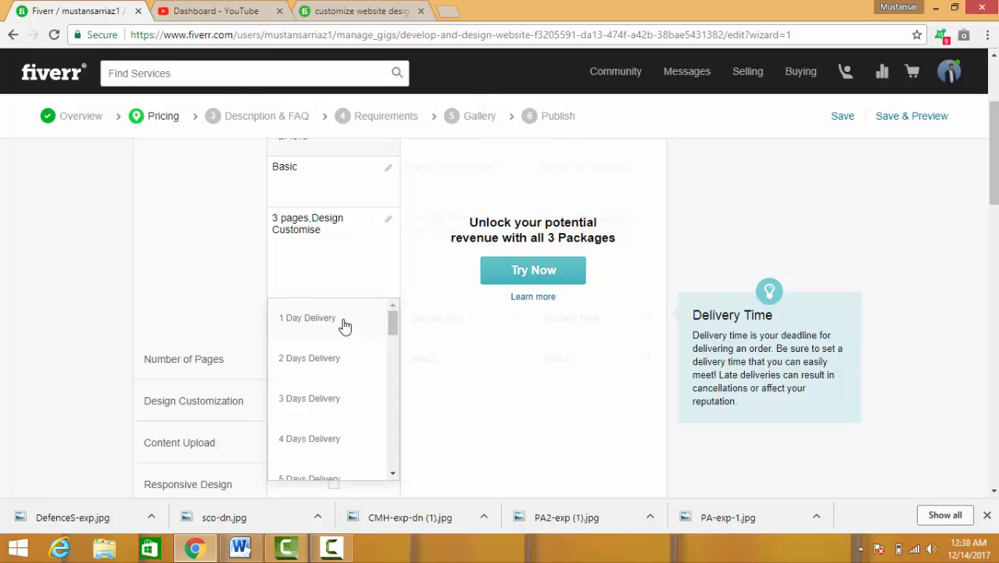
left_click(345, 326)
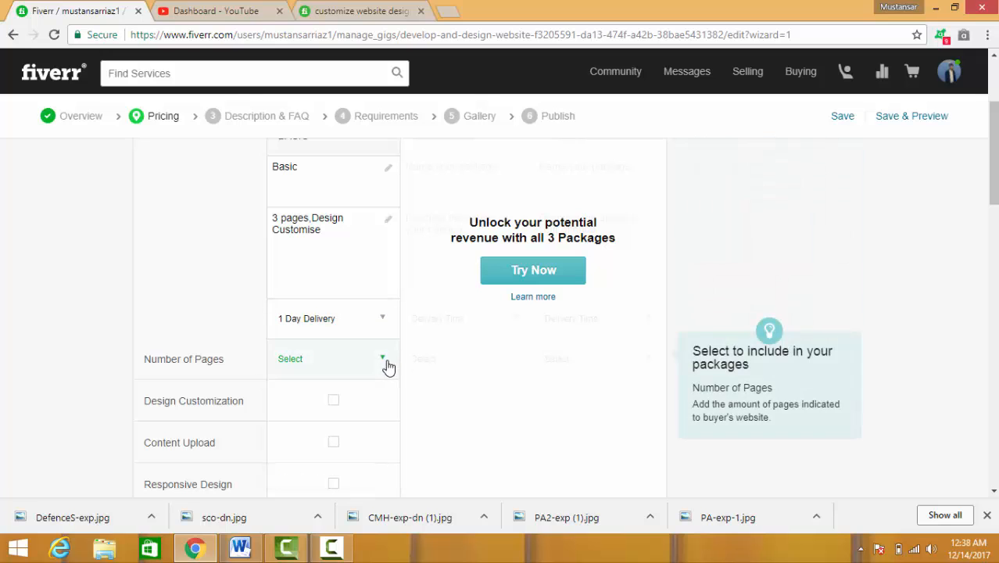
Browse the Programming & Tech › Website Builders & CMS gig listings, then go back to pricing.
left_click(355, 11)
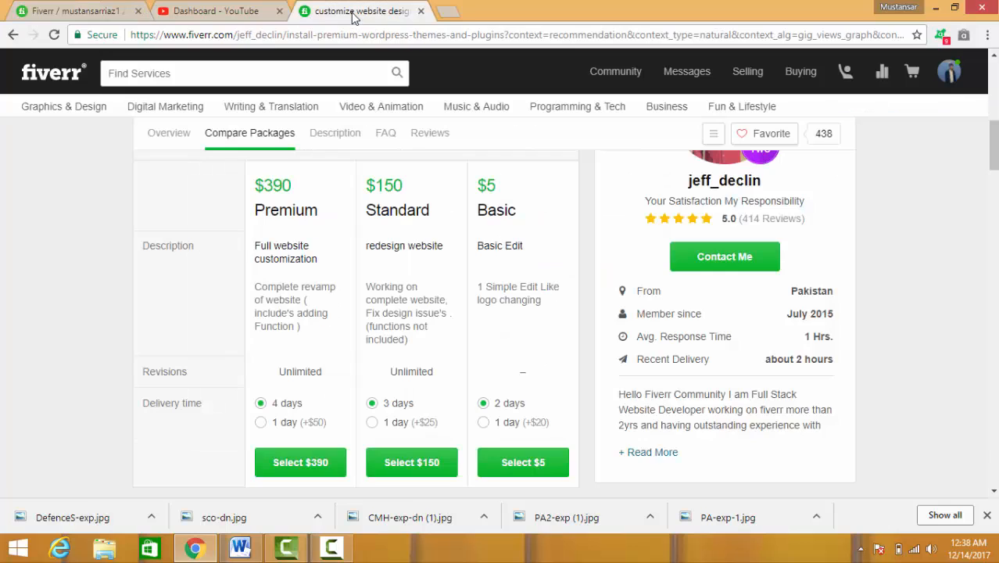
left_click_drag(992, 142, 995, 74)
mouse_move(549, 111)
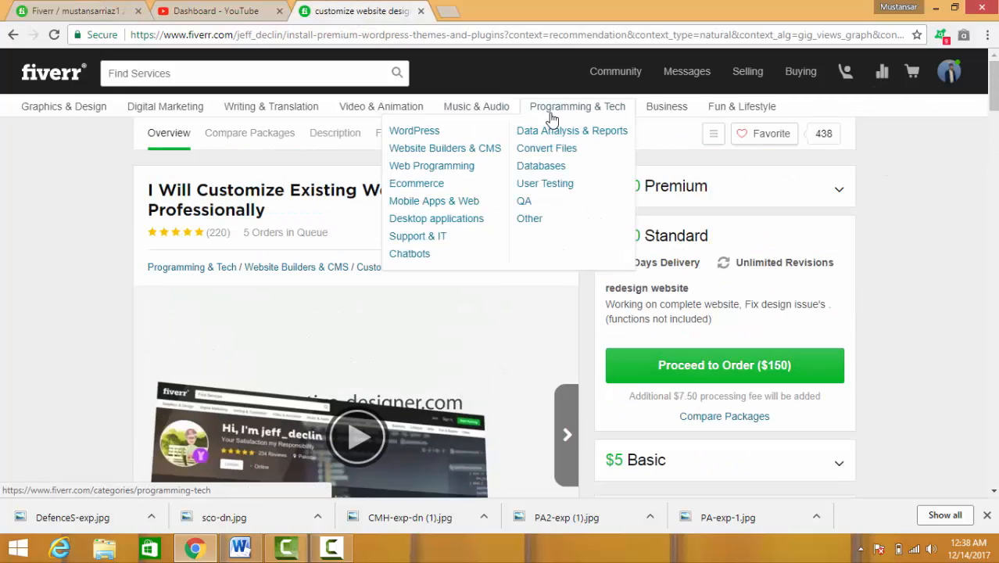
left_click(442, 151)
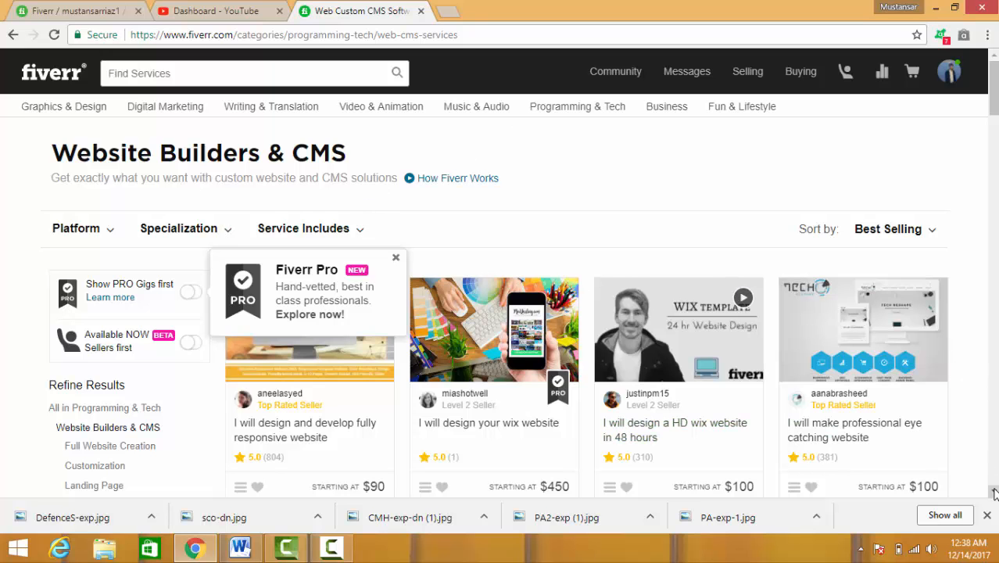
scroll(994, 489, "down", 3)
scroll(994, 492, "down", 4)
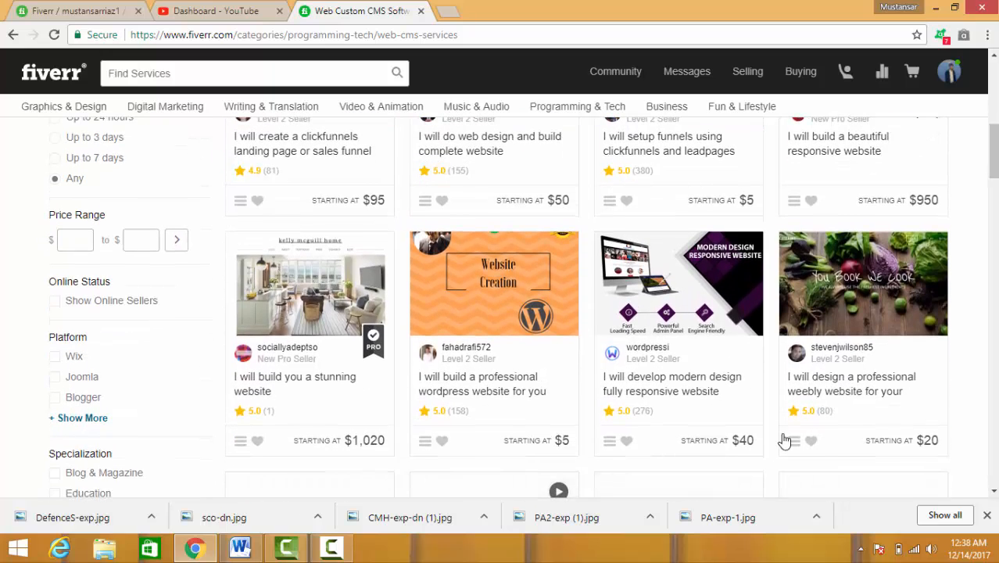
left_click_drag(997, 148, 996, 143)
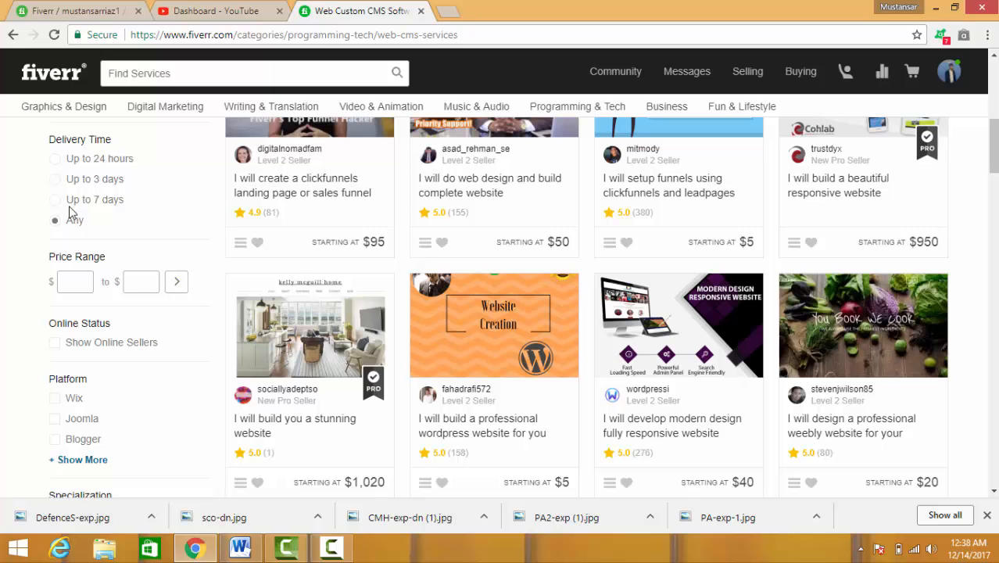
left_click(70, 9)
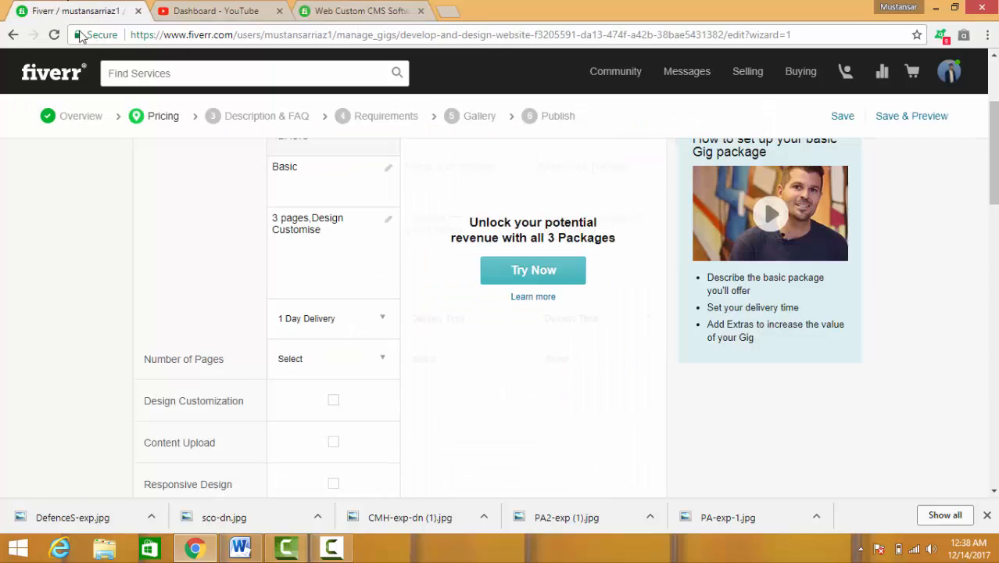
Give the Basic package 3 pages, design customization, Content Upload, Responsive Design, and a $5 price.
left_click(368, 374)
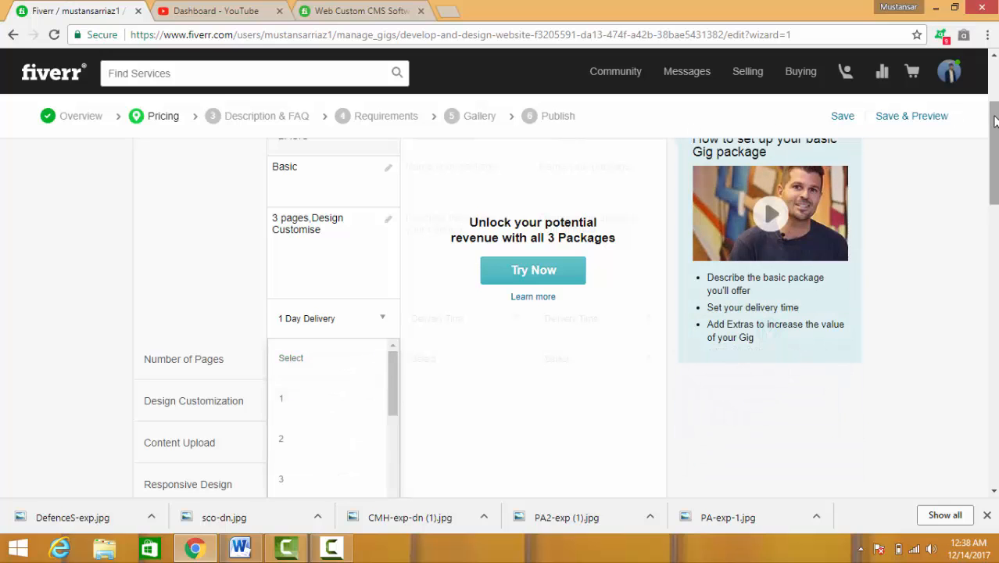
left_click_drag(994, 115, 994, 141)
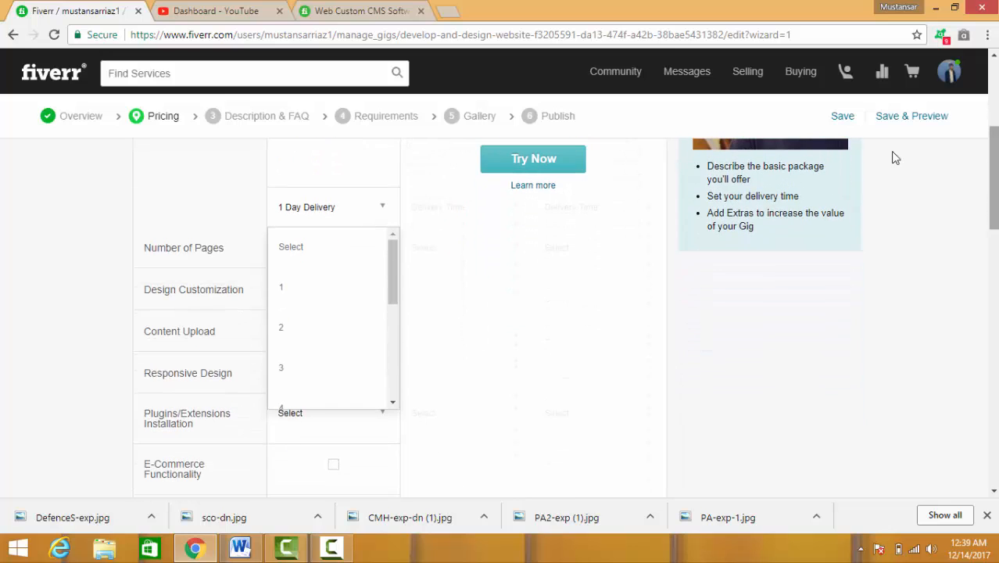
left_click(291, 366)
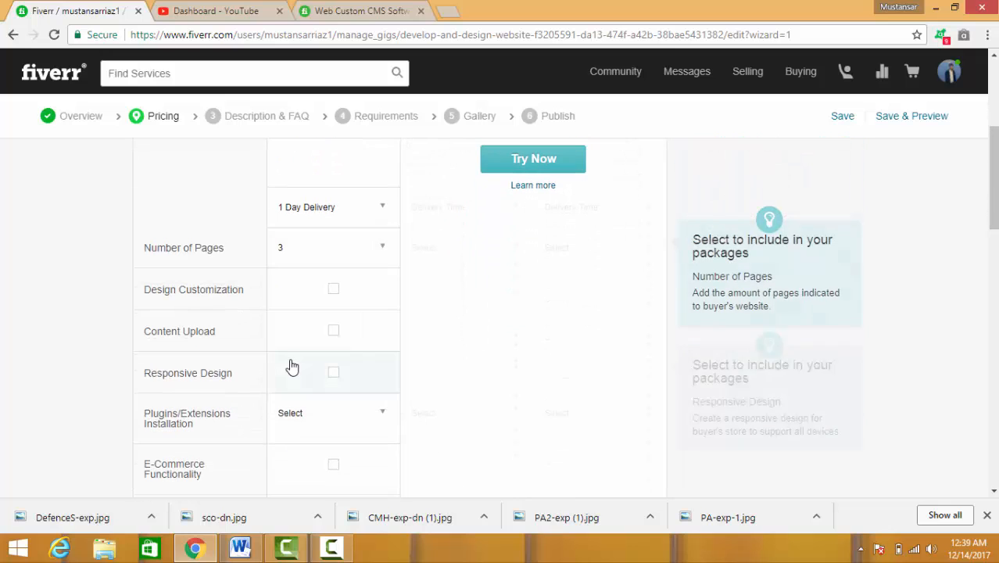
left_click(336, 292)
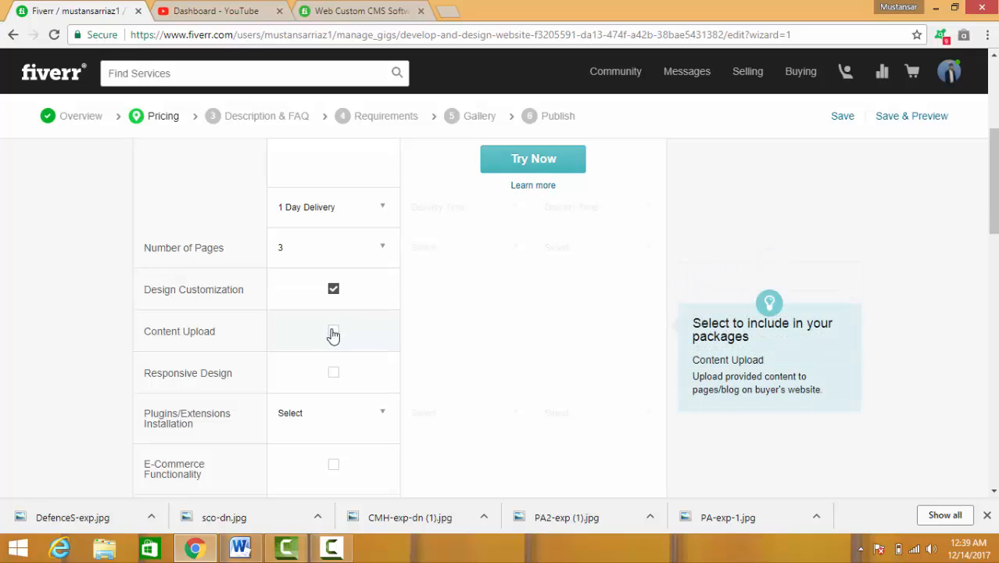
left_click(333, 334)
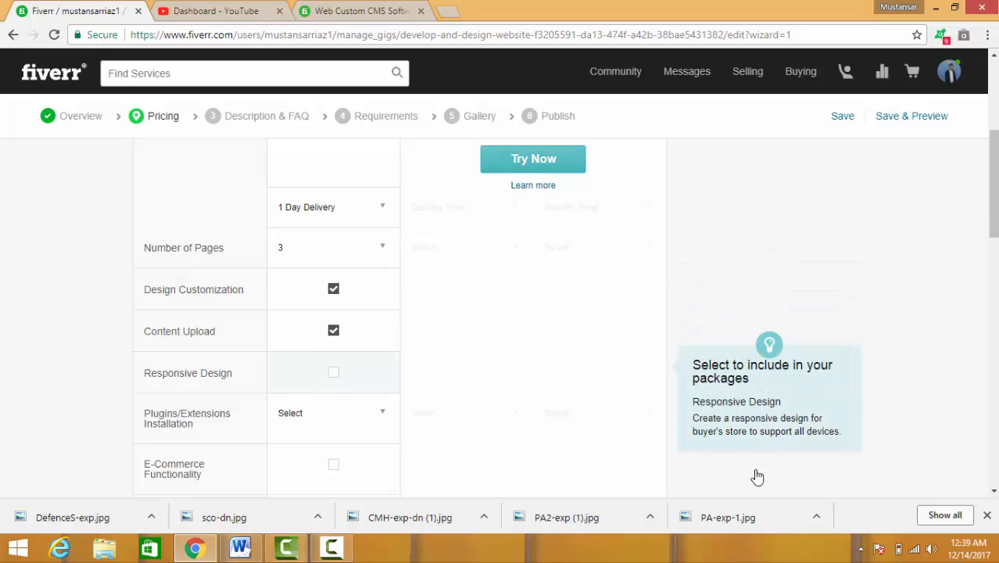
left_click(993, 491)
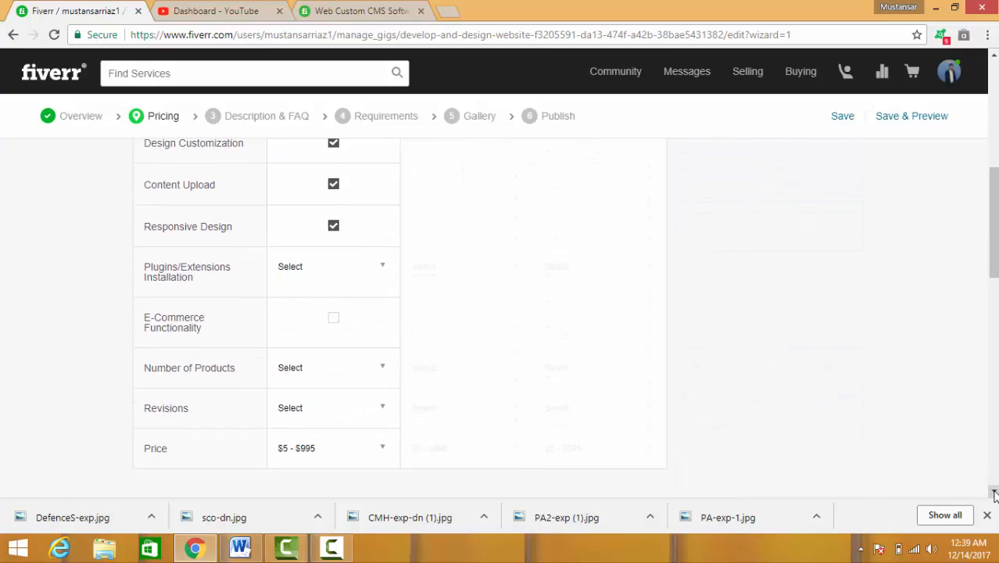
left_click(341, 465)
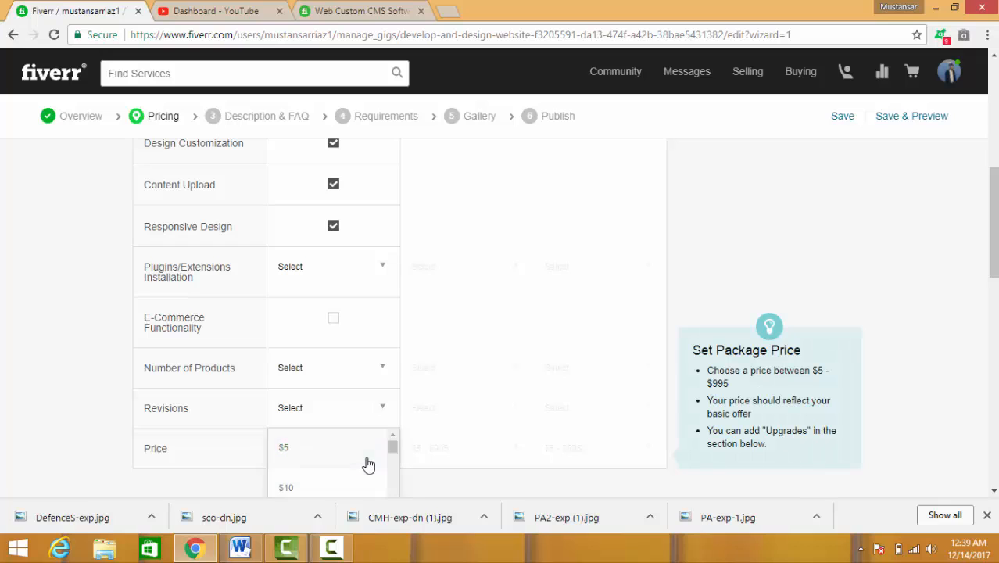
left_click(319, 453)
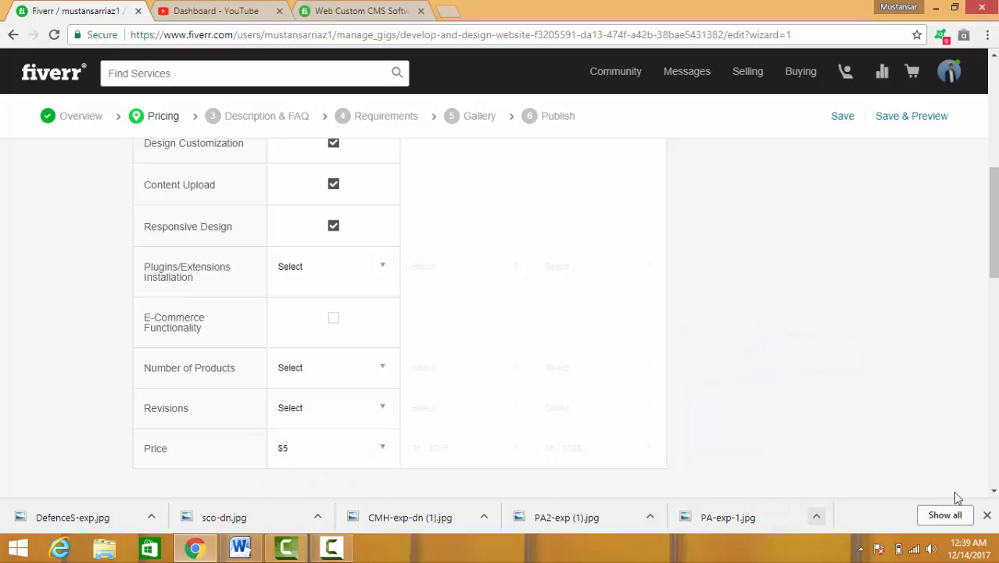
Glance at the web CMS services listing and come back to the pricing step.
left_click(993, 492)
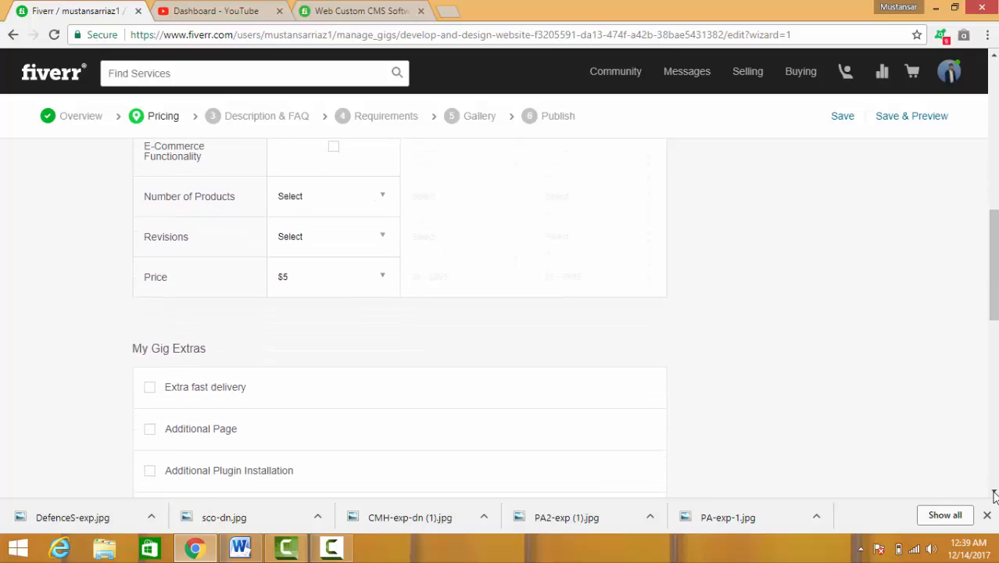
left_click(993, 492)
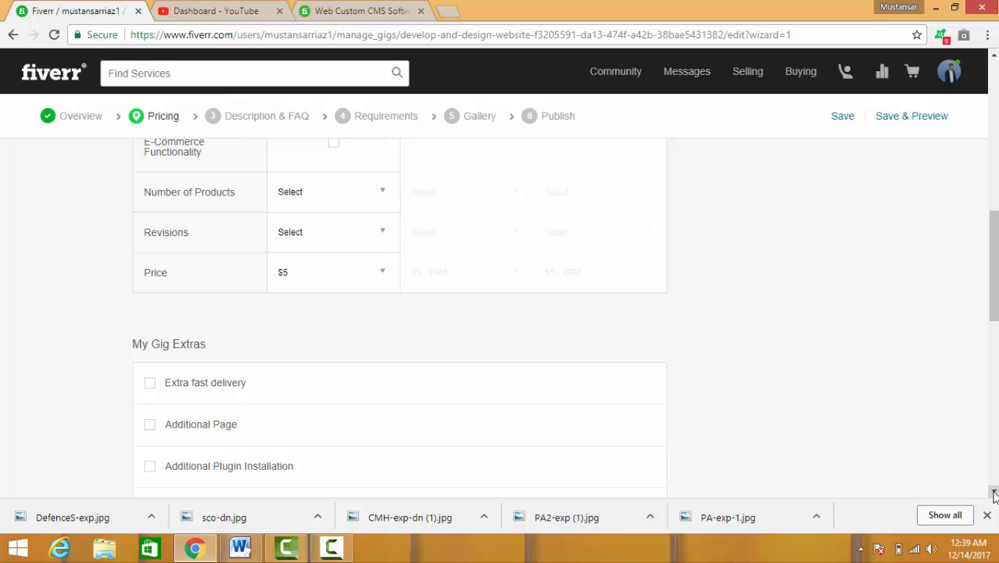
left_click(392, 10)
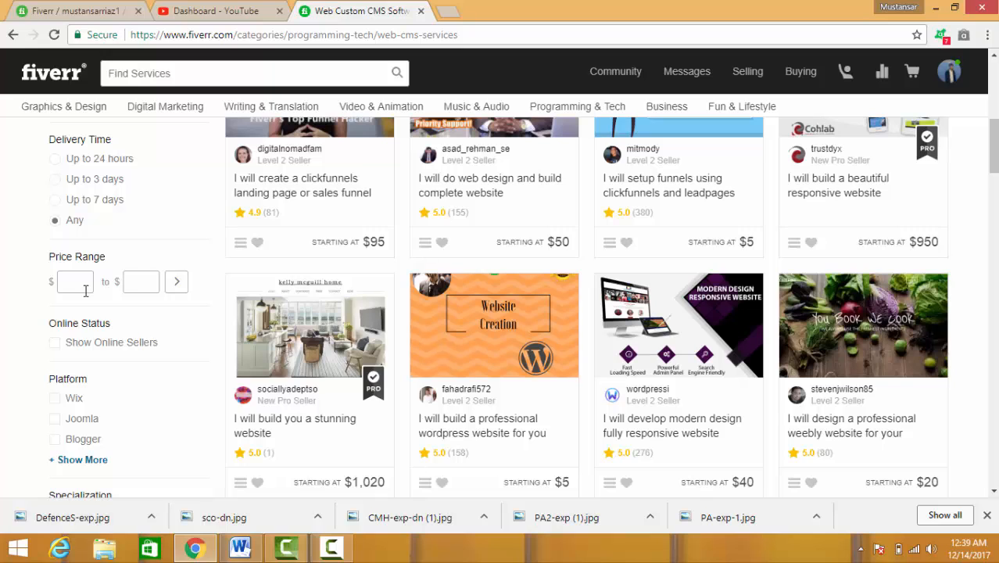
left_click(74, 11)
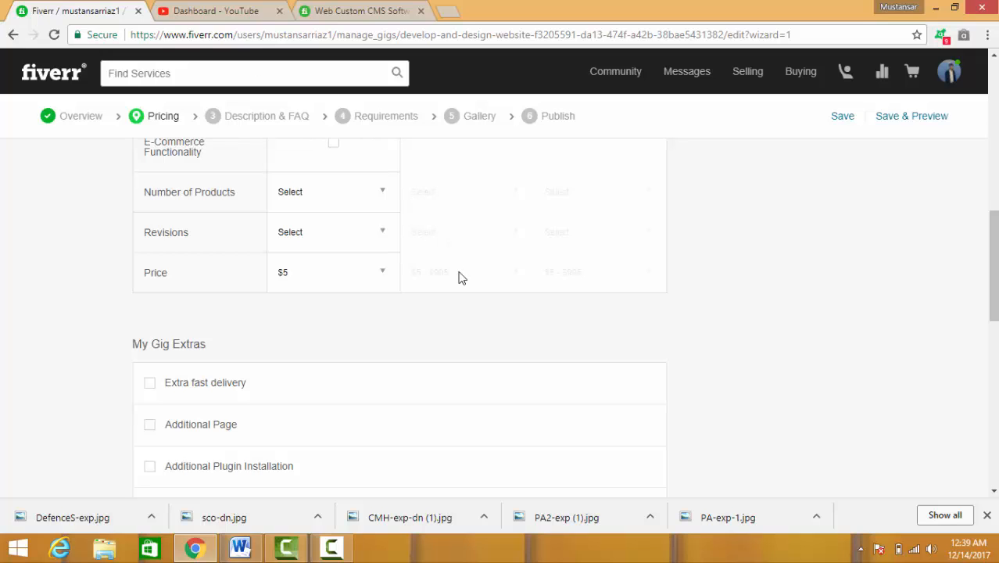
Scroll to the bottom of the Pricing step and Save & Continue.
left_click(993, 491)
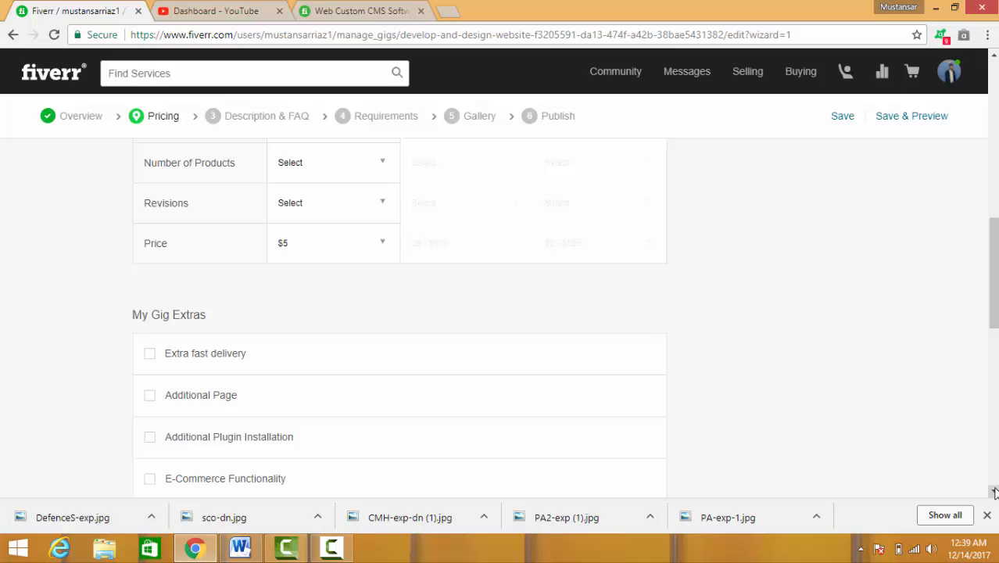
left_click(994, 493)
left_click(994, 492)
left_click(994, 492)
left_click(994, 493)
left_click(994, 492)
left_click(993, 492)
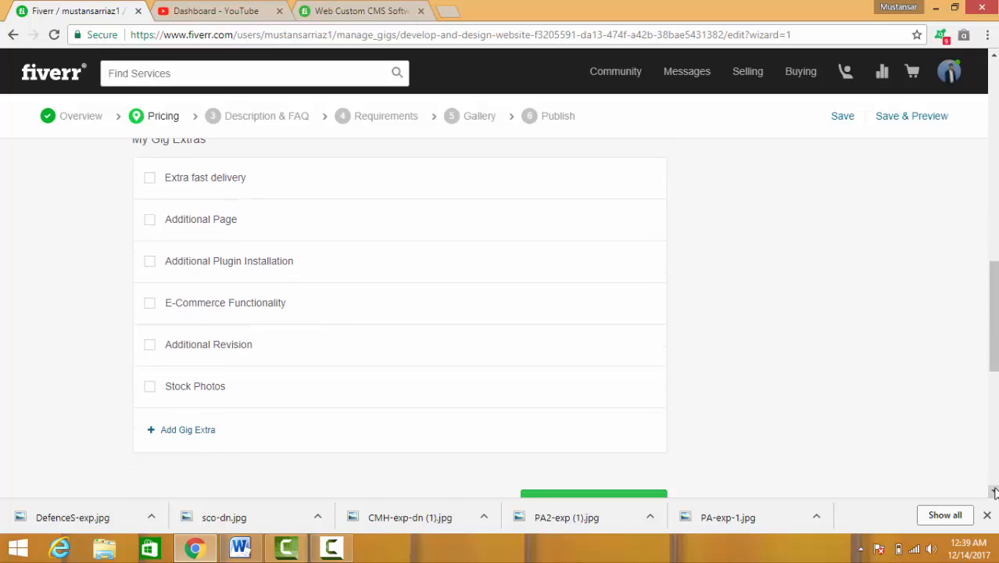
mouse_move(179, 201)
left_click(992, 491)
left_click(992, 492)
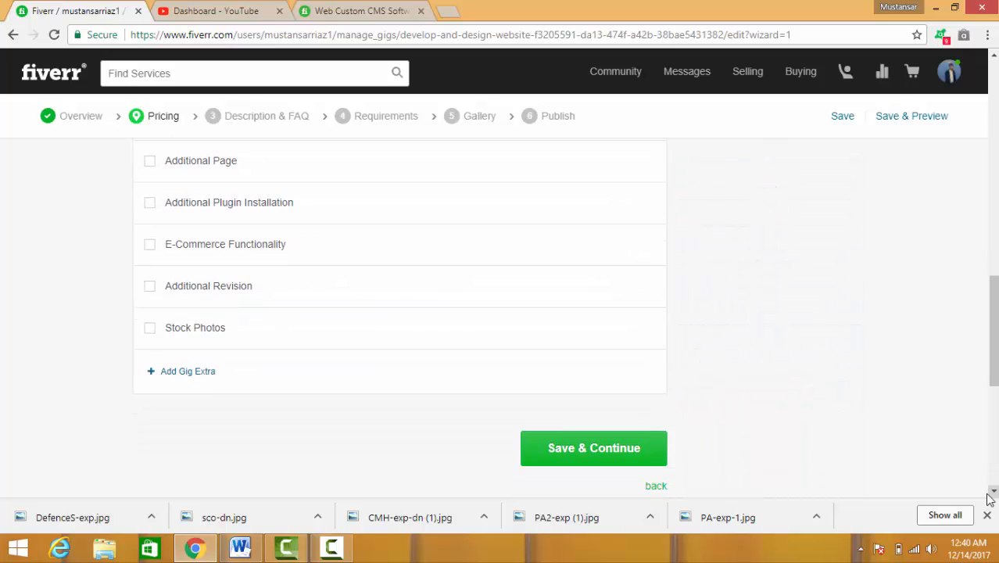
left_click(600, 454)
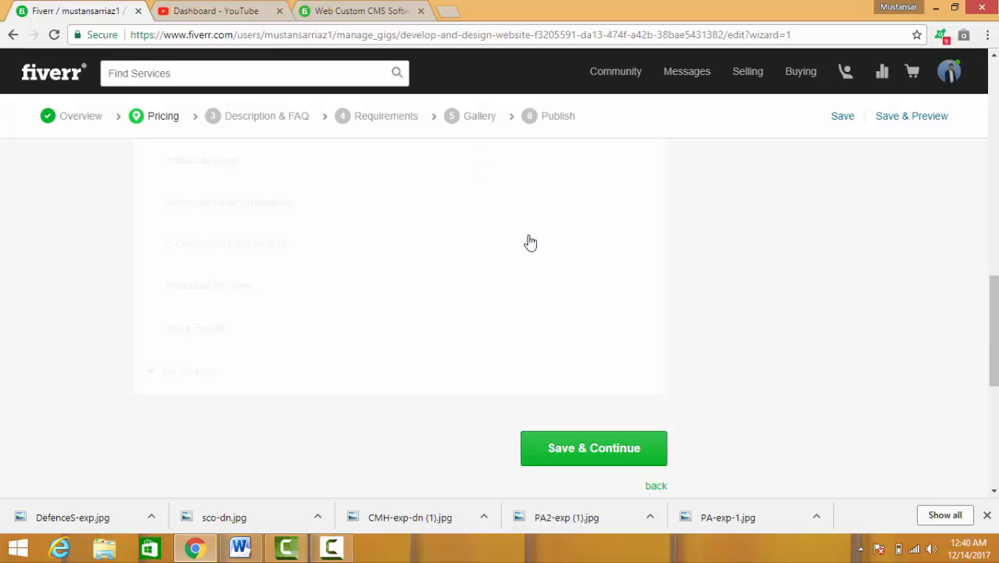
Open the 'I will build a beautiful responsive website' gig from the CMS listing and read its description.
left_click(363, 11)
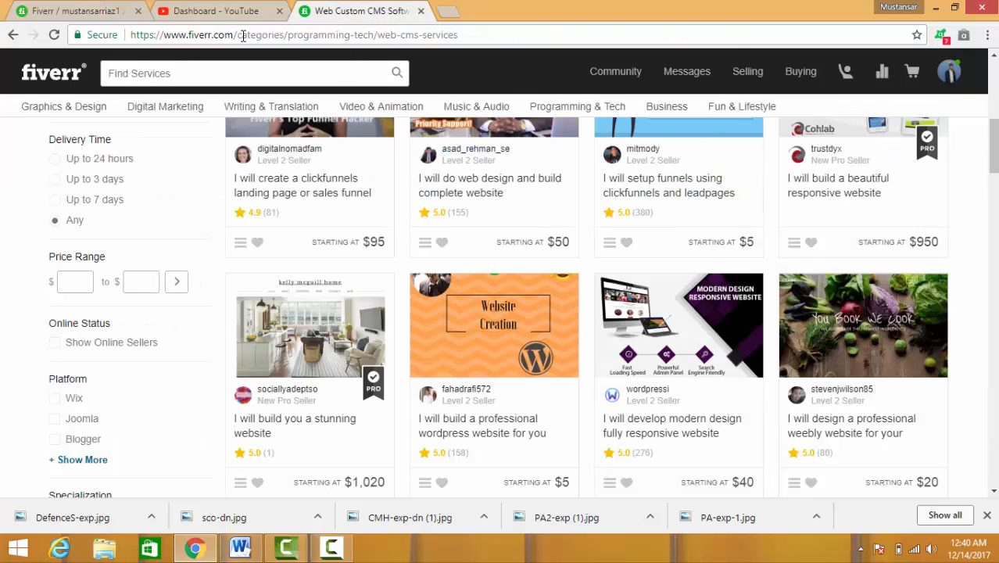
left_click(249, 74)
type("wen")
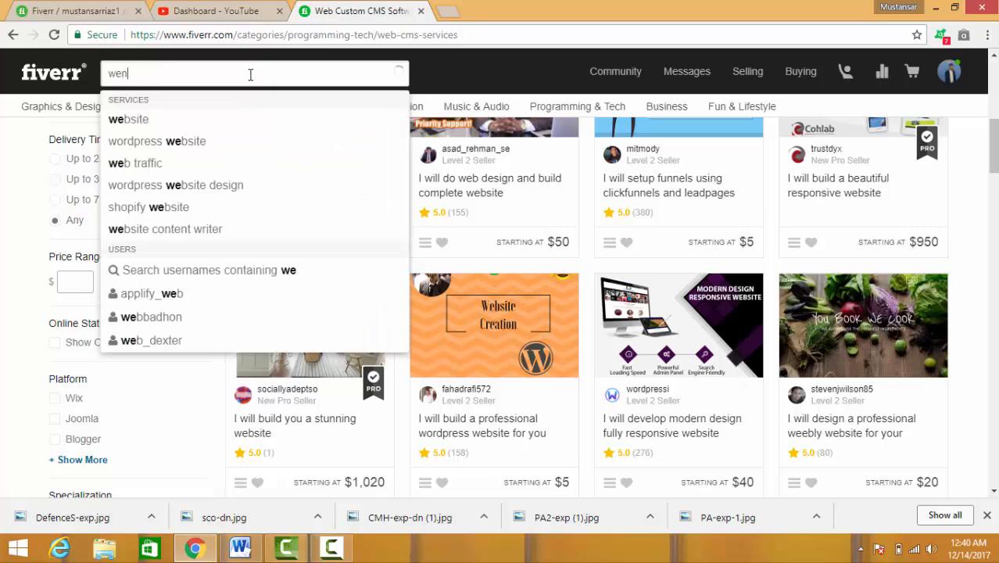
key("BackSpace")
key("BackSpace")
key("BackSpace")
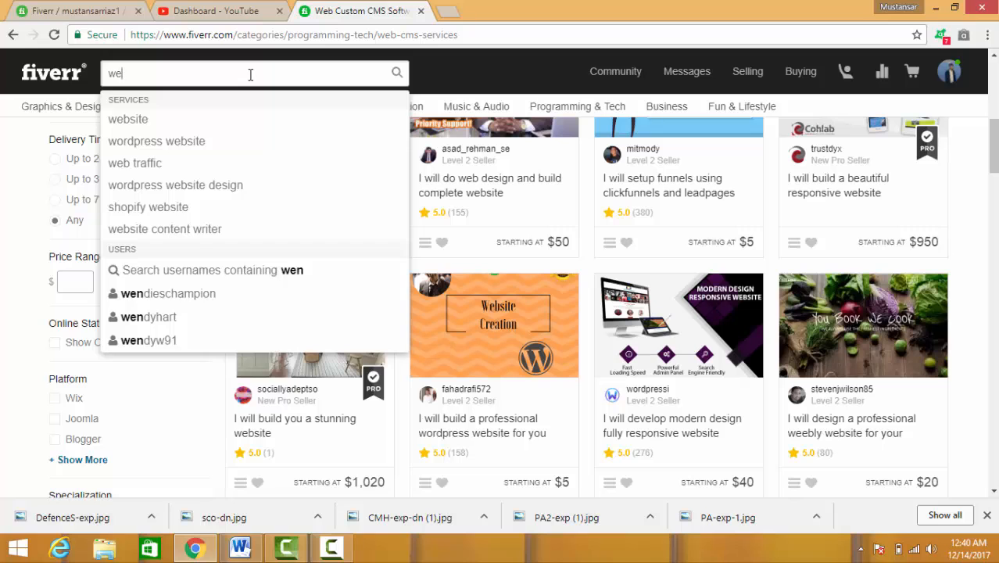
left_click(822, 197)
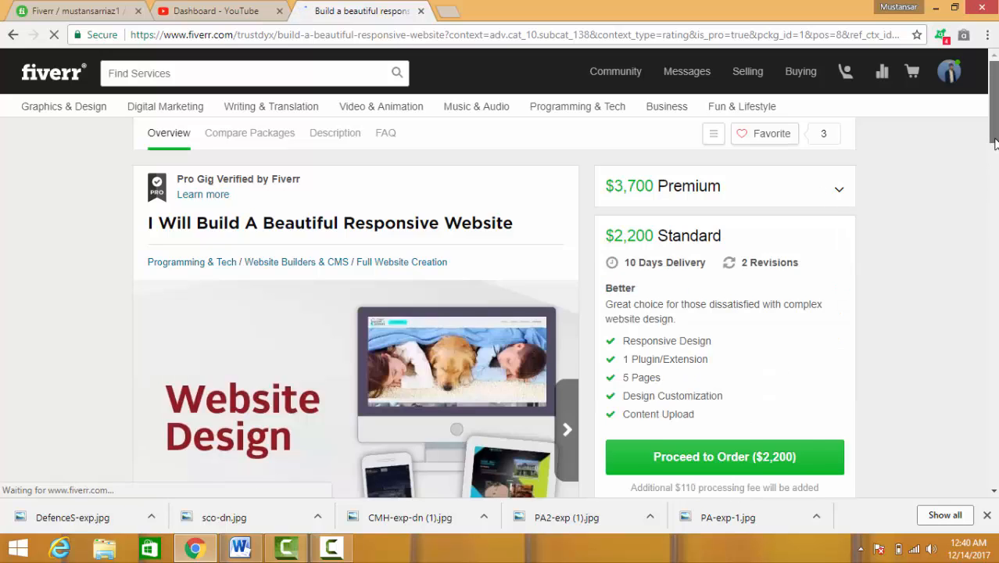
scroll(994, 136, "down", 8)
scroll(573, 403, "down", 4)
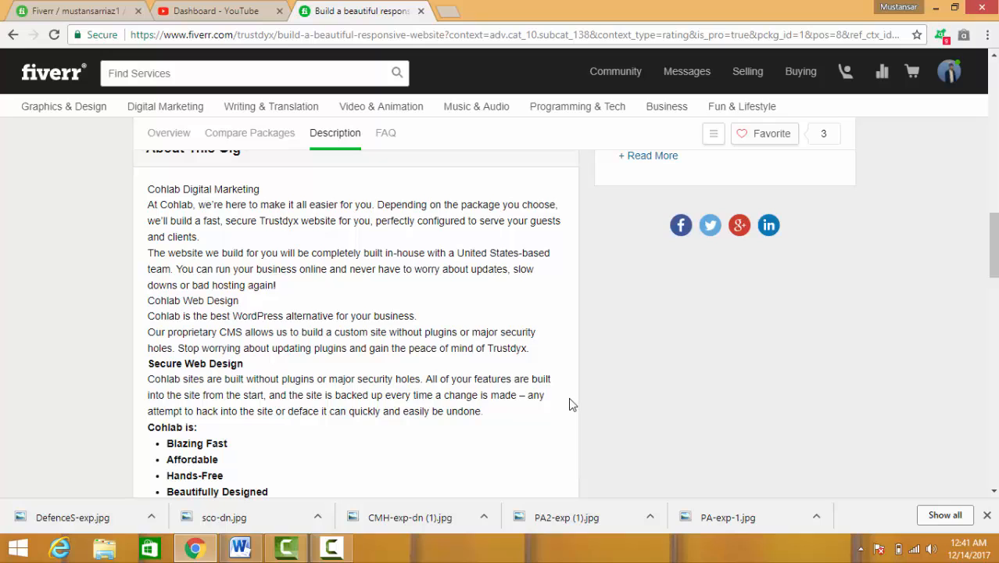
Check the empty Description & FAQ step, reread the competitor's description, then go back to the listing.
left_click(93, 8)
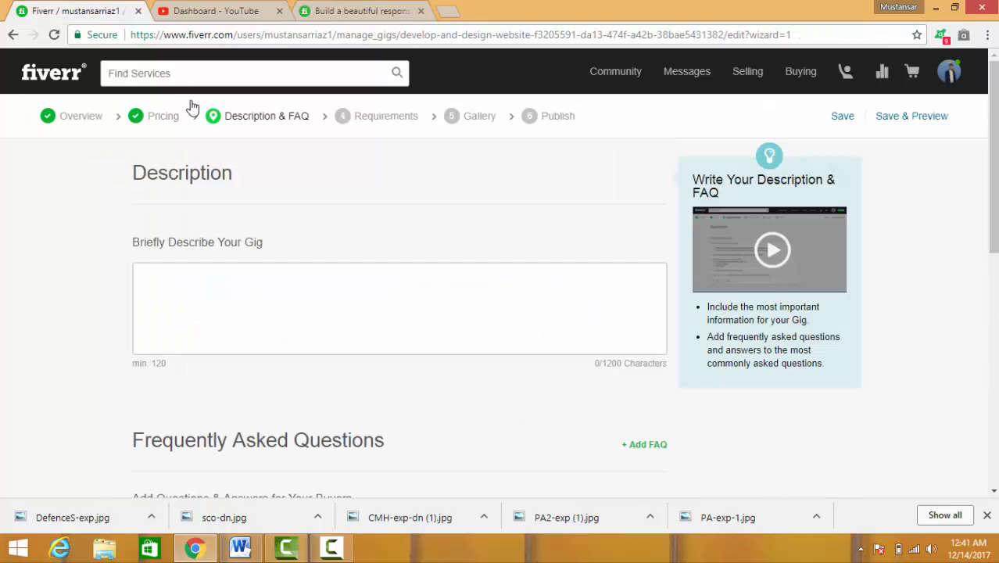
left_click(382, 302)
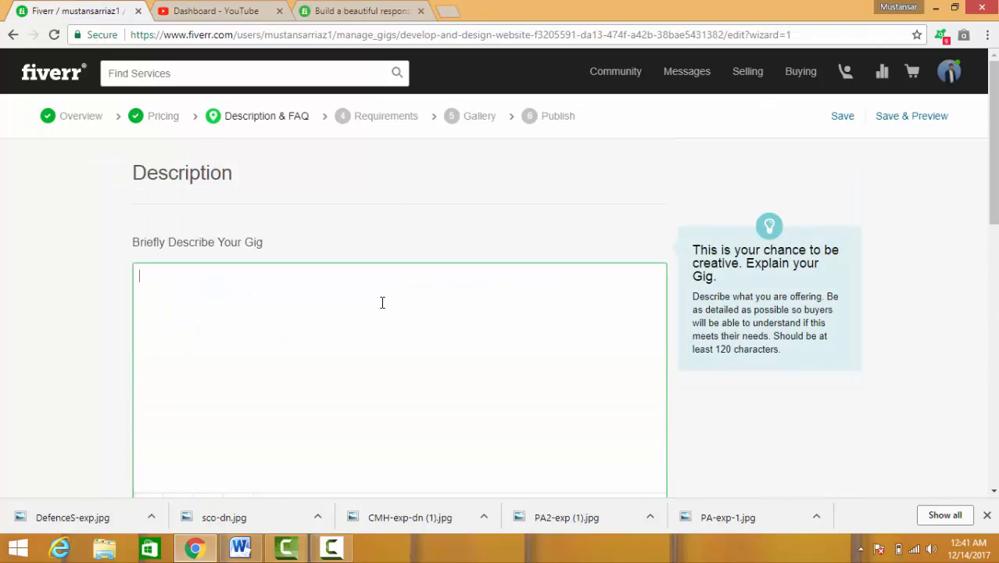
left_click(376, 14)
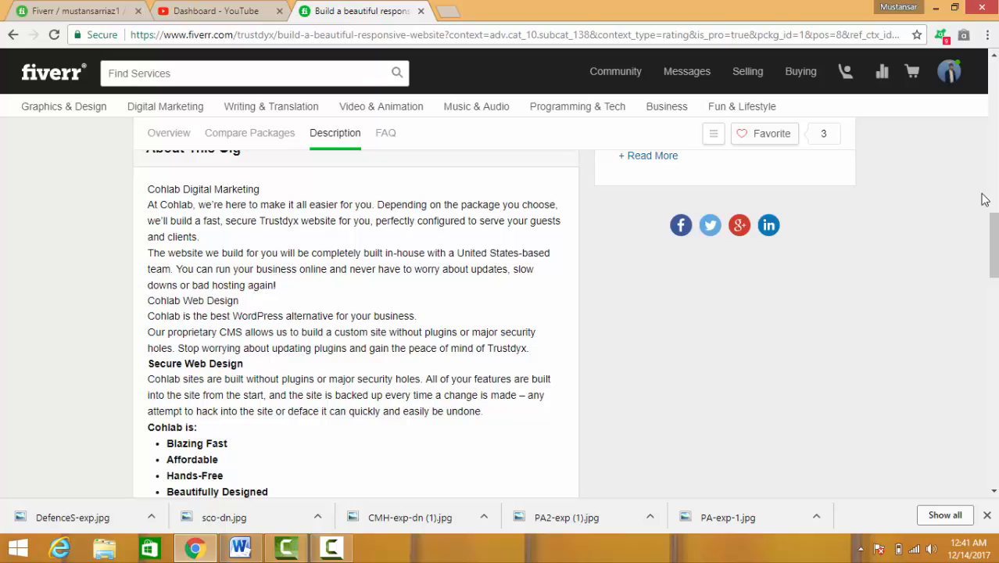
left_click_drag(996, 234, 994, 98)
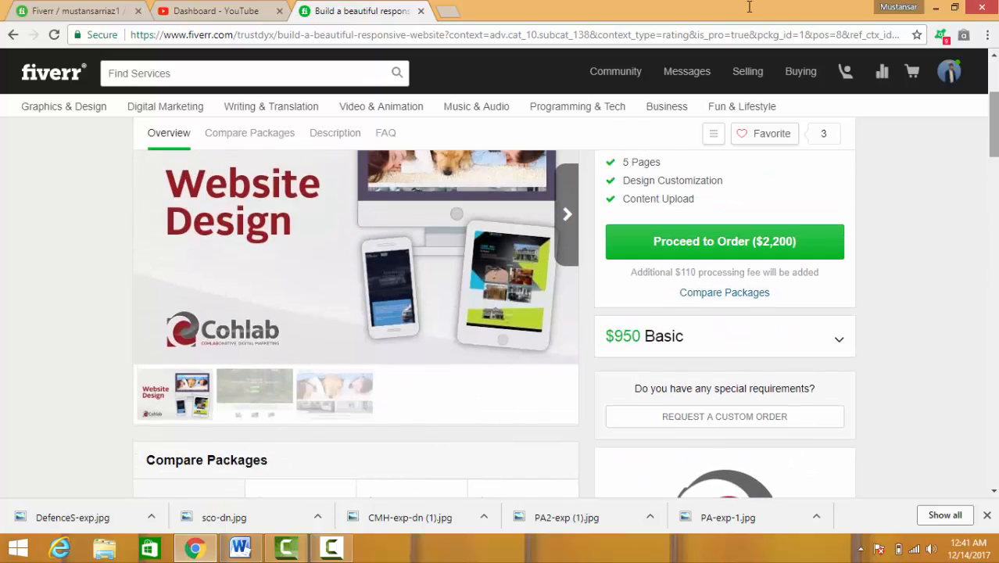
left_click(12, 36)
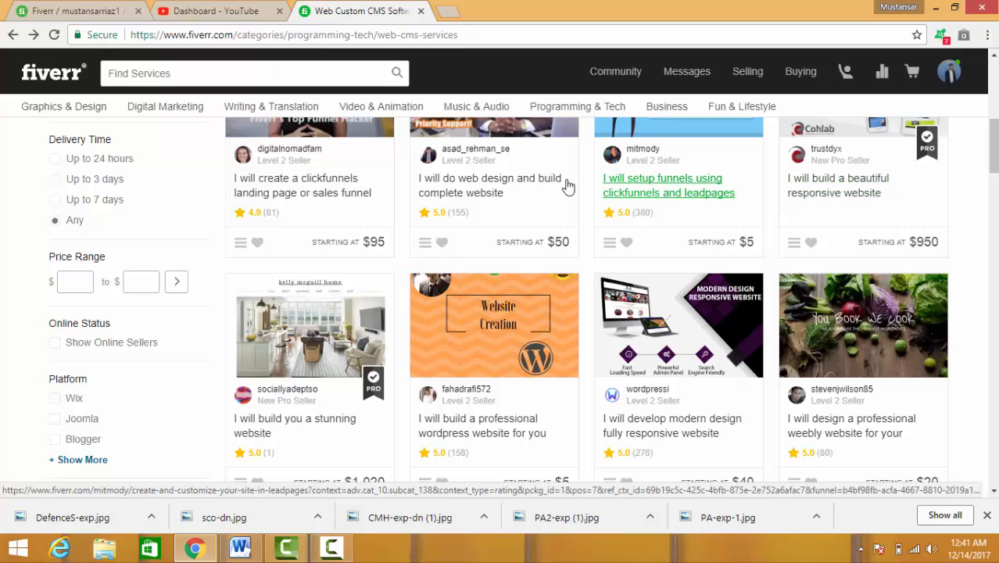
Copy the About This Gig text from the 'web design and build complete website' gig.
left_click(495, 190)
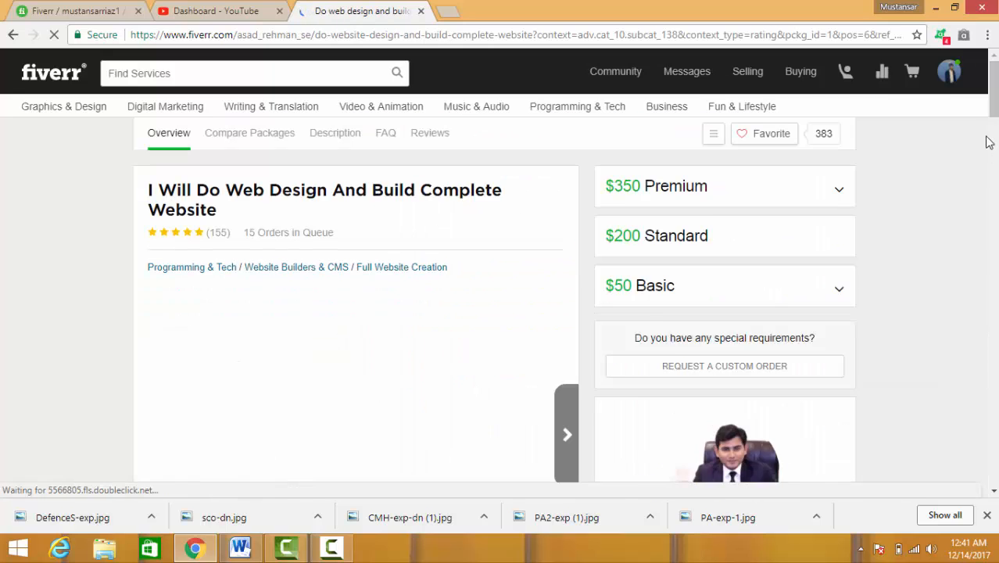
scroll(995, 109, "down", 10)
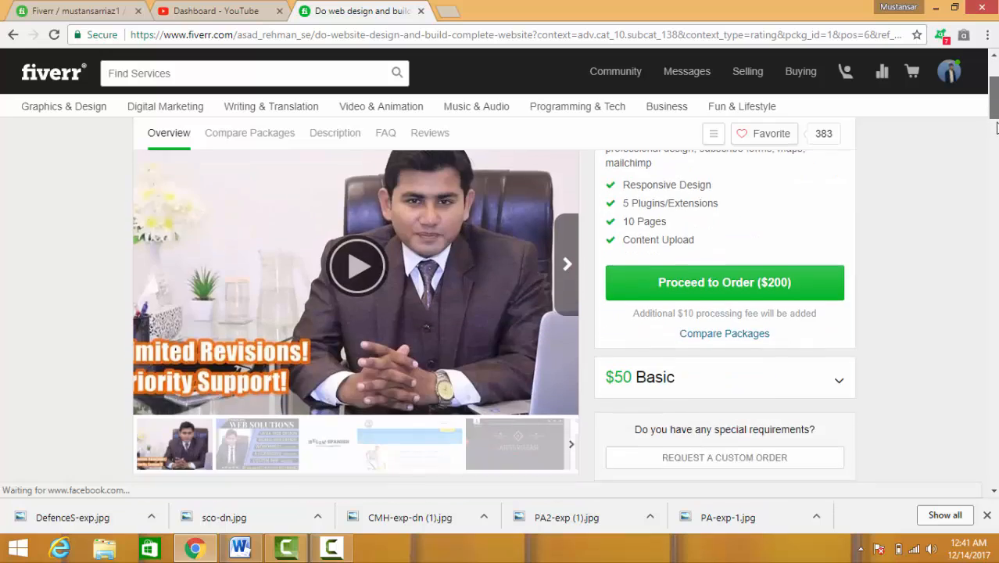
scroll(566, 325, "down", 7)
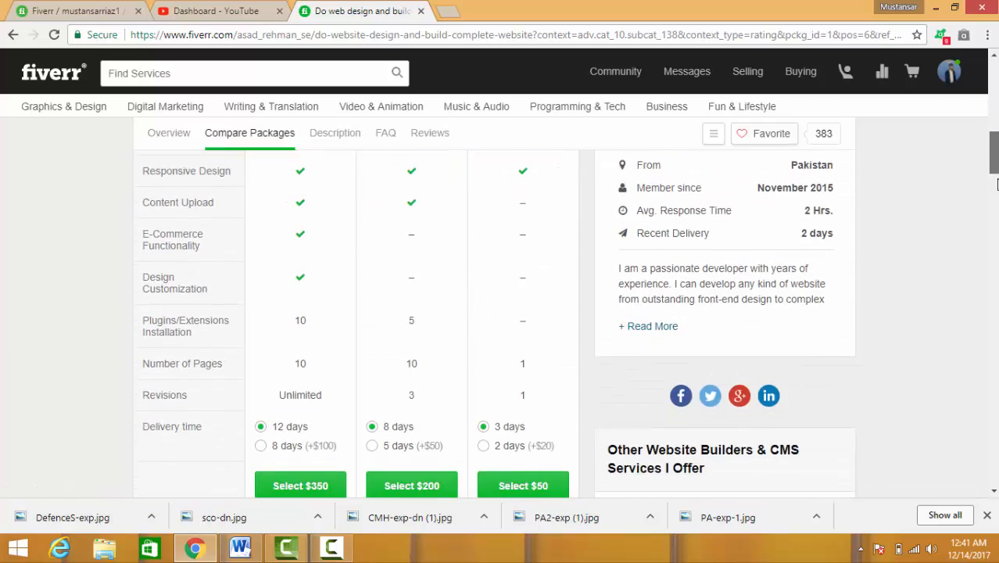
scroll(566, 325, "down", 4)
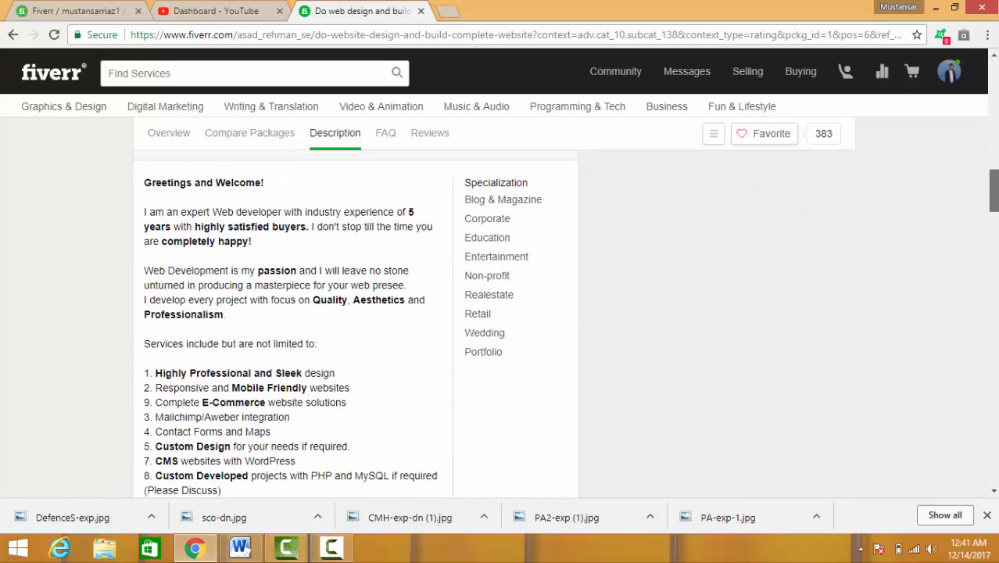
scroll(566, 326, "down", 2)
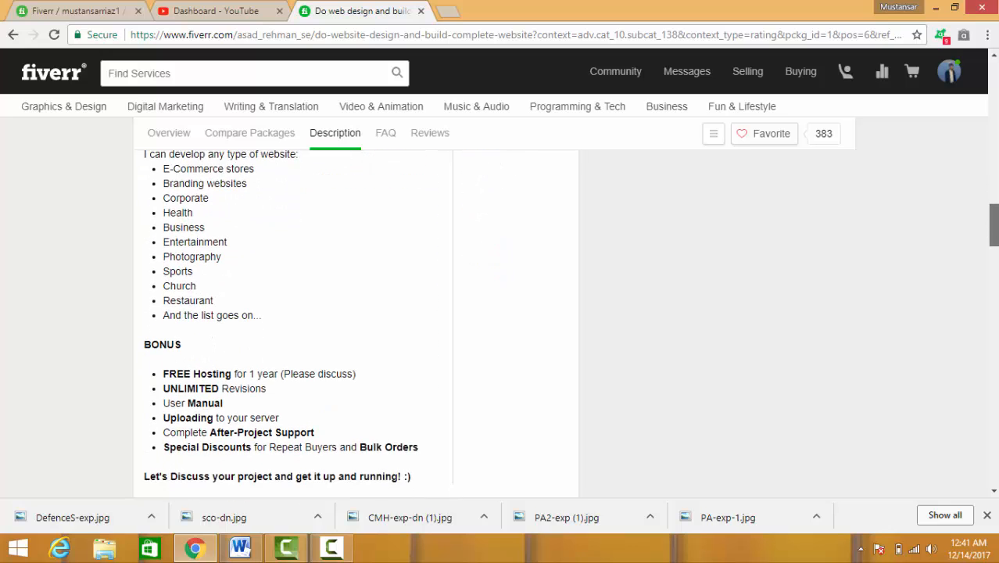
scroll(565, 325, "up", 8)
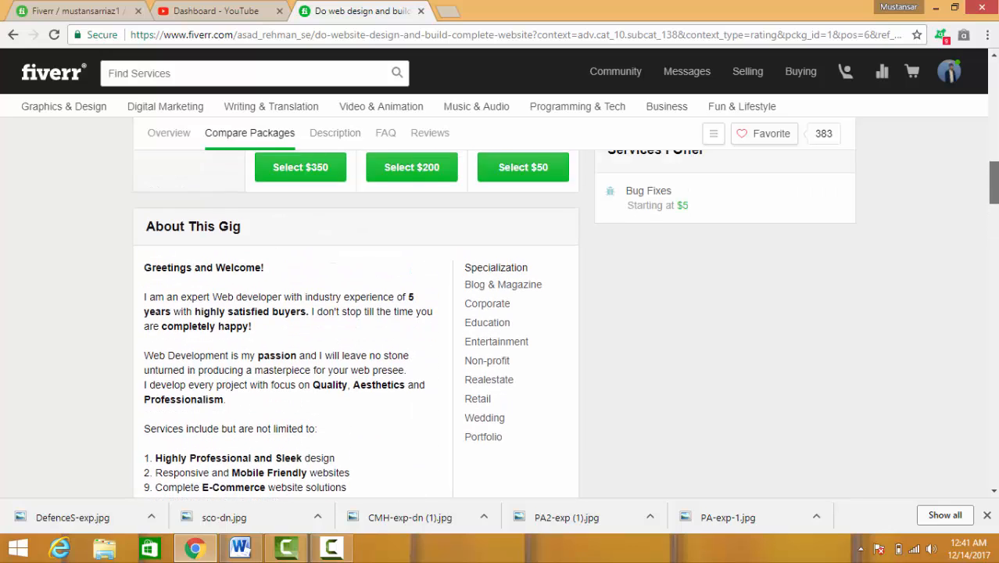
scroll(566, 325, "down", 1)
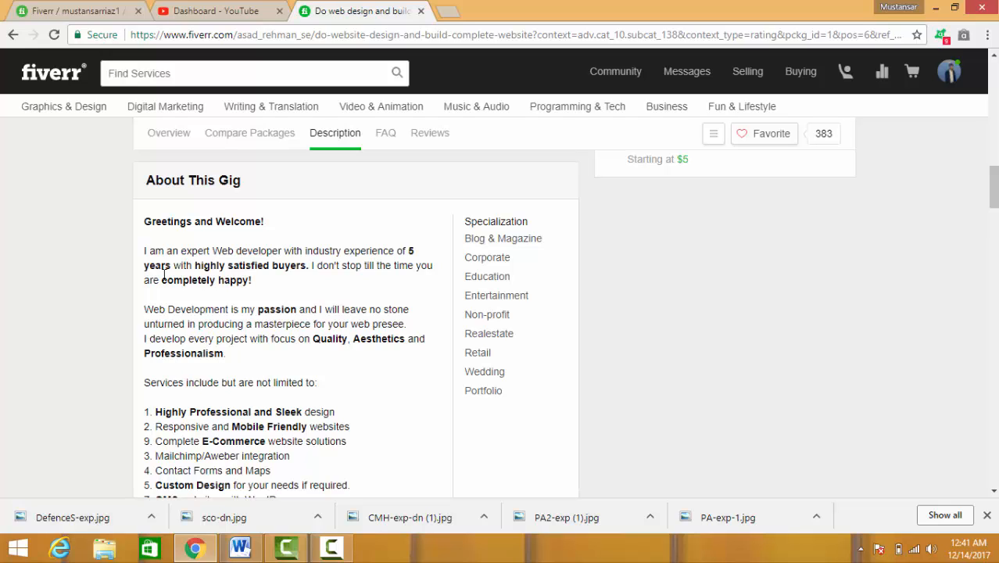
left_click_drag(146, 219, 336, 436)
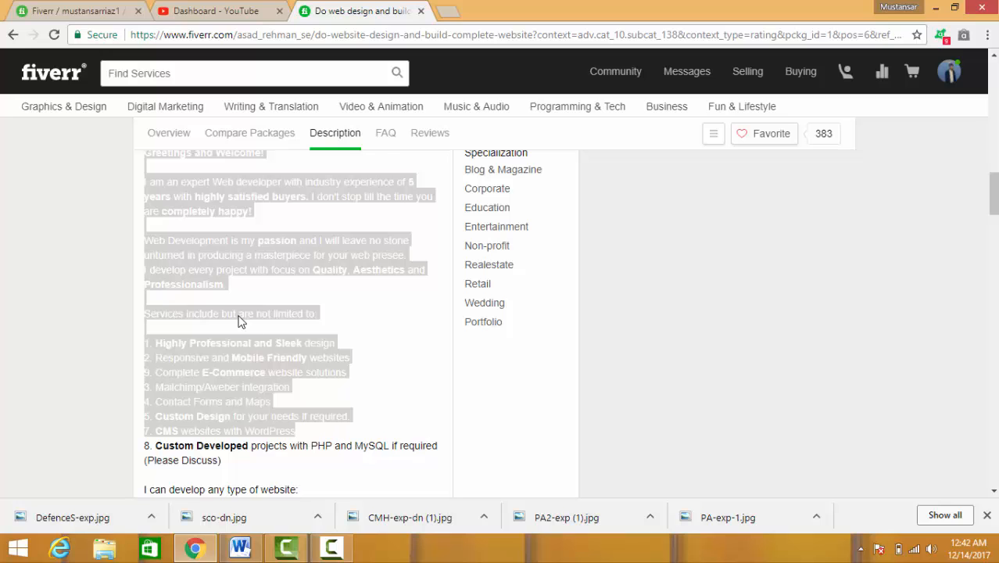
left_click(98, 11)
Paste the copied 775-character web developer pitch into the gig description and review it.
left_click(203, 320)
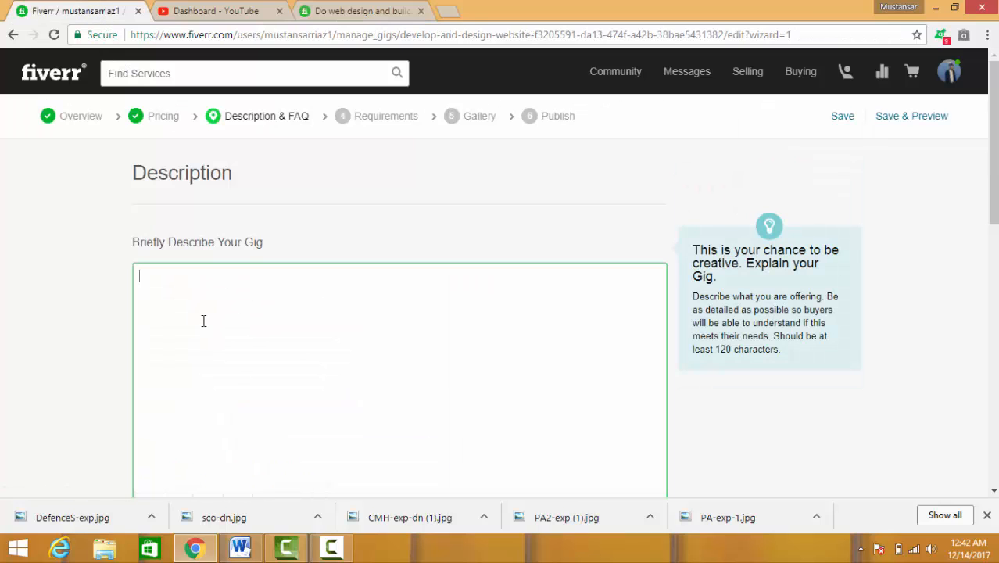
key("ctrl+v")
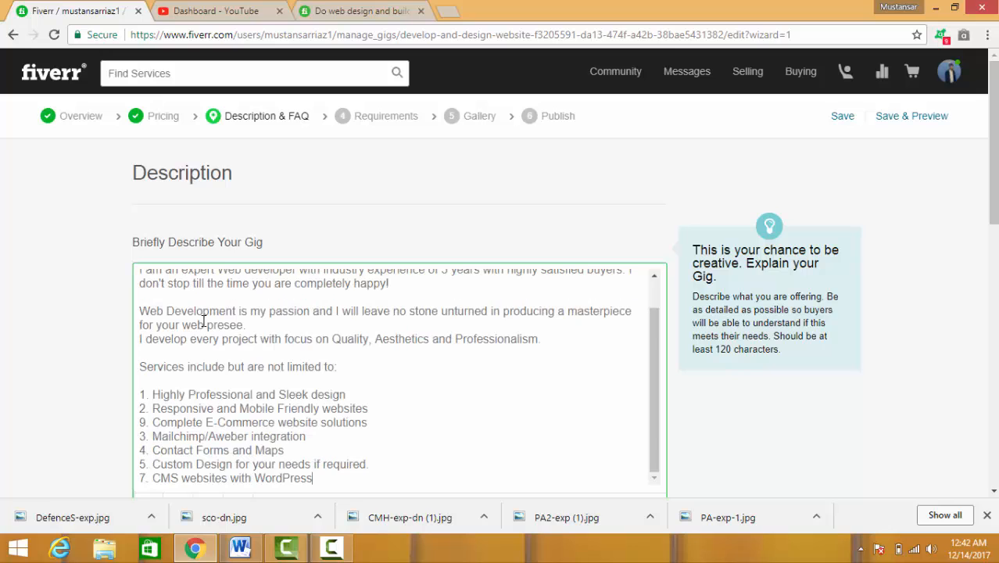
left_click(655, 276)
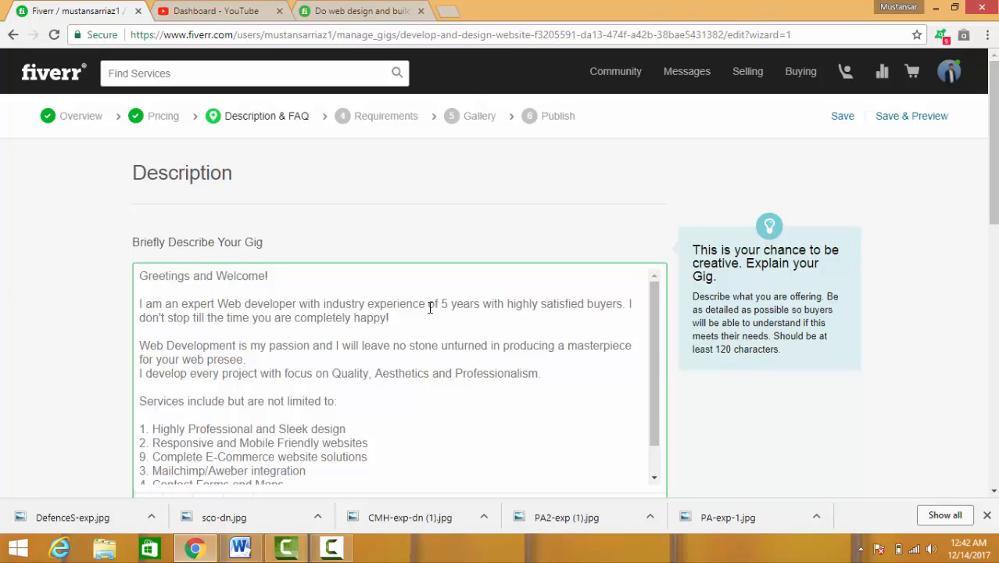
left_click(992, 490)
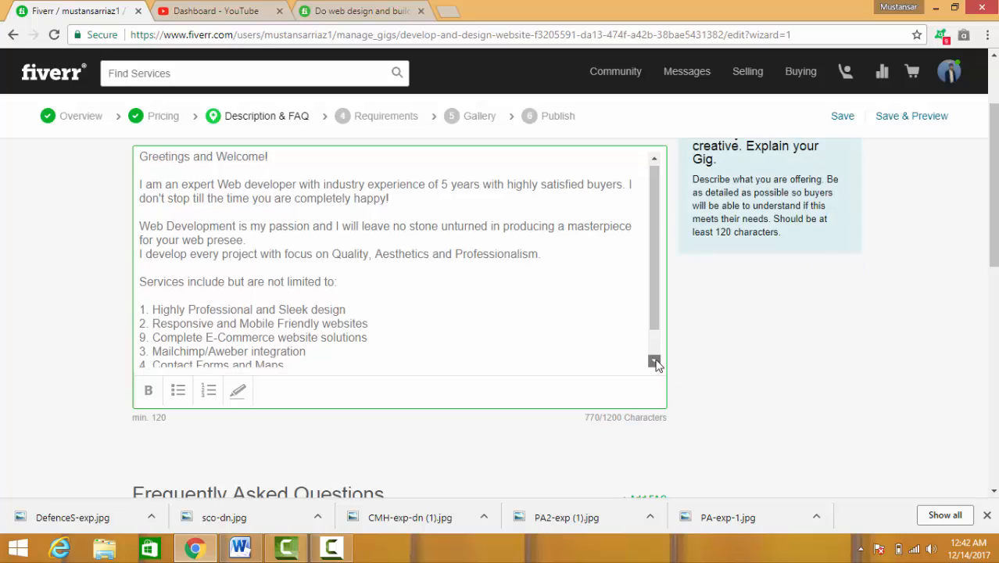
left_click(654, 362)
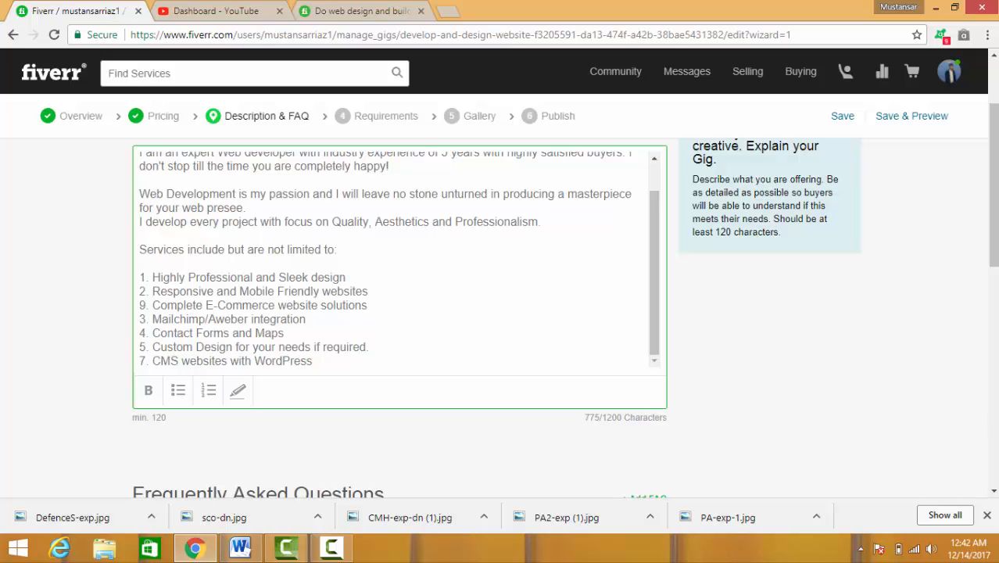
left_click(993, 490)
scroll(993, 491, "down", 3)
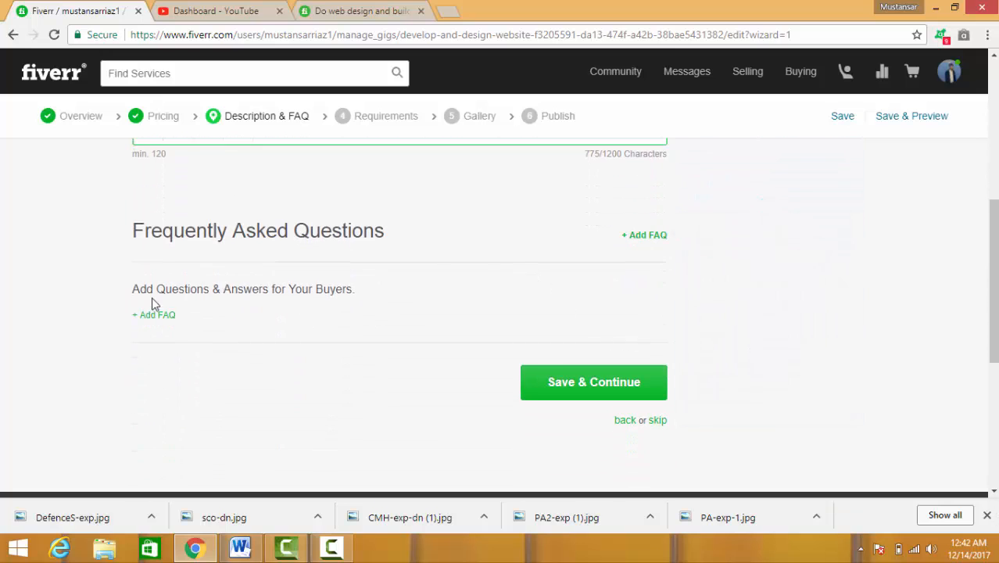
Add FAQ 'Have you any refernce site or materials.' answered 'plz provide complete details.' and save.
left_click(156, 316)
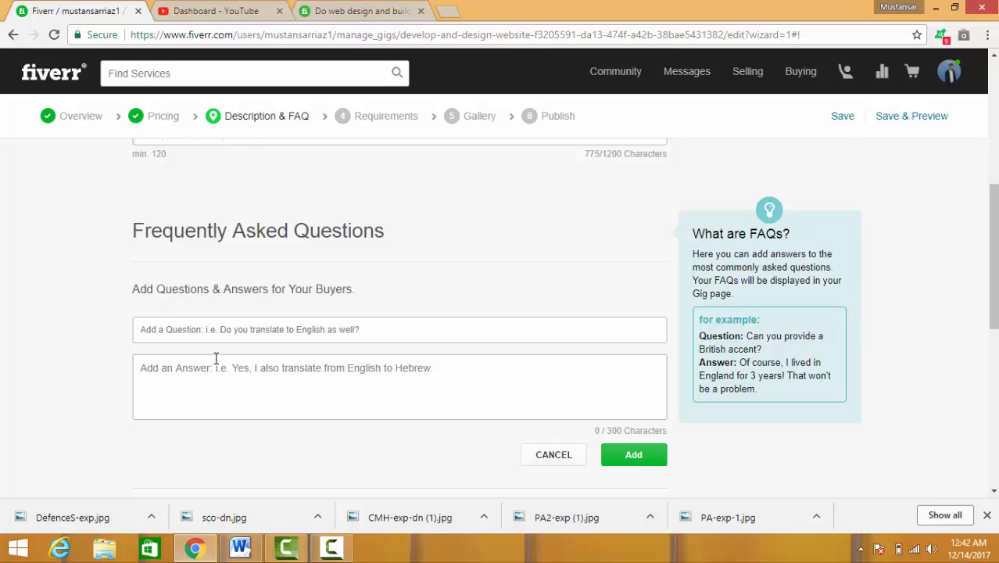
left_click(634, 459)
left_click(439, 375)
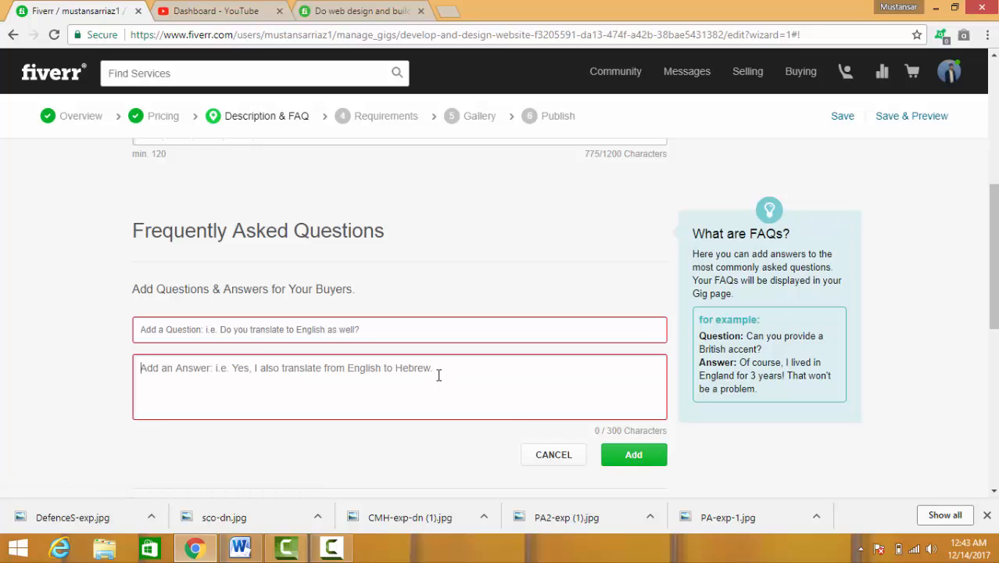
type("plz ")
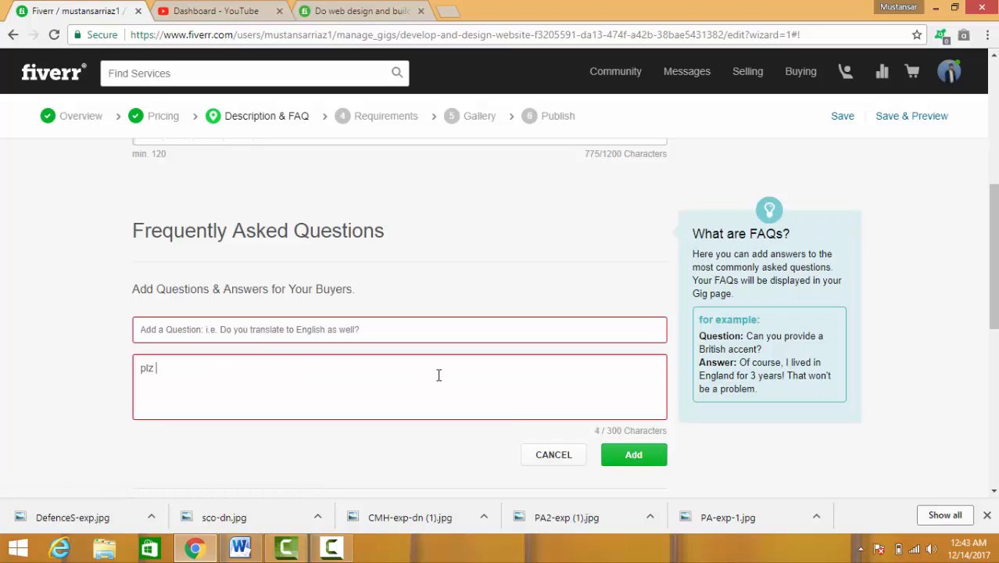
type("provide complete d")
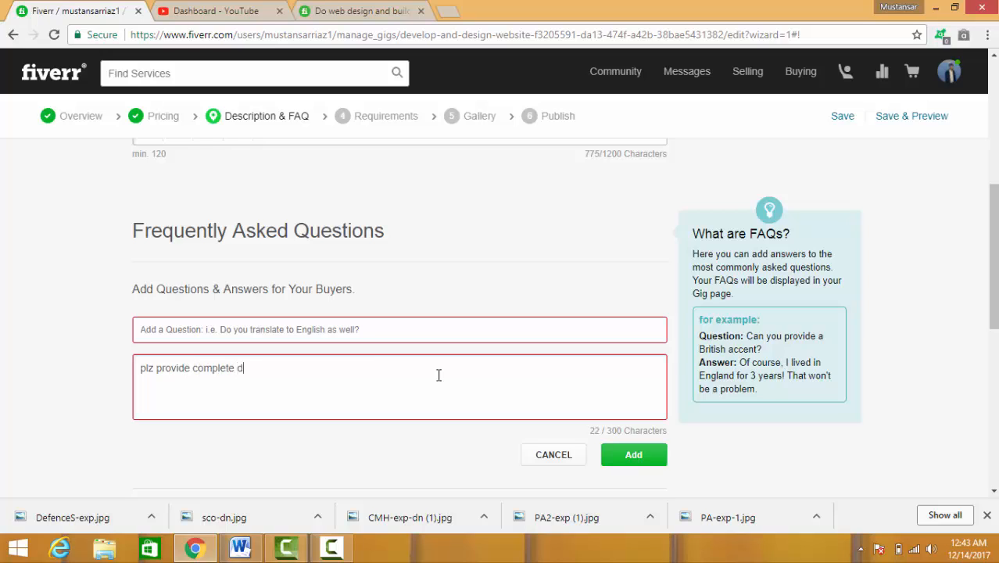
type("etails.")
left_click(630, 460)
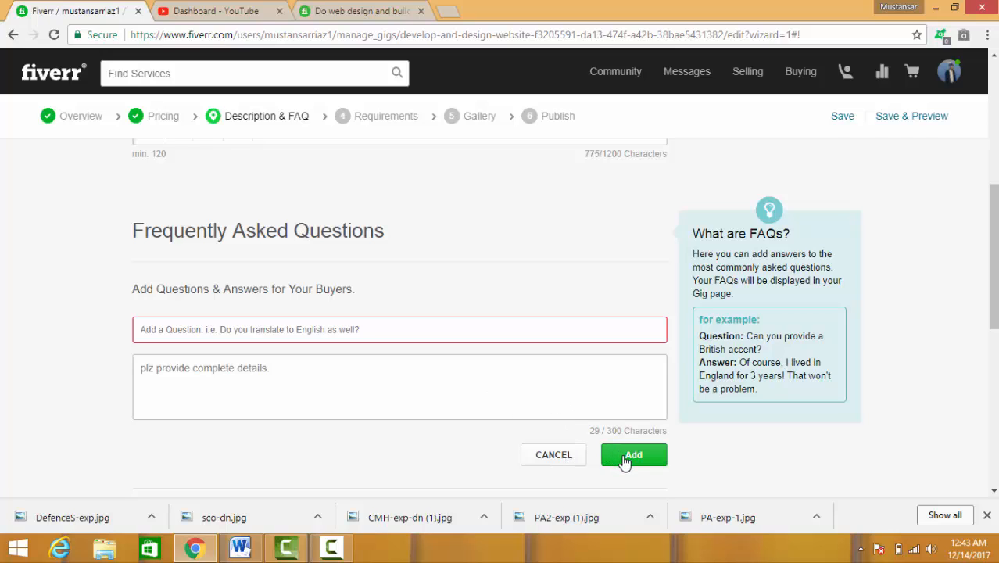
left_click(352, 329)
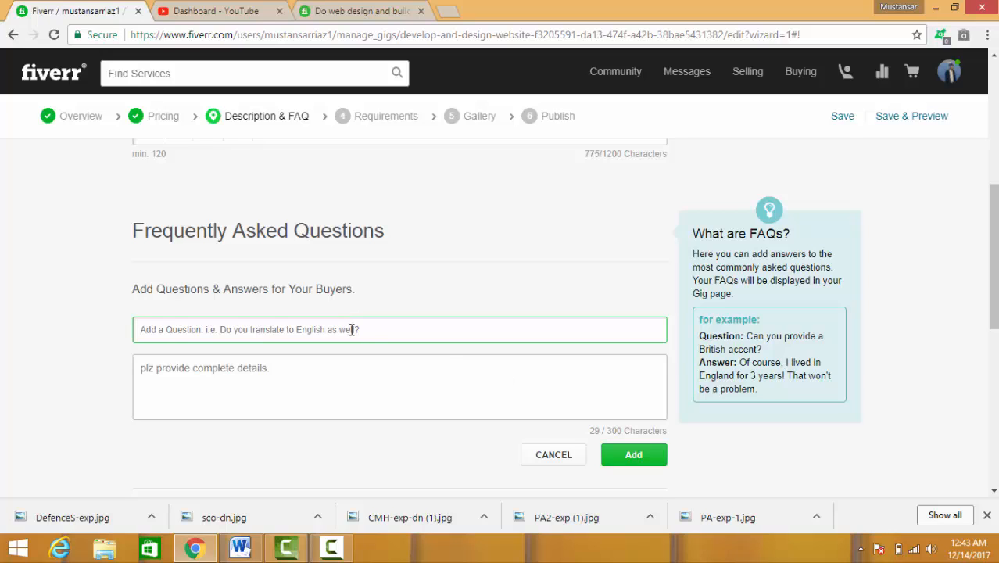
type("Have")
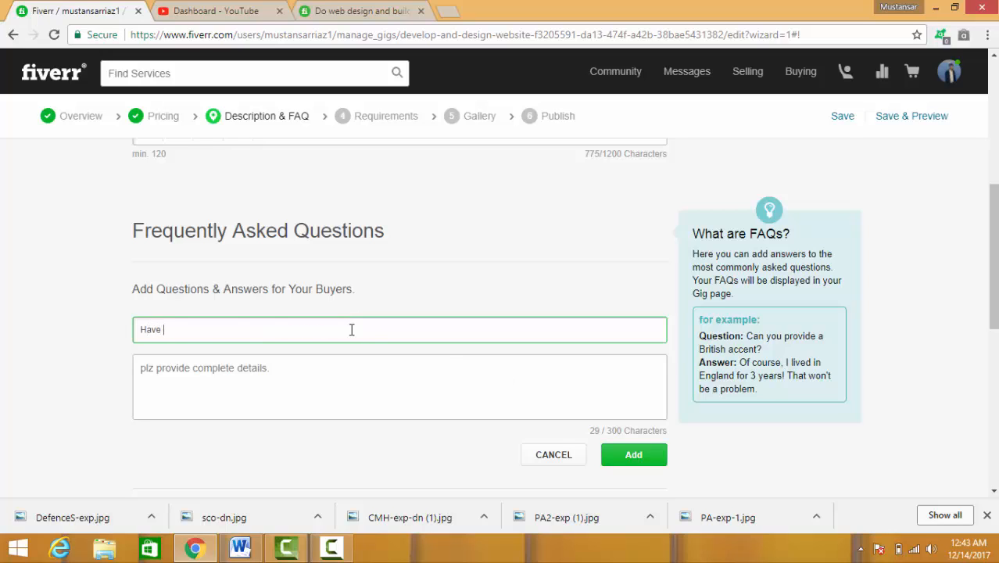
type(" you any refernce site ot")
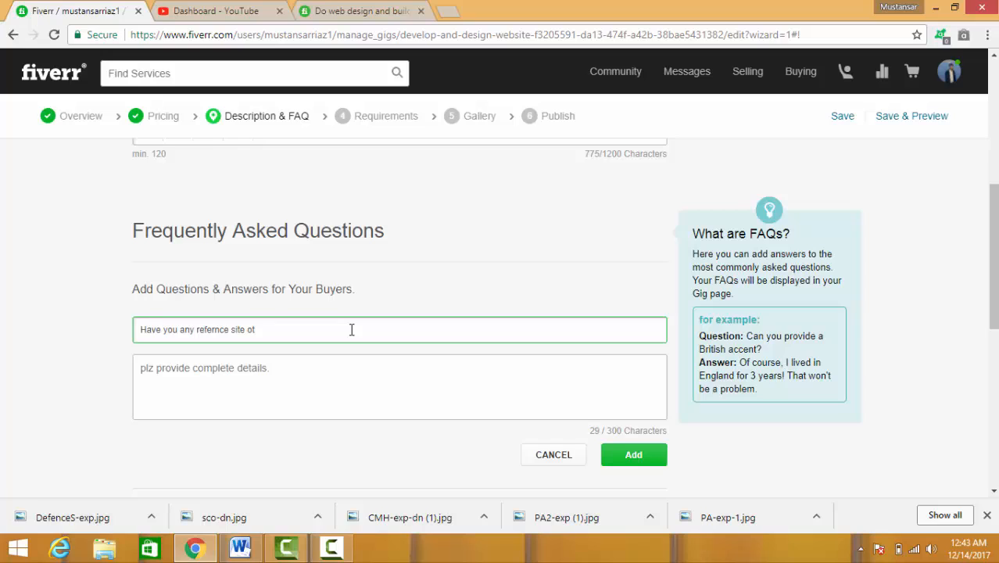
key("BackSpace")
type("r materials.")
left_click(630, 456)
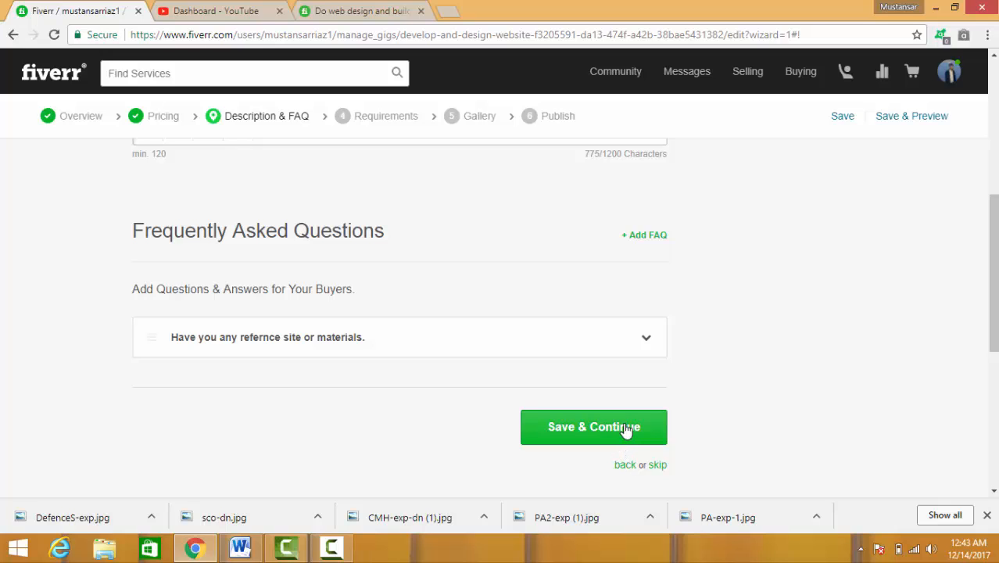
left_click(625, 428)
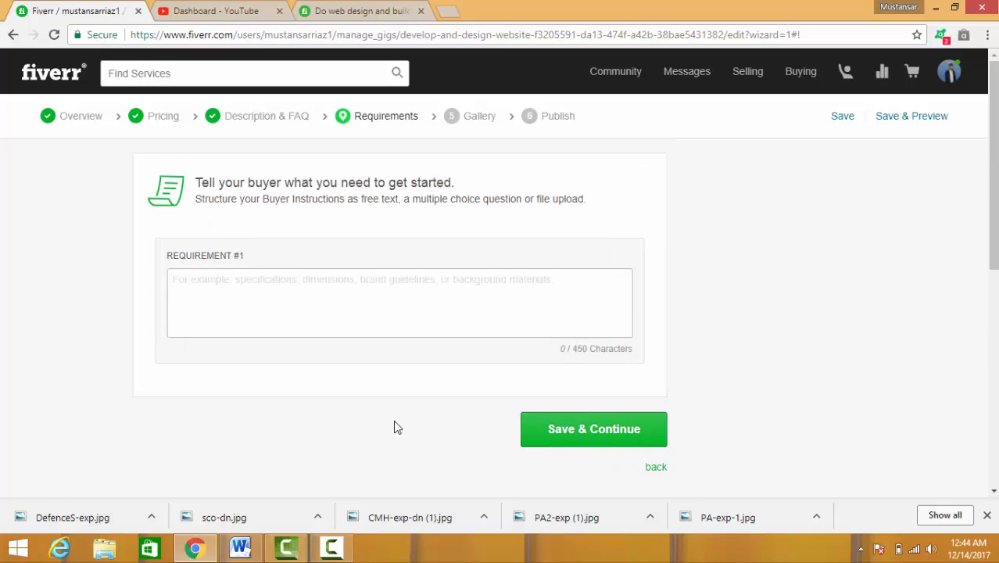
Add Requirement #1 'please fill out all requirements.' and save the Requirements step.
left_click(350, 310)
type("p")
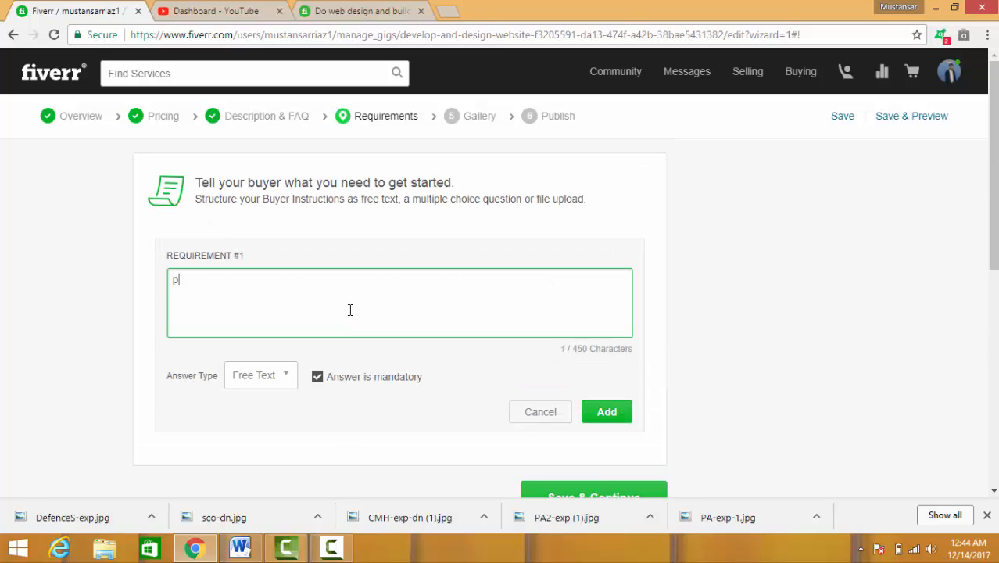
type("lease fill out all re")
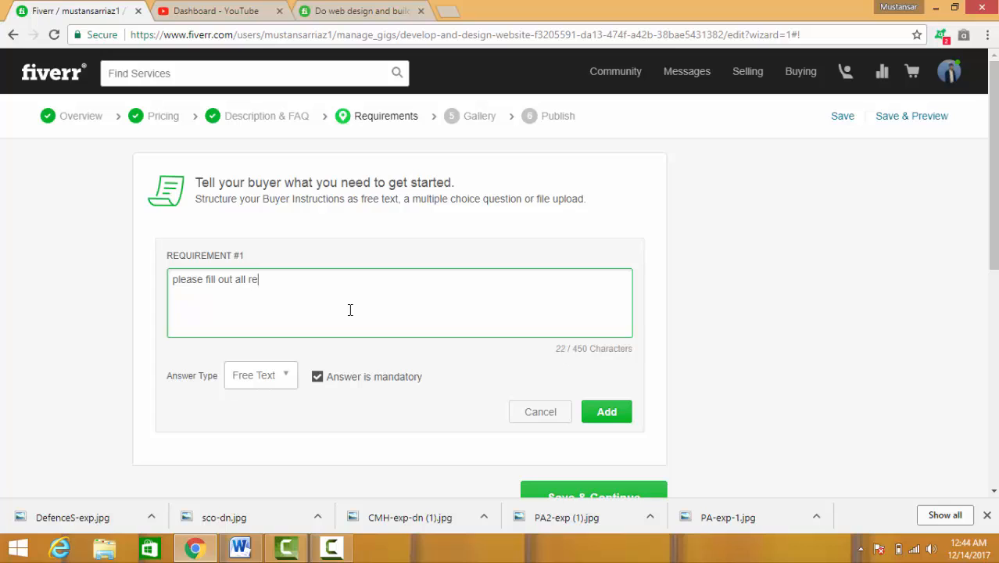
type("quirements.")
left_click(607, 411)
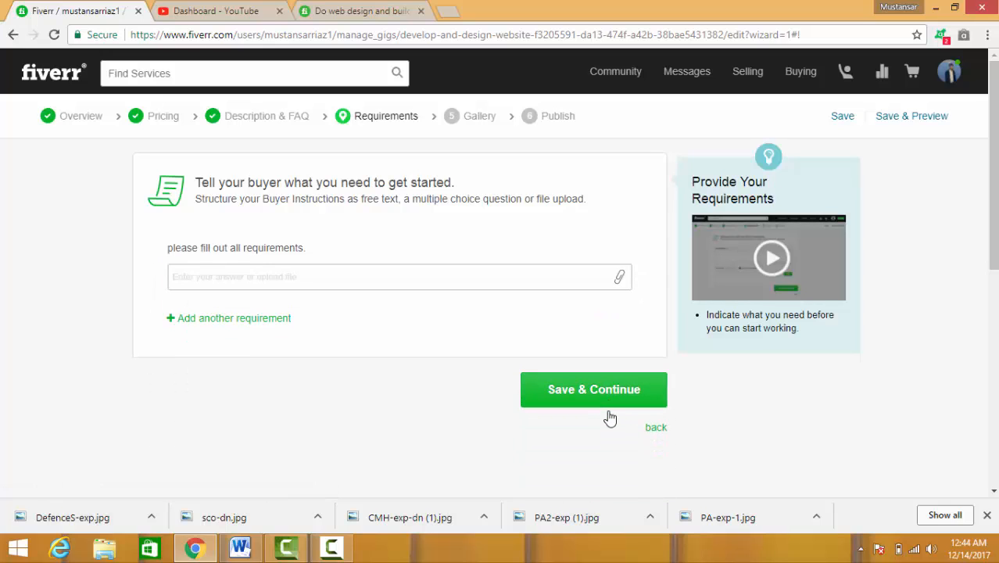
left_click(603, 401)
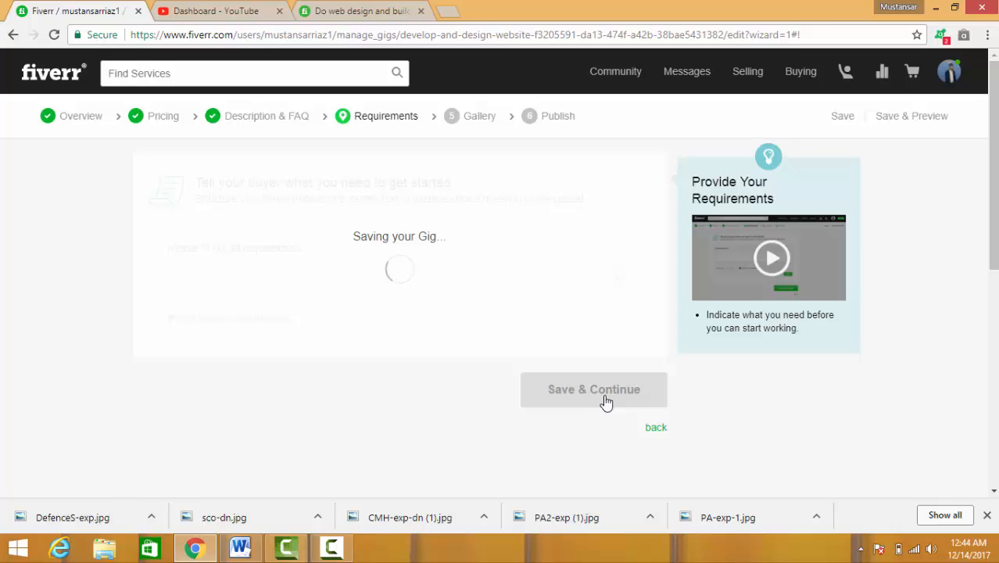
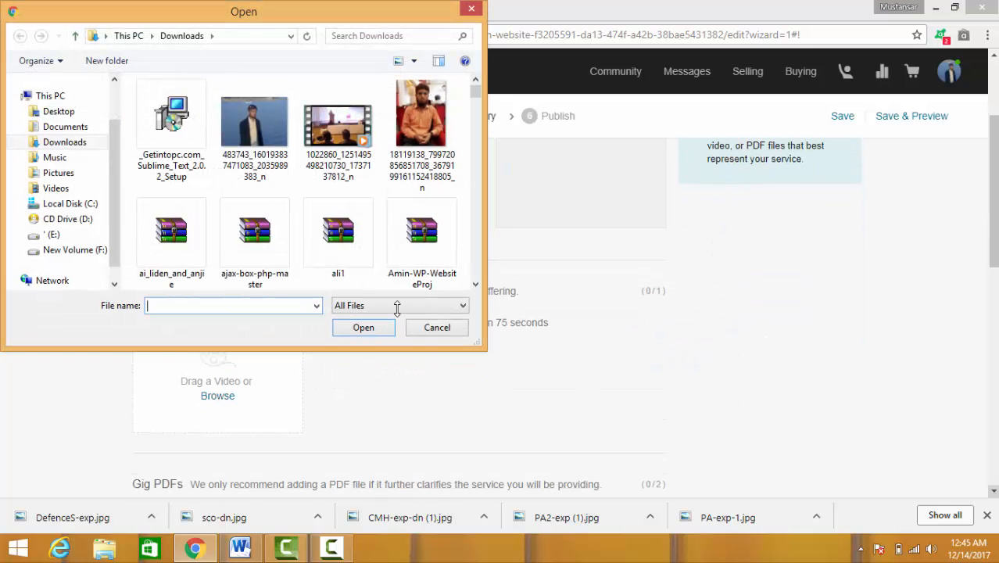
Dismiss the open file picker without choosing a file.
left_click(473, 10)
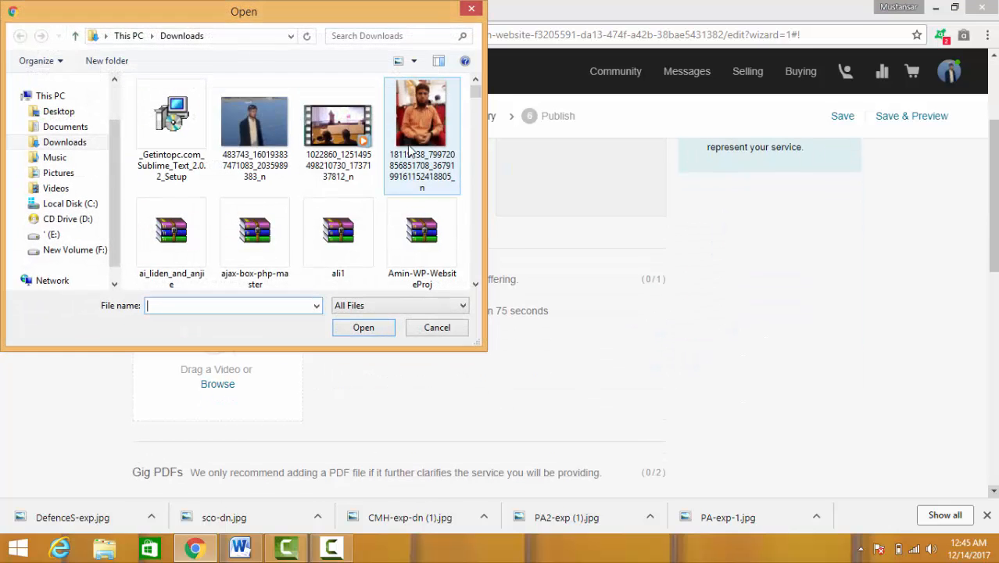
left_click(468, 13)
left_click(470, 11)
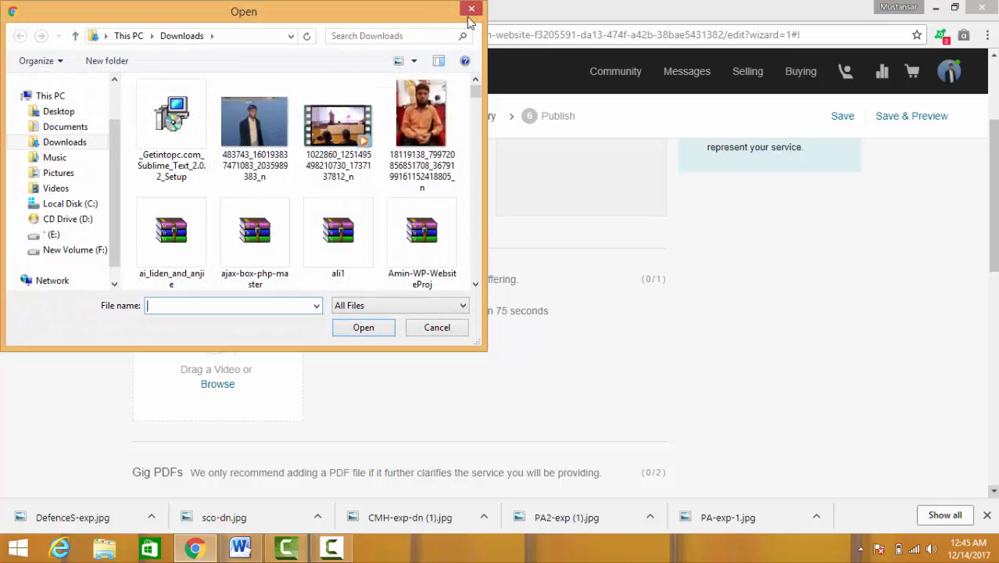
left_click(472, 9)
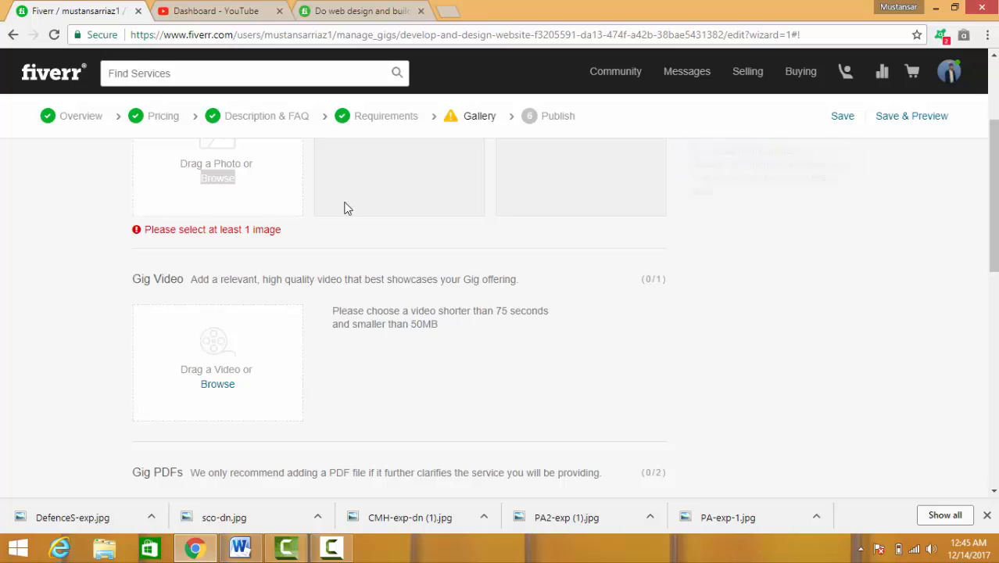
mouse_move(992, 221)
left_mouse_down()
mouse_move(995, 186)
mouse_move(985, 289)
mouse_move(993, 207)
left_mouse_up()
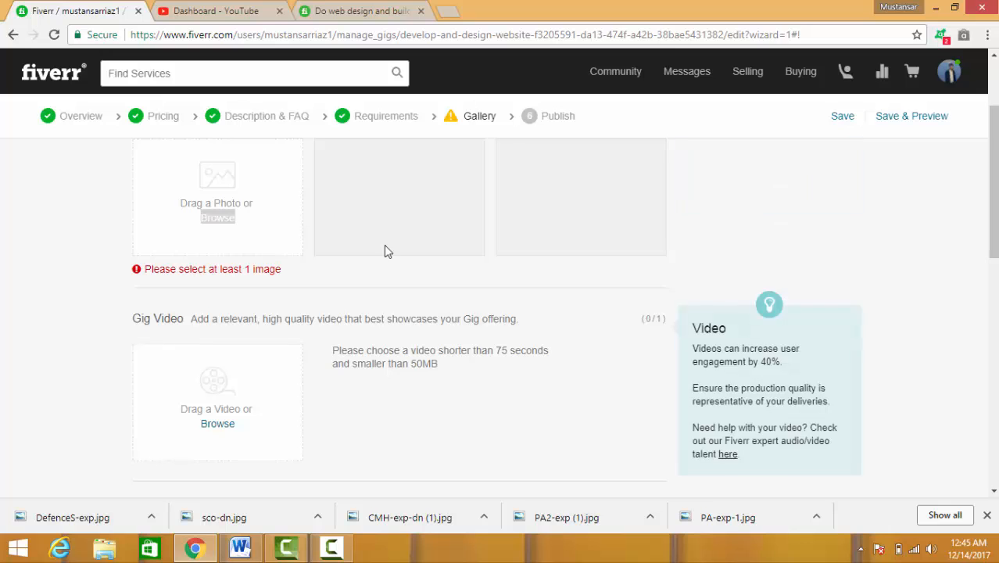
Upload front_page_Sanering from Downloads as the gig's primary gallery photo.
left_click(223, 223)
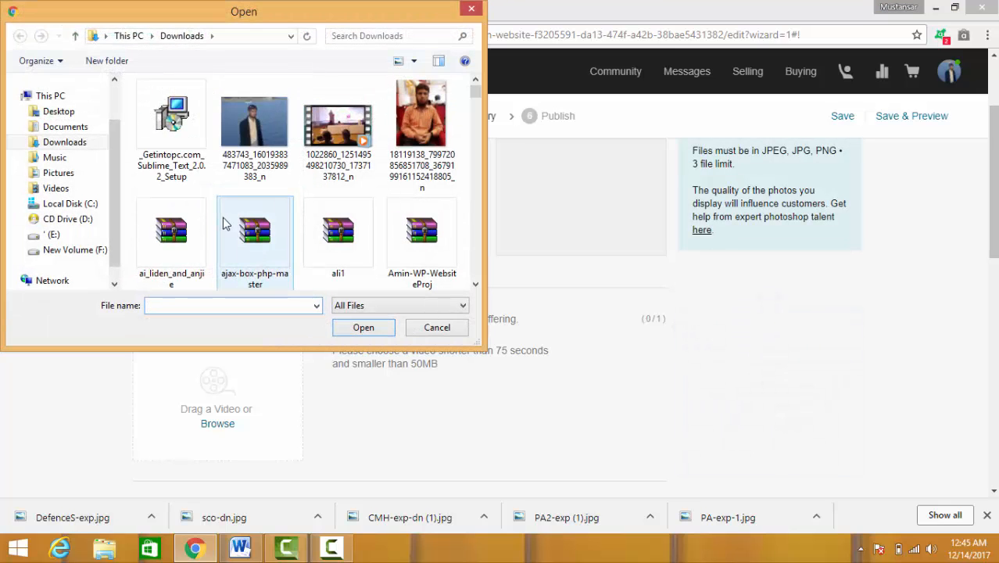
left_click(474, 285)
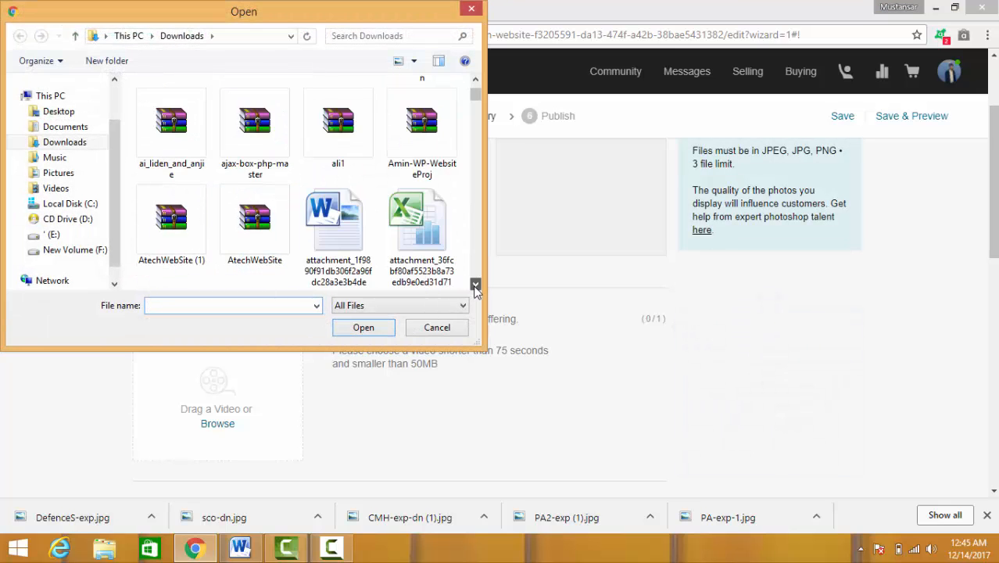
left_click(475, 285)
left_click(475, 285)
left_click(474, 286)
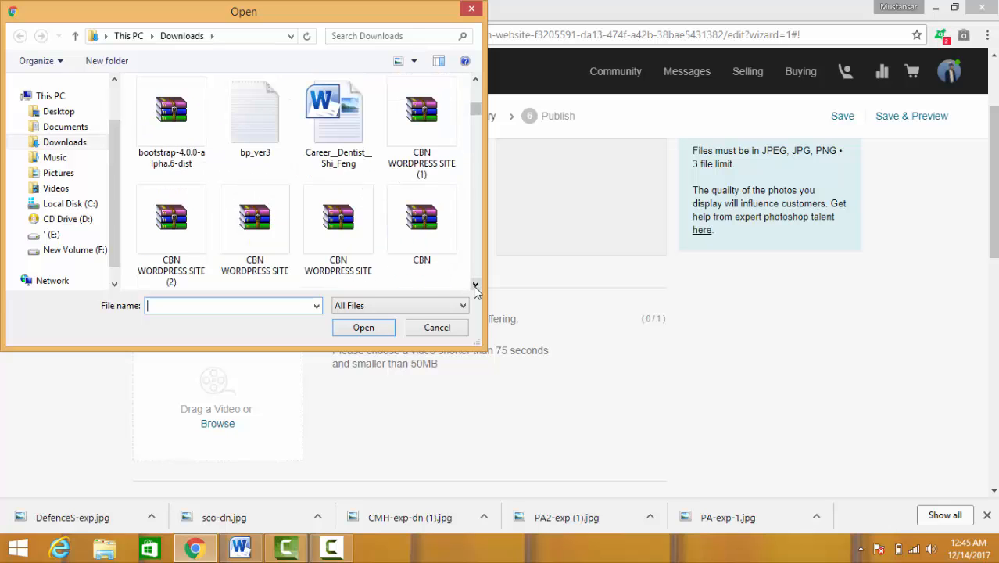
left_click(474, 285)
left_click(474, 285)
left_click(474, 285)
left_click(474, 285)
left_click(474, 285)
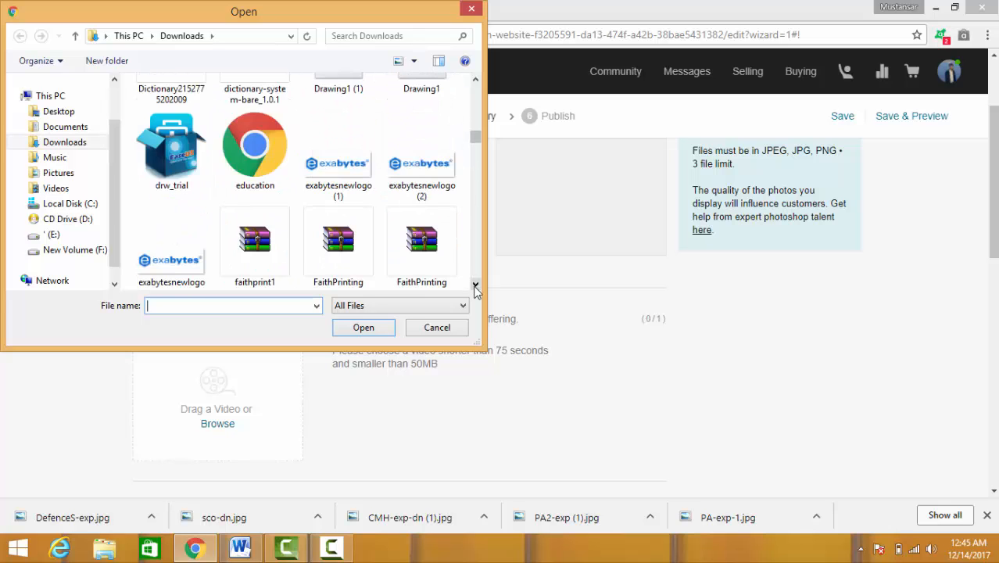
left_click(474, 285)
left_click(474, 285)
left_click(474, 285)
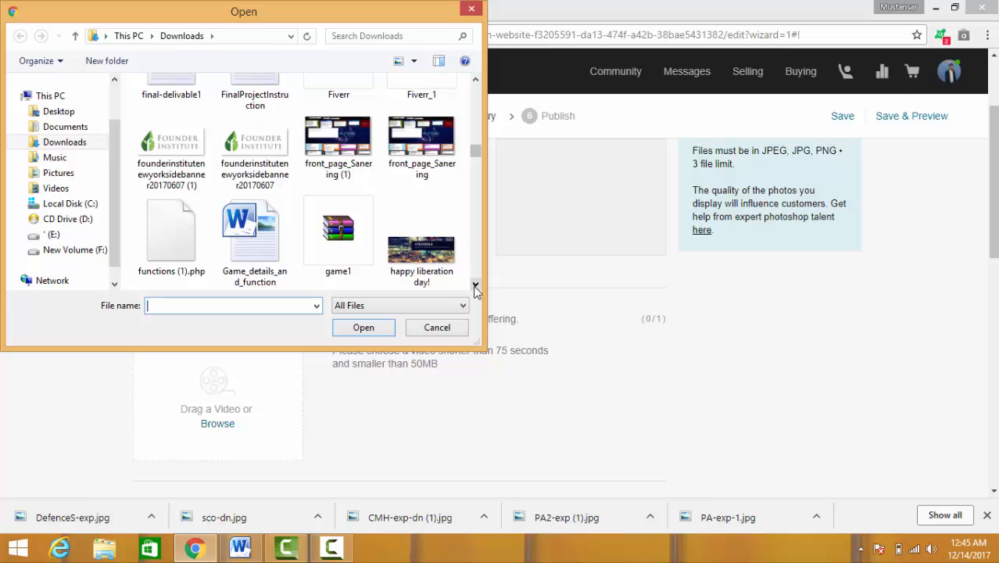
left_click(422, 147)
left_click(374, 328)
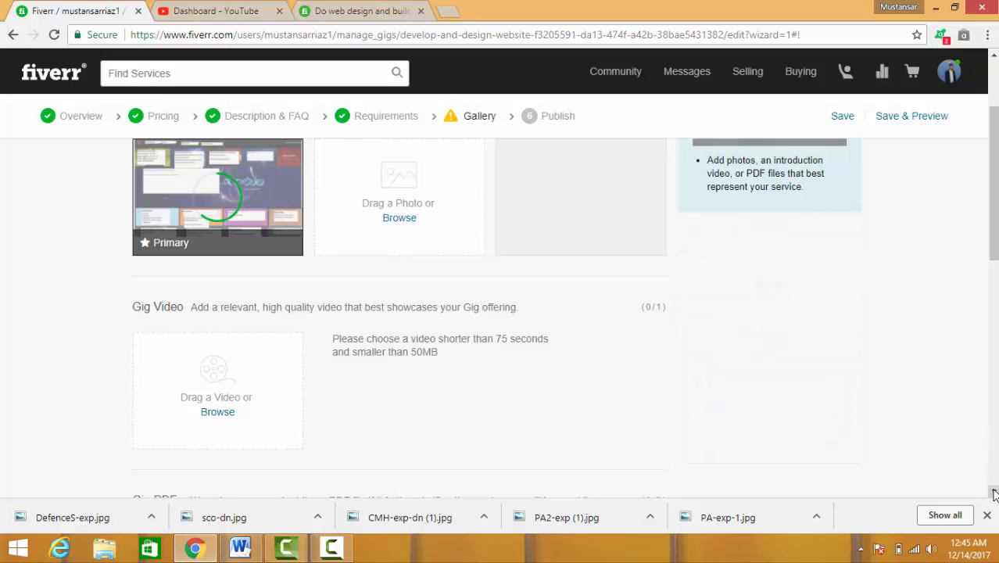
Save the Gallery step and continue to the Publish step via Verify Now.
scroll(993, 492, "down", 5)
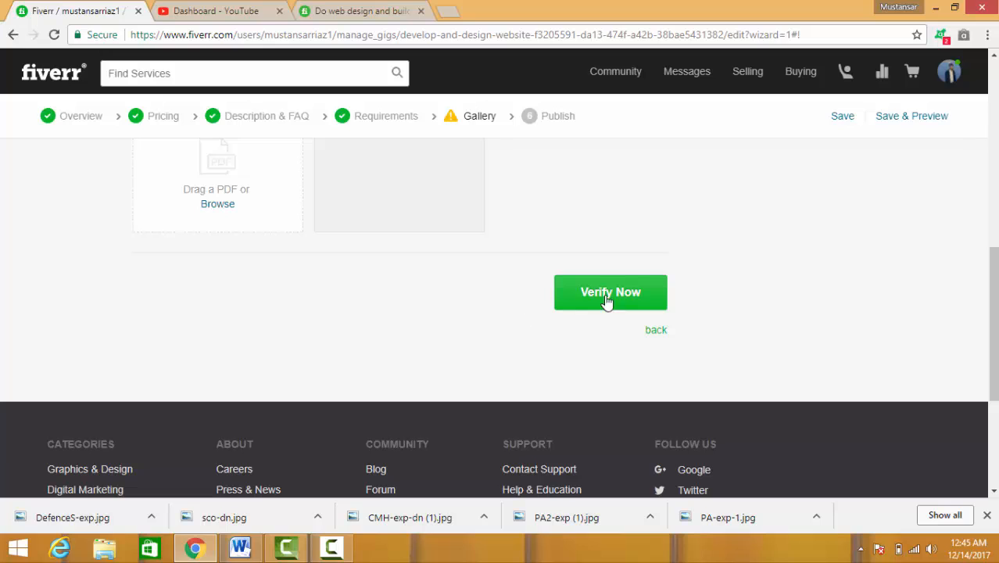
left_click(607, 301)
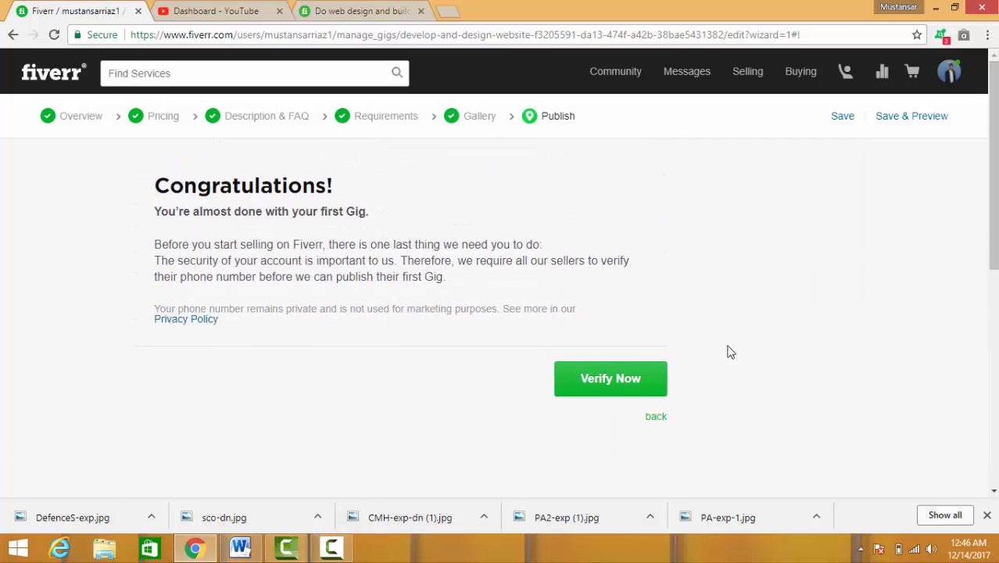
Enter the phone number, request an SMS code, and submit the received verification code.
left_click(608, 393)
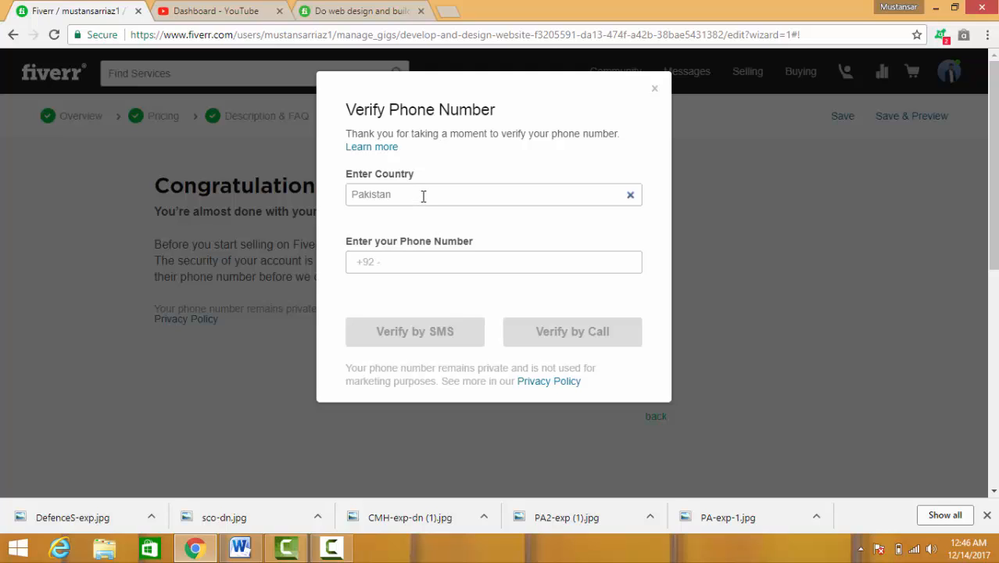
left_click(400, 266)
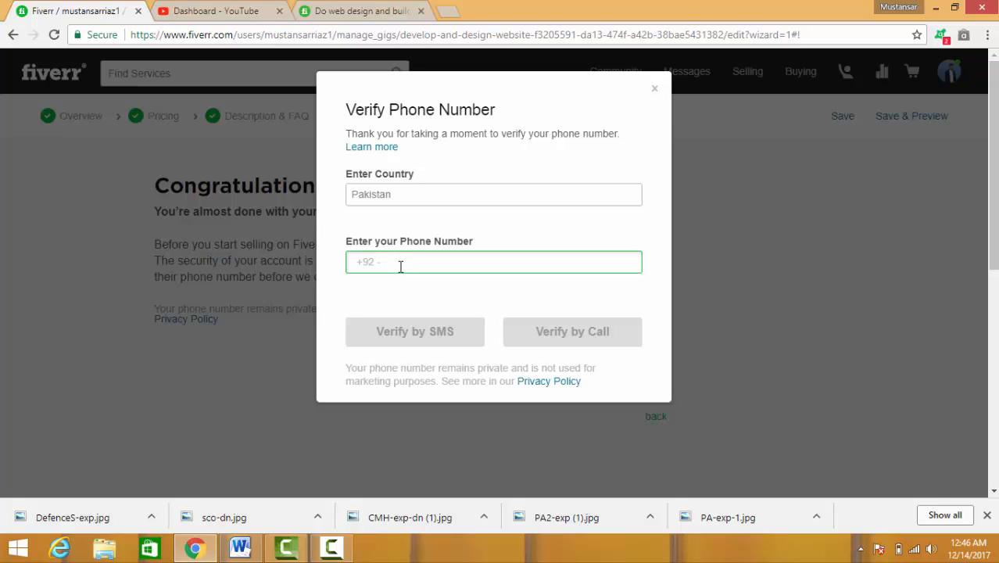
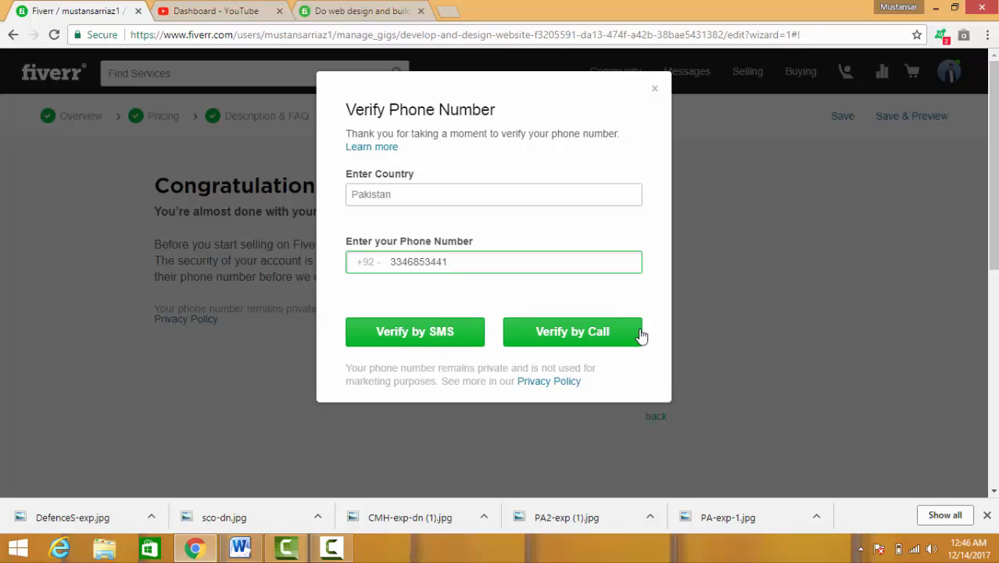
left_click(421, 336)
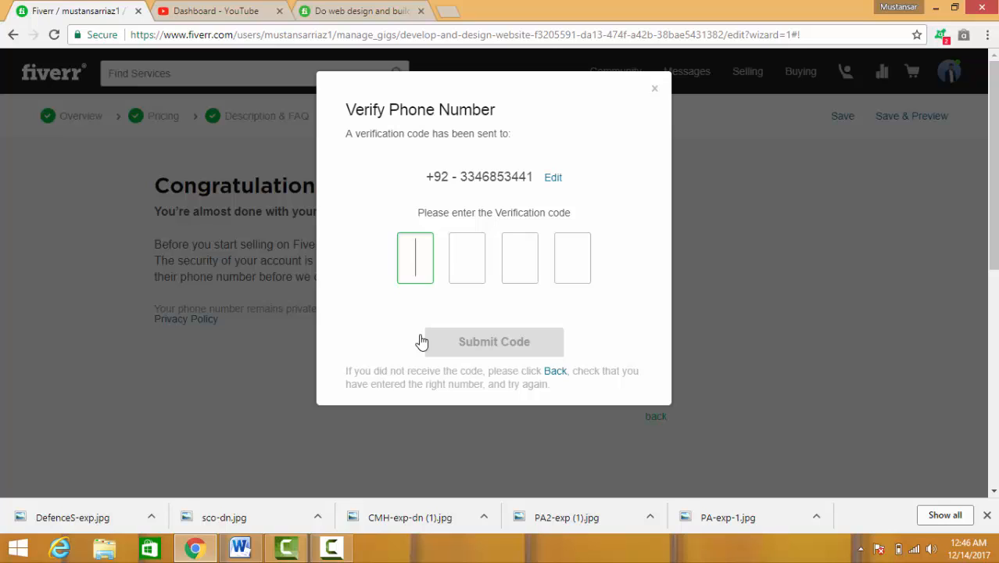
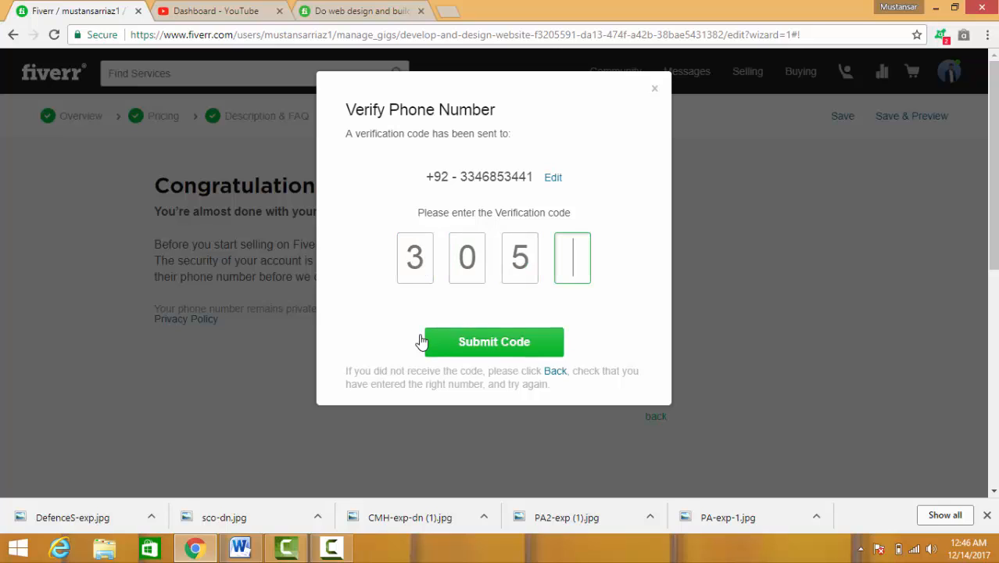
left_click(516, 346)
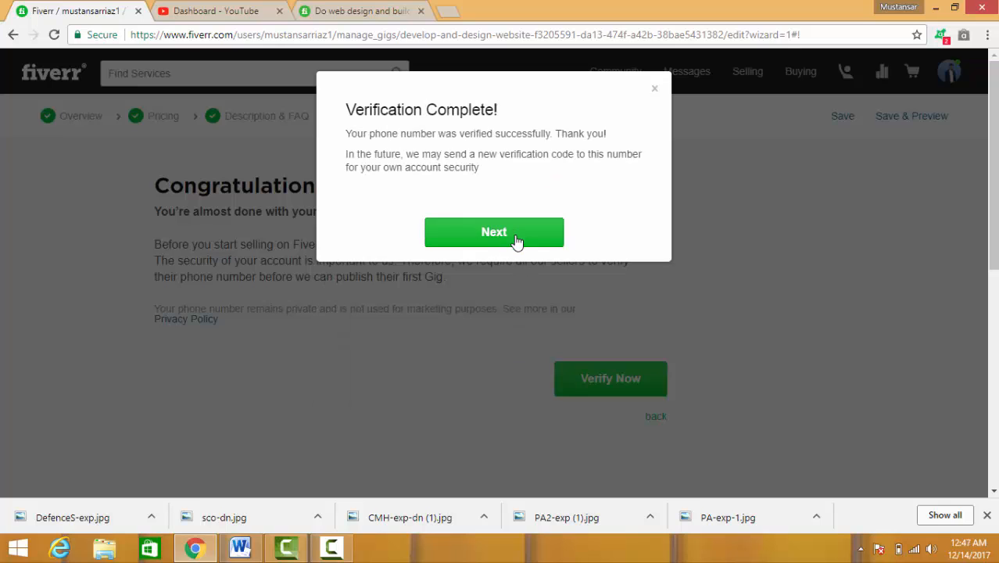
Set the security question 'What was the name of your first pet?' with an answer and finish.
left_click(517, 237)
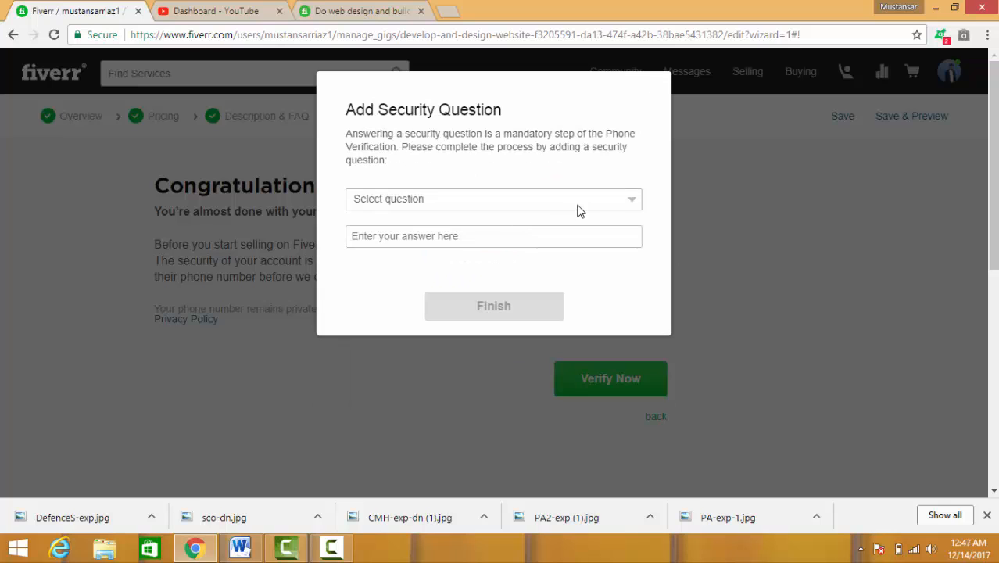
left_click(613, 204)
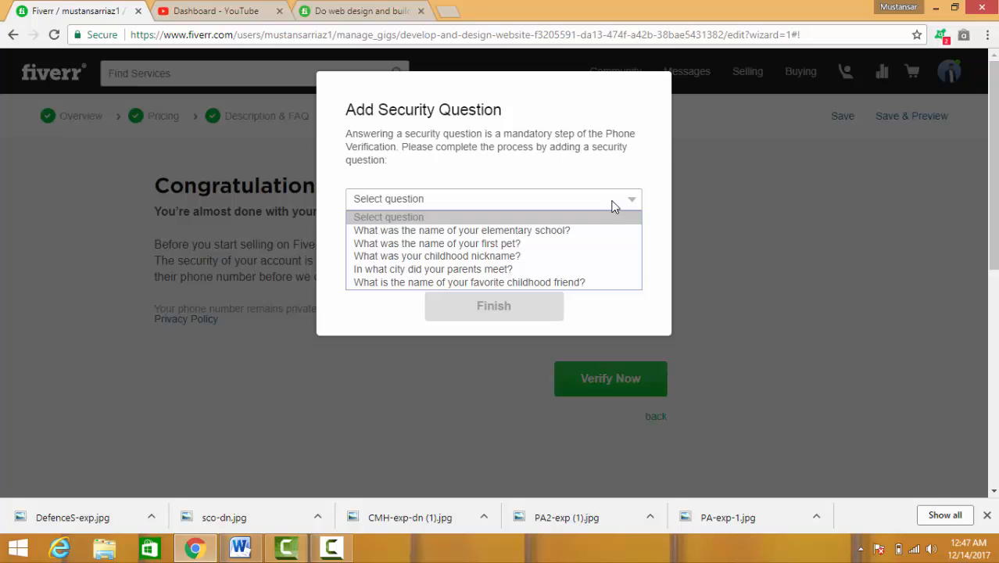
left_click(551, 243)
left_click(550, 240)
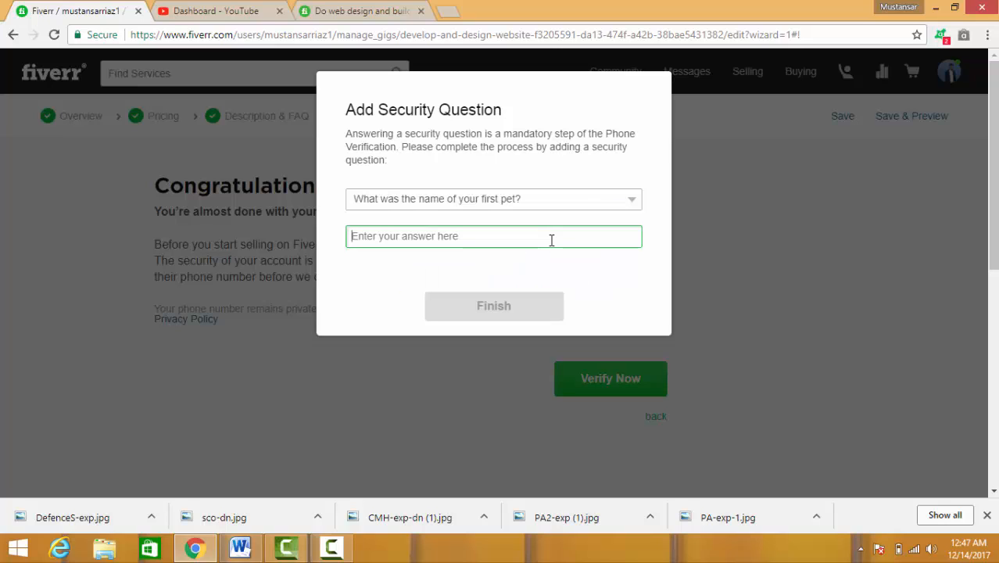
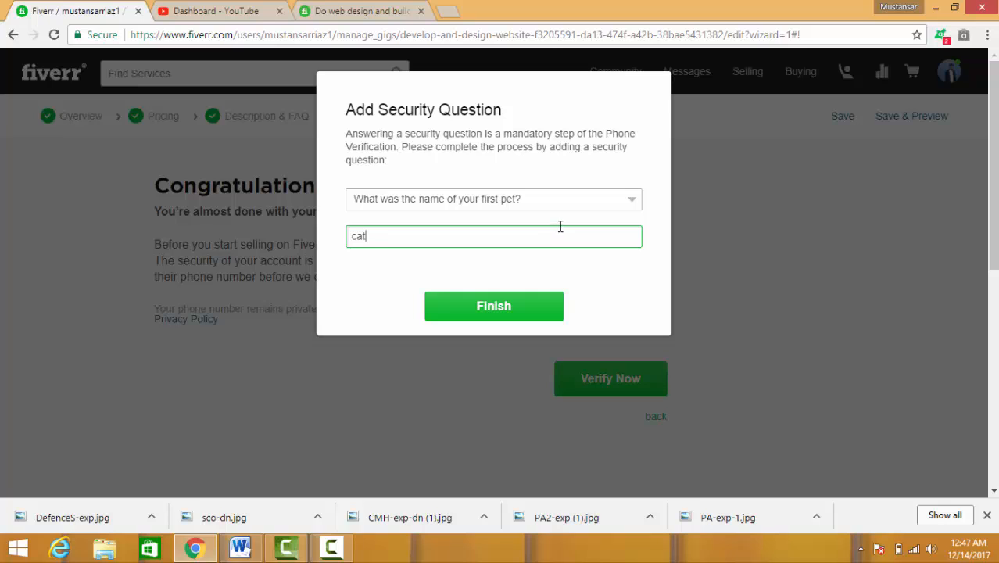
left_click(503, 320)
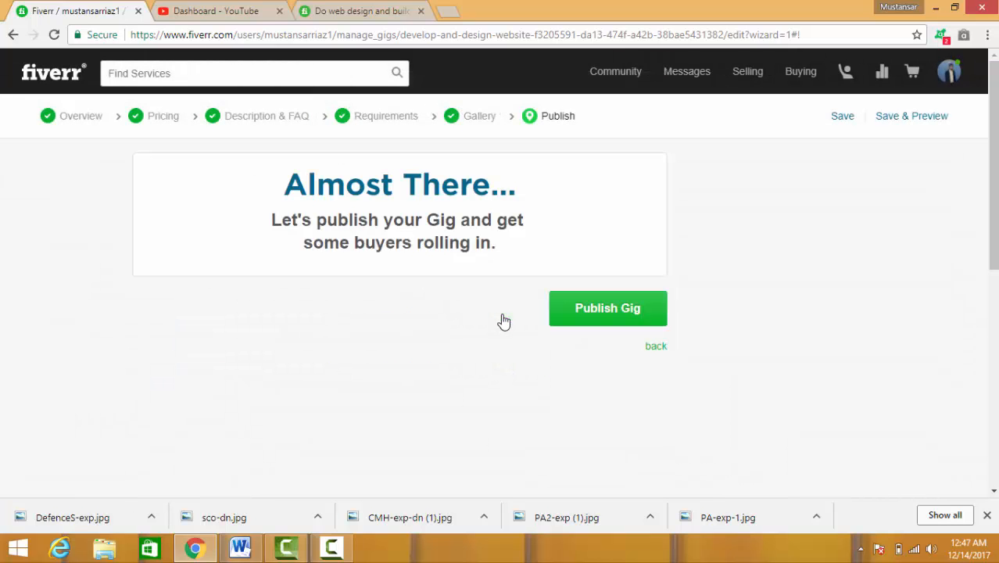
Publish the gig 'develop and design website' and confirm with Done to reach Active gigs.
left_click(601, 324)
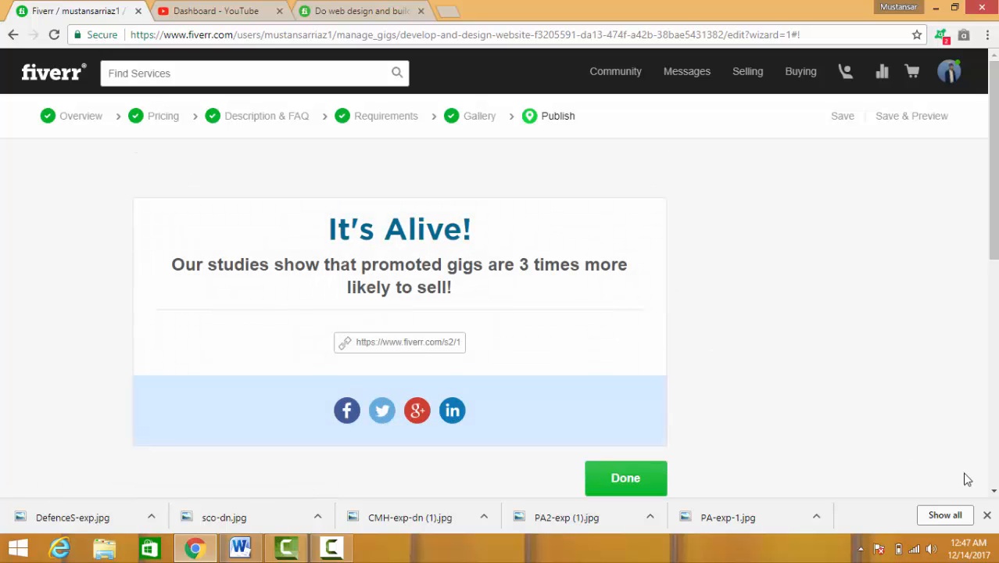
left_click(992, 490)
scroll(992, 490, "down", 1)
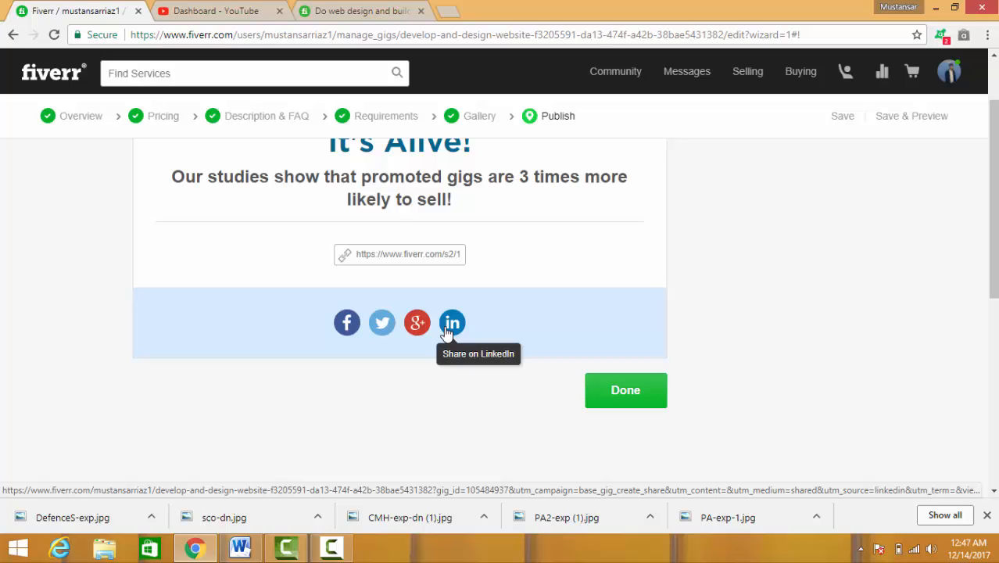
left_click(642, 392)
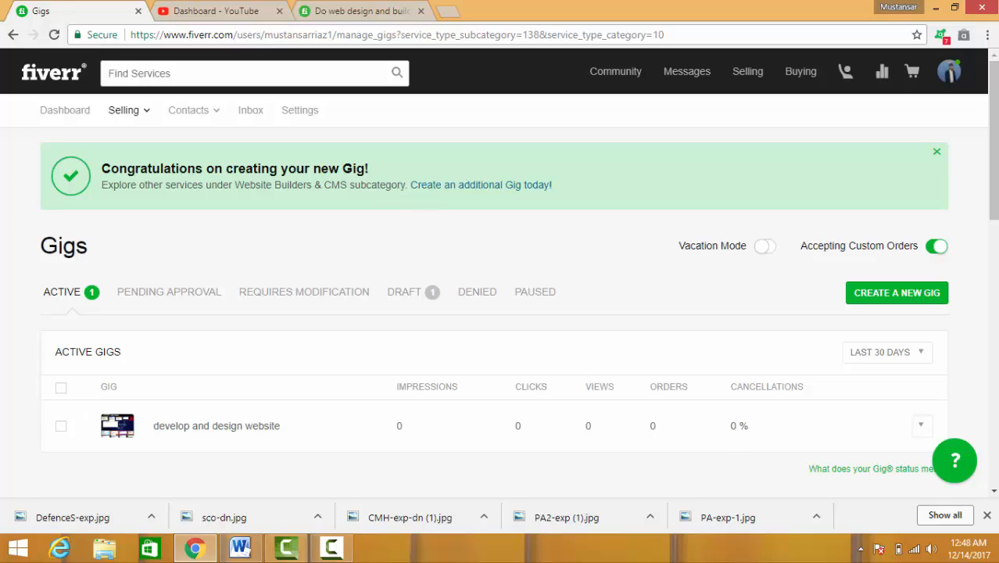
left_click(994, 492)
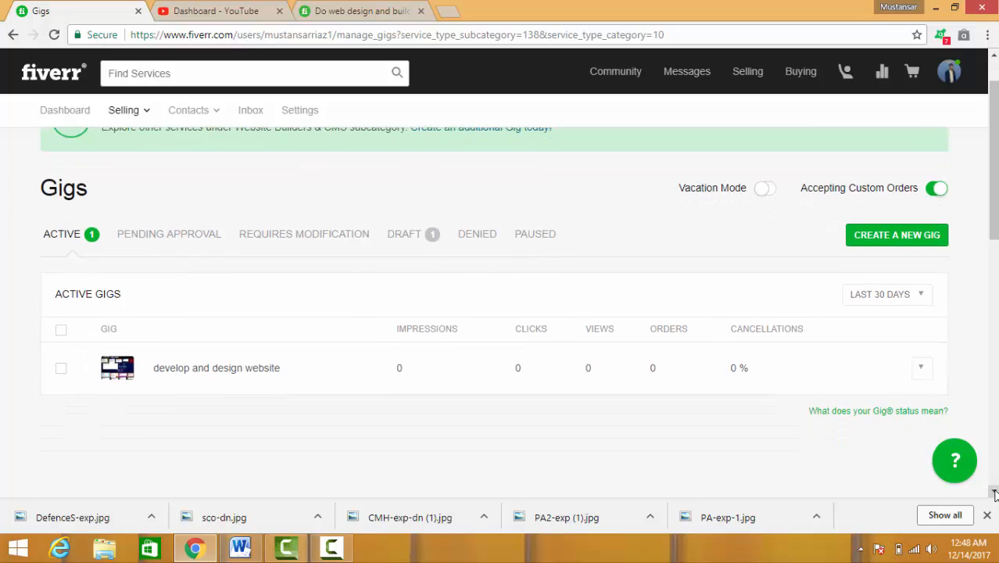
left_click(926, 372)
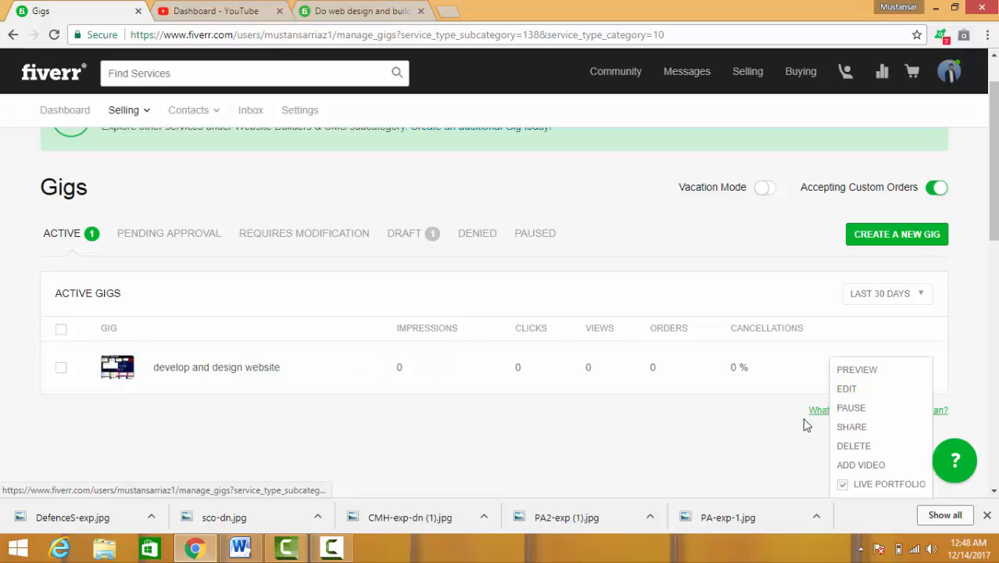
left_click(787, 438)
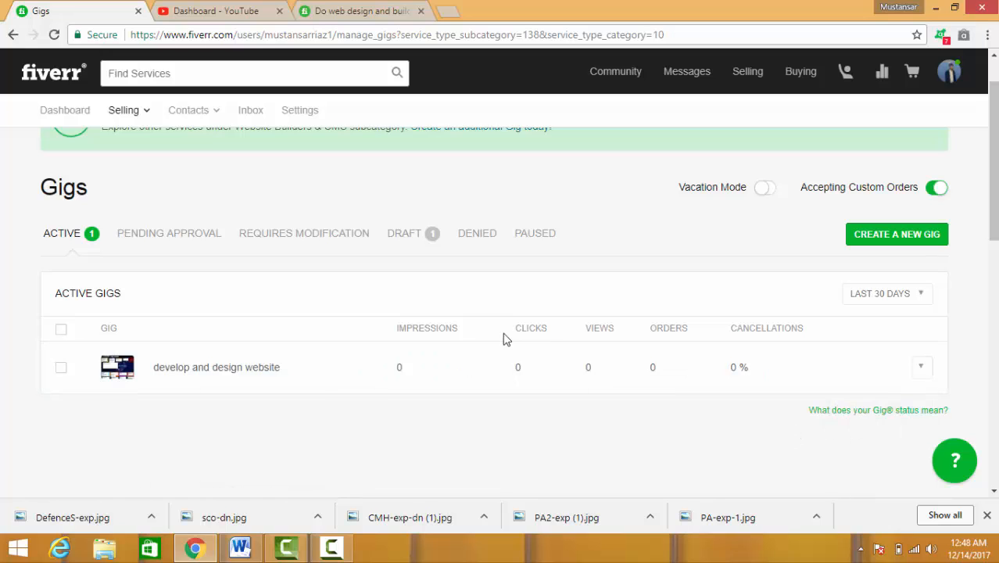
left_click_drag(993, 188, 994, 174)
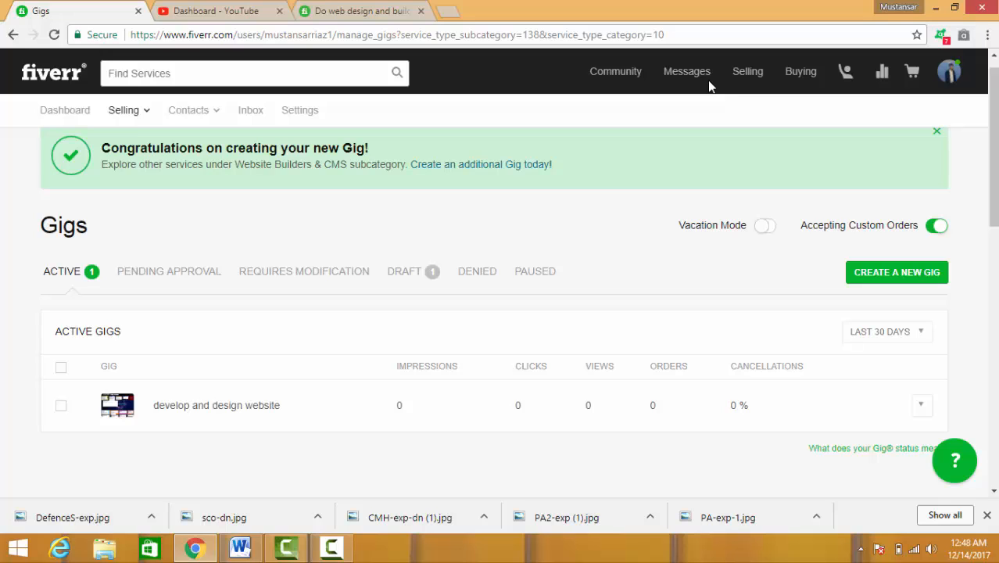
left_click(756, 82)
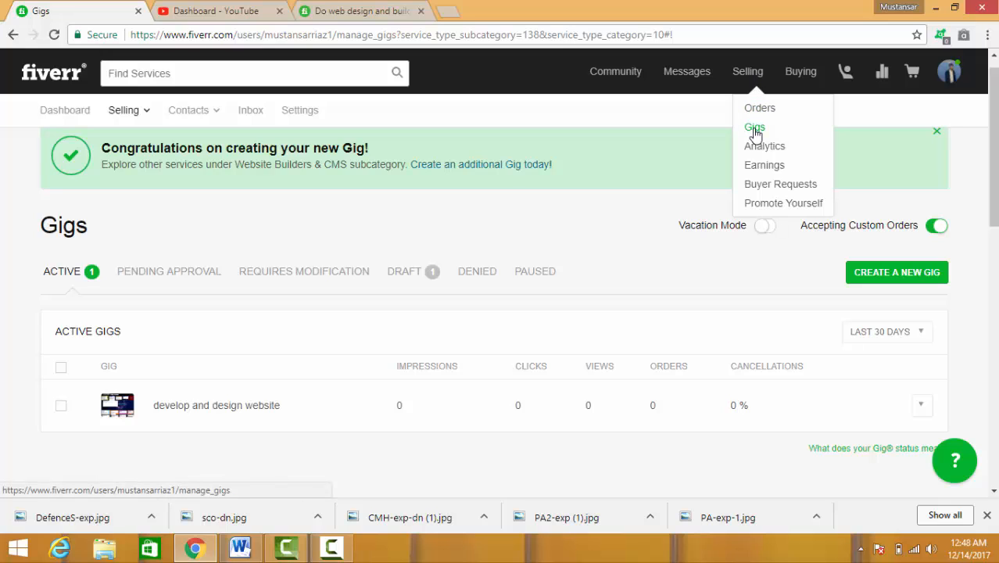
left_click(709, 111)
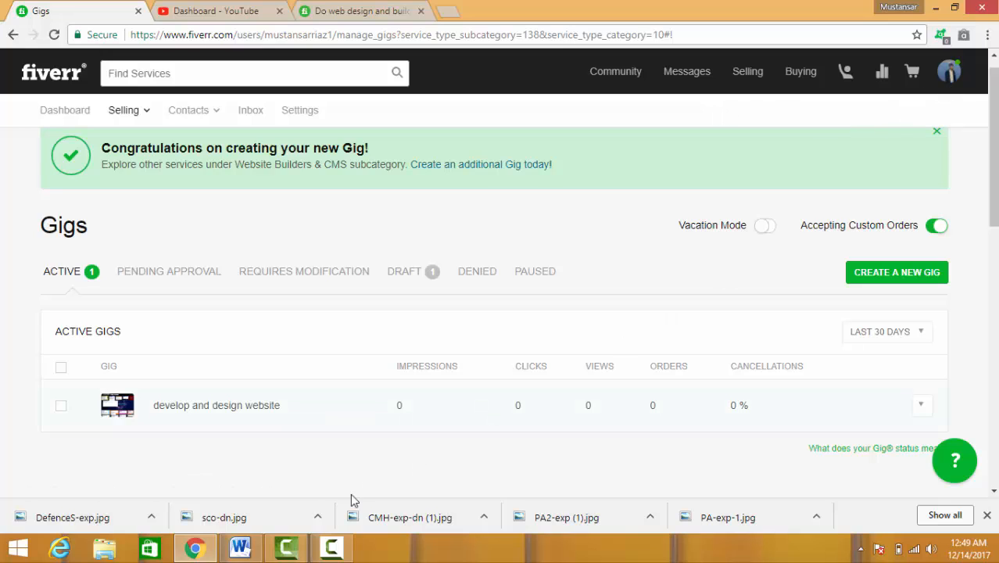
mouse_move(250, 549)
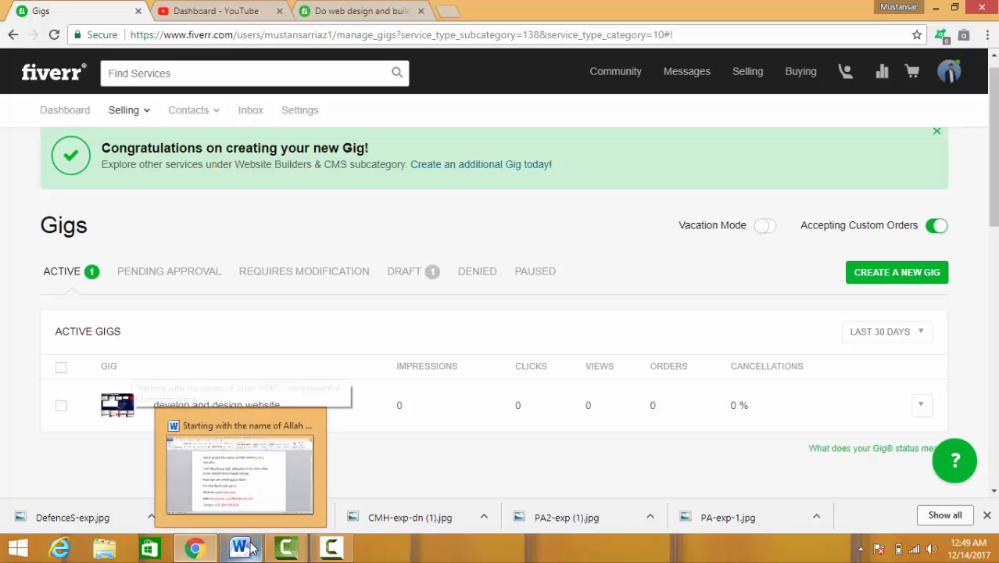